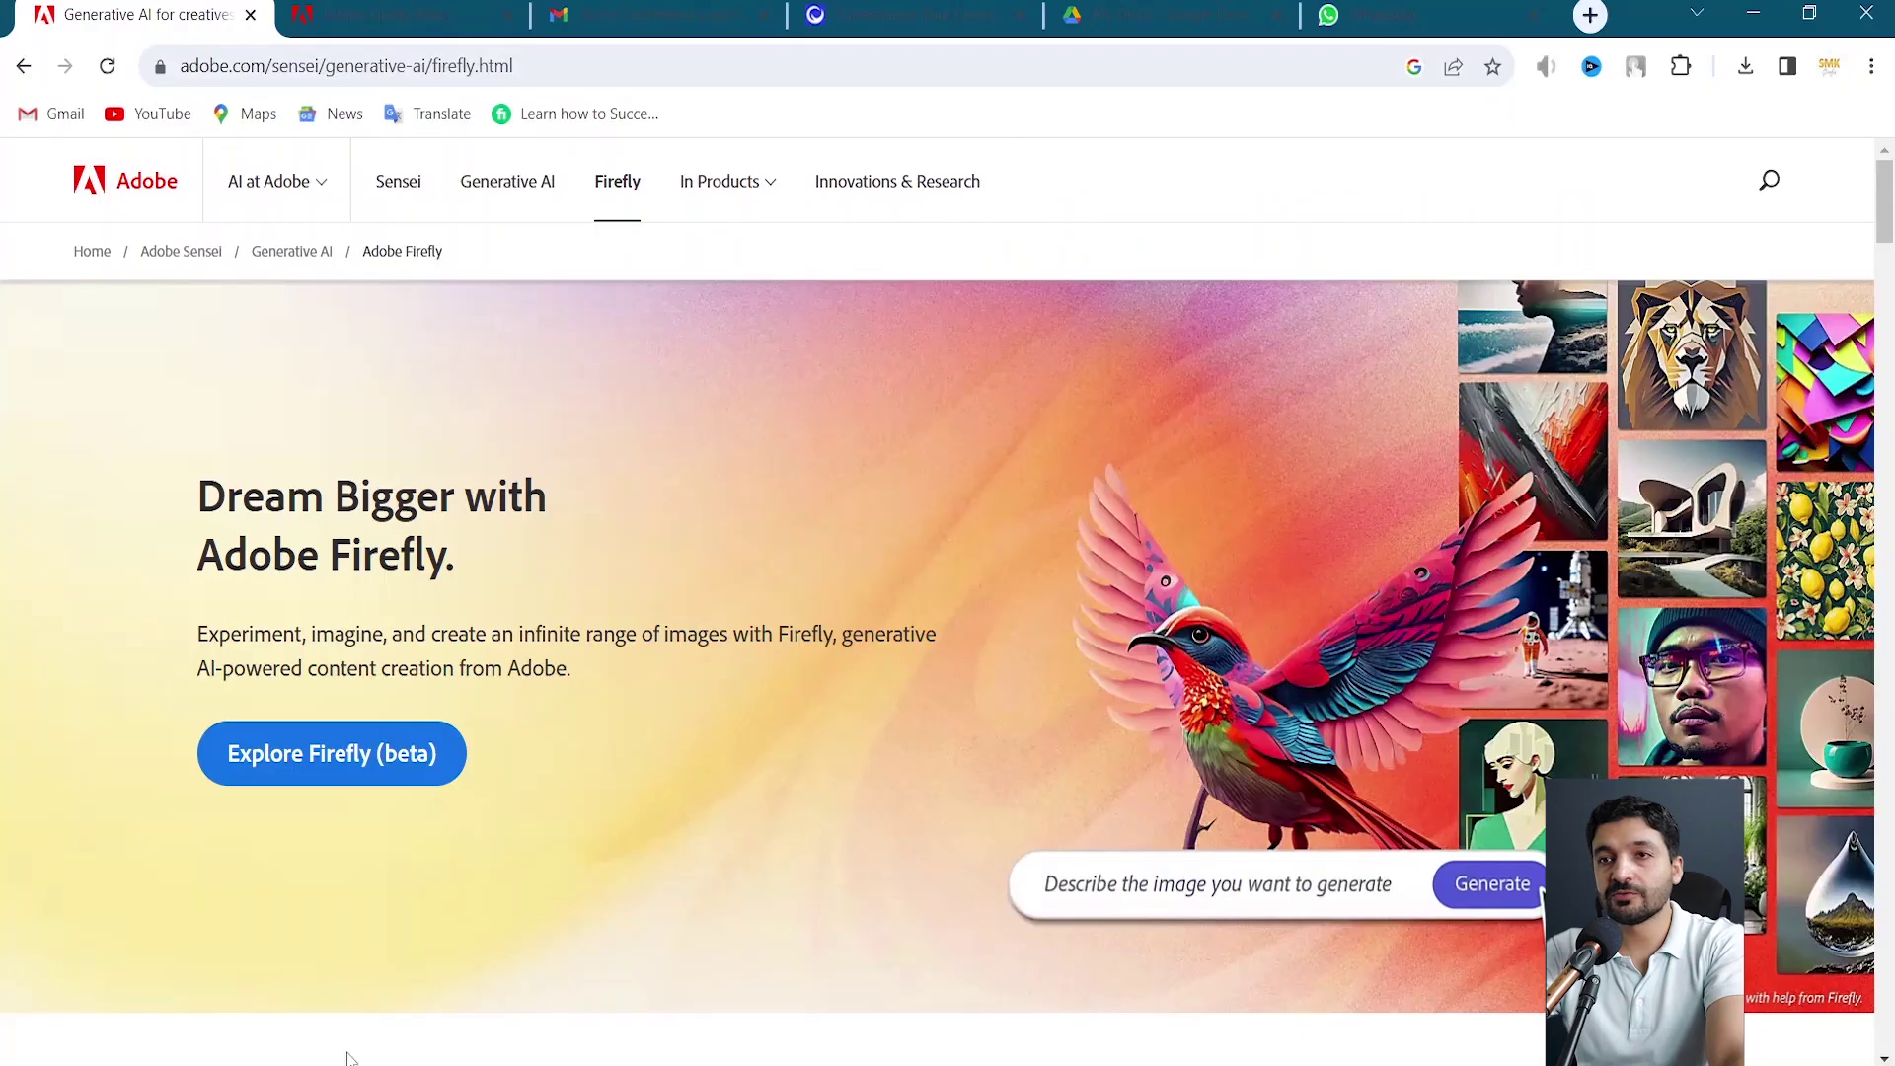
Open the Firefly beta site from the Adobe page and start its Text to image tool
left_click(309, 758)
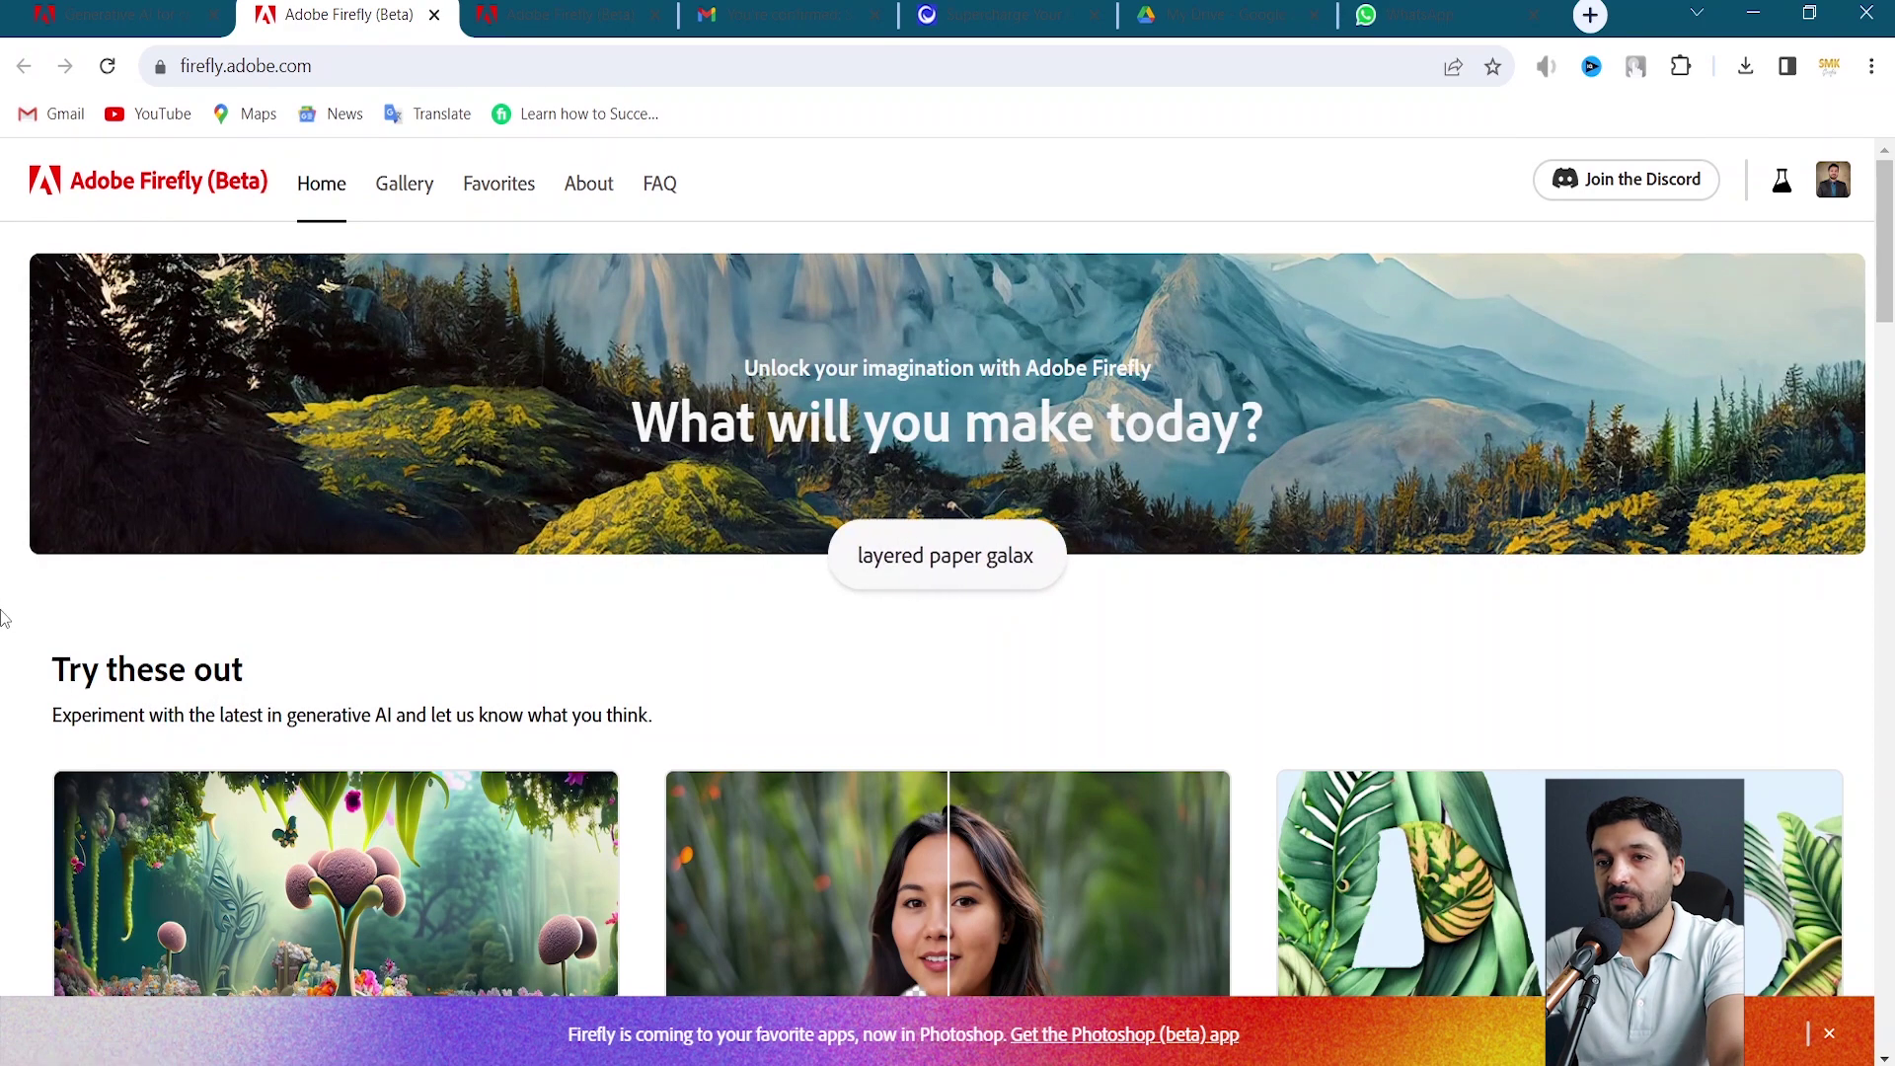
scroll(3, 619, "down", 5)
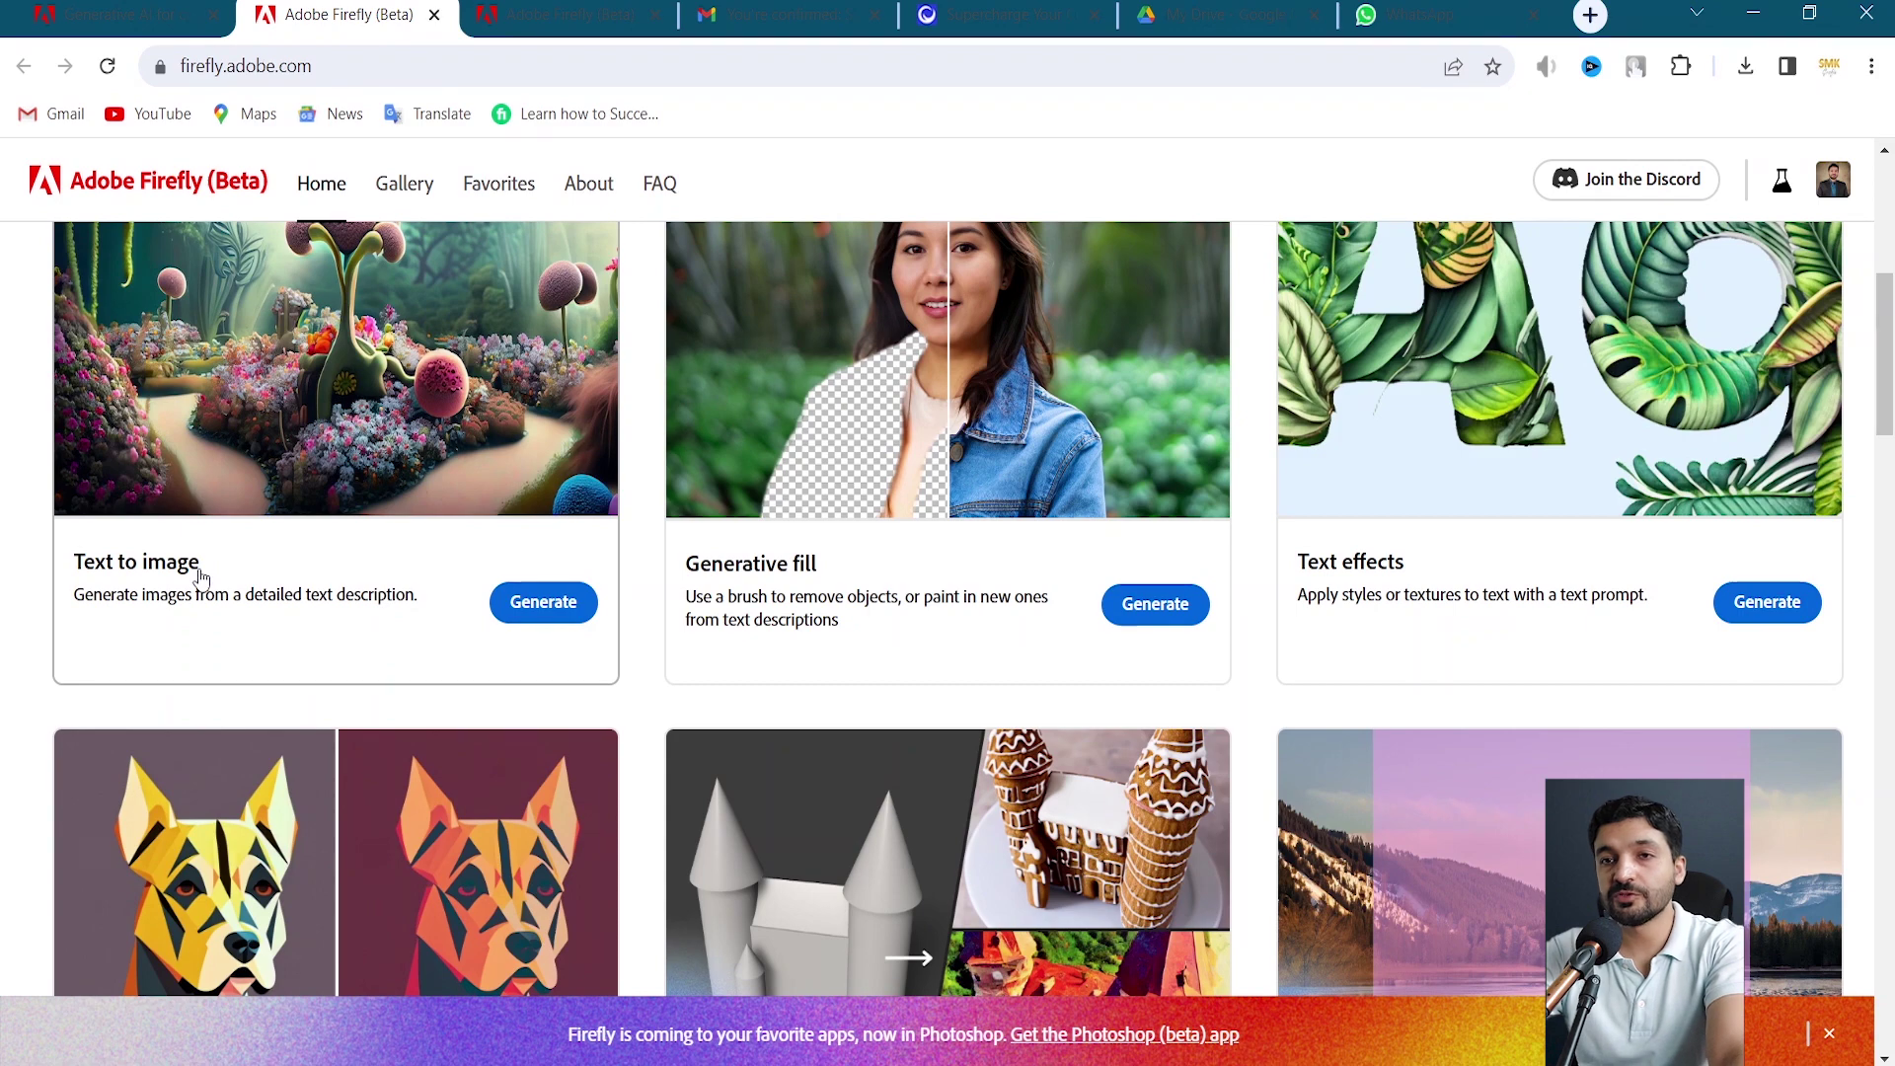
left_click(534, 614)
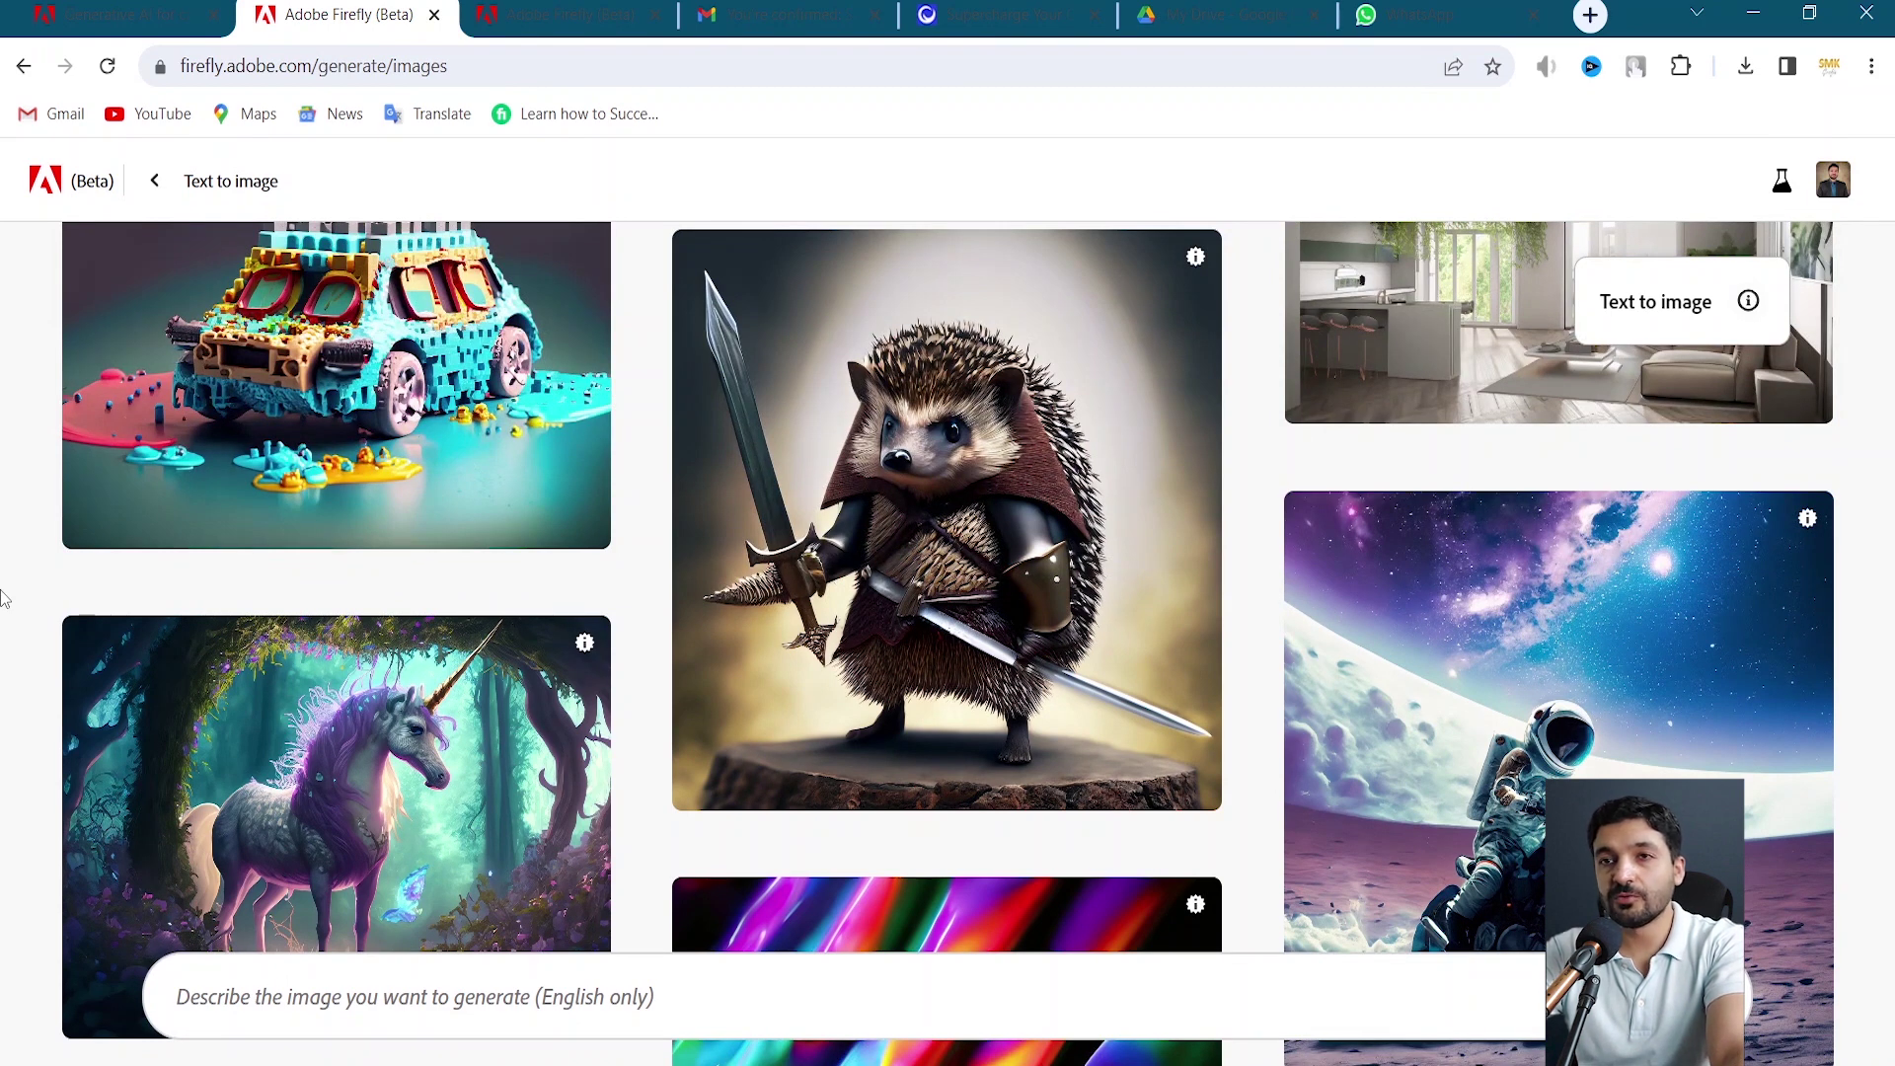
Find the yellow classic car example in the Text to image gallery and generate images from its sample prompt
mouse_move(361, 467)
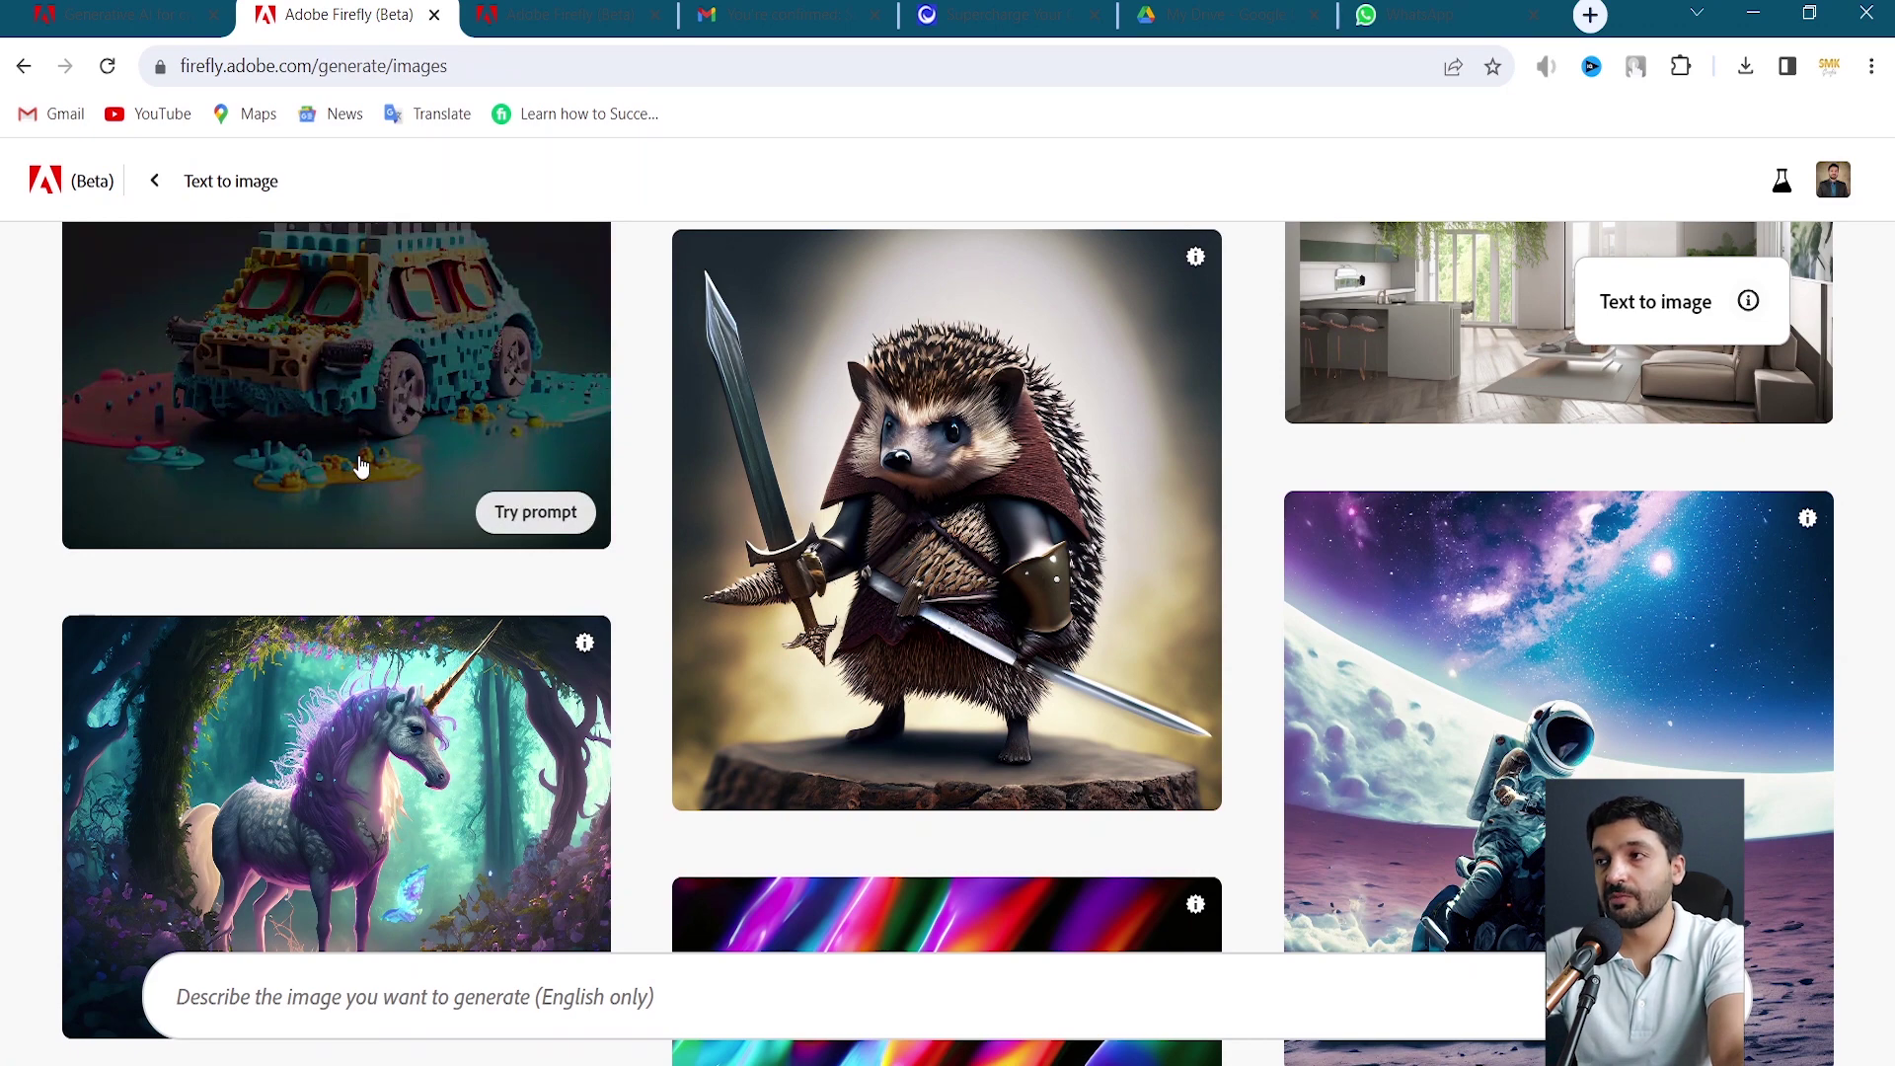
scroll(361, 467, "down", 4)
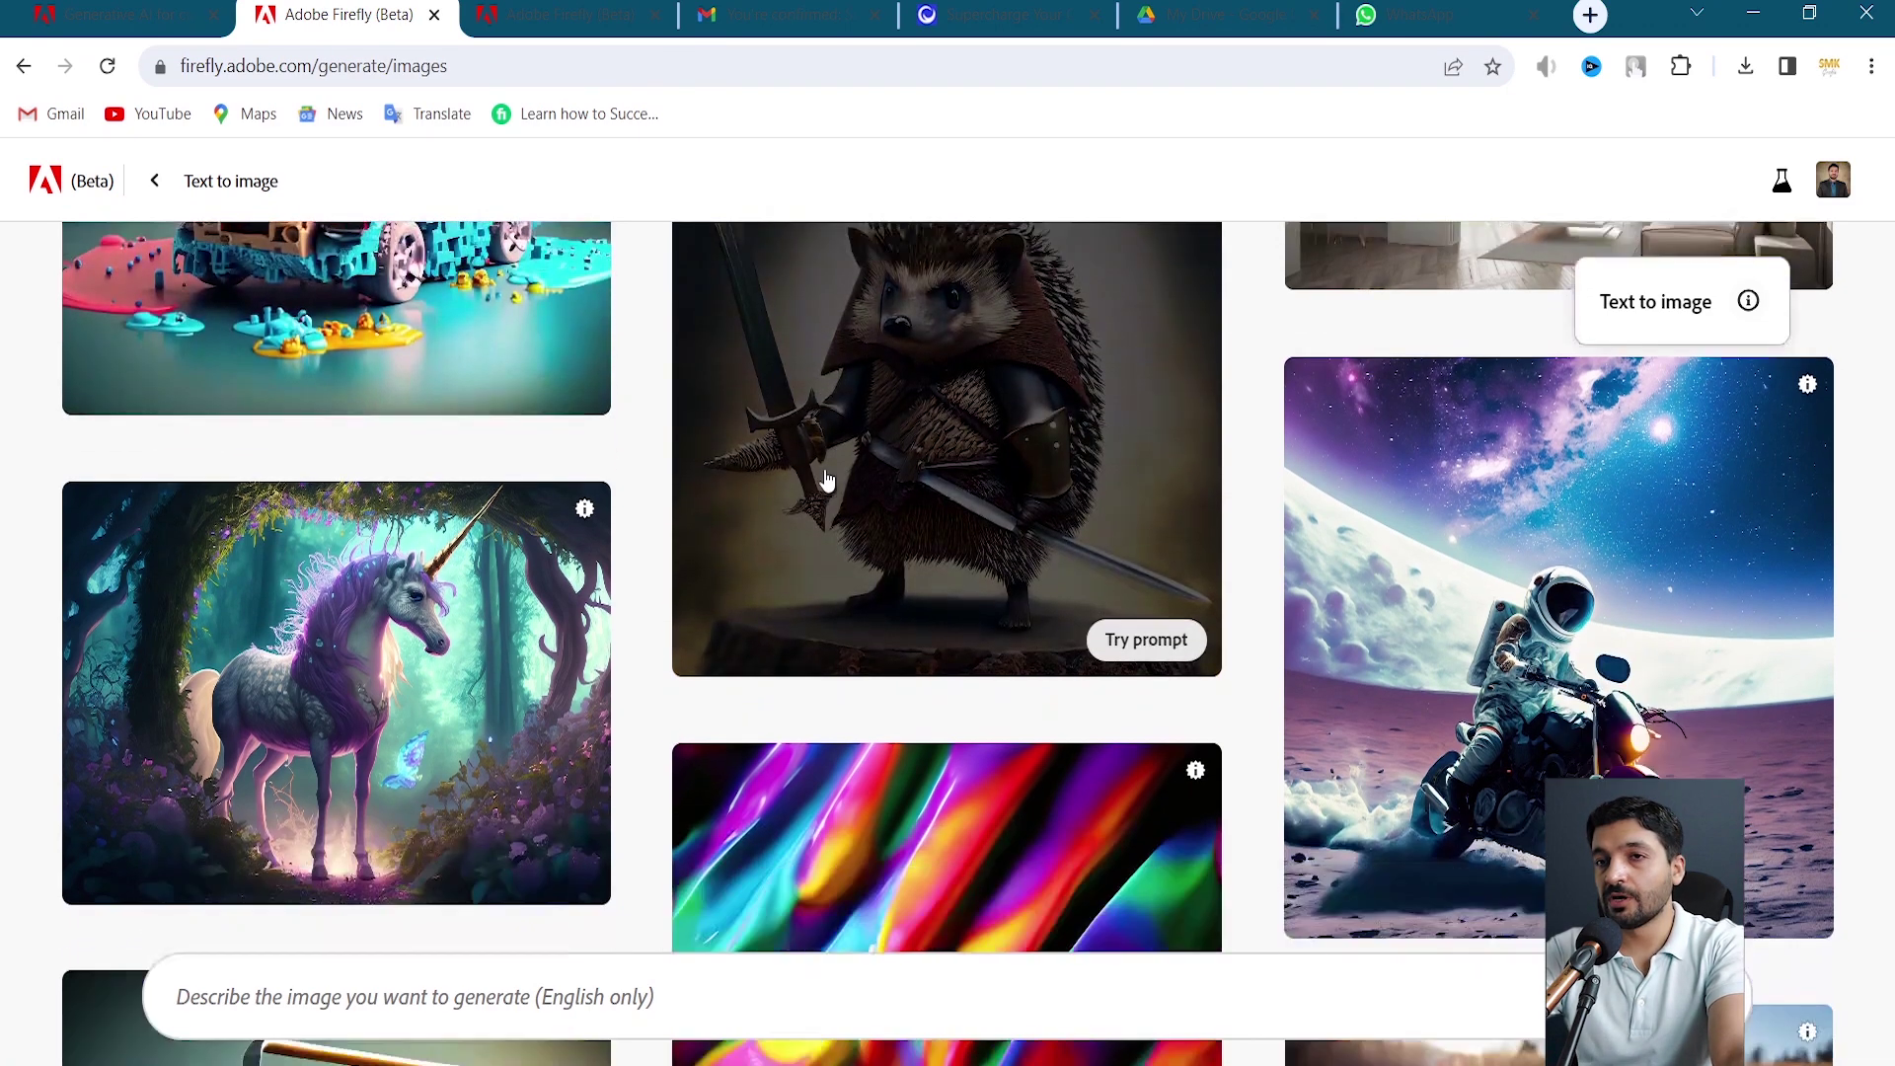
scroll(834, 504, "down", 1)
scroll(833, 504, "down", 4)
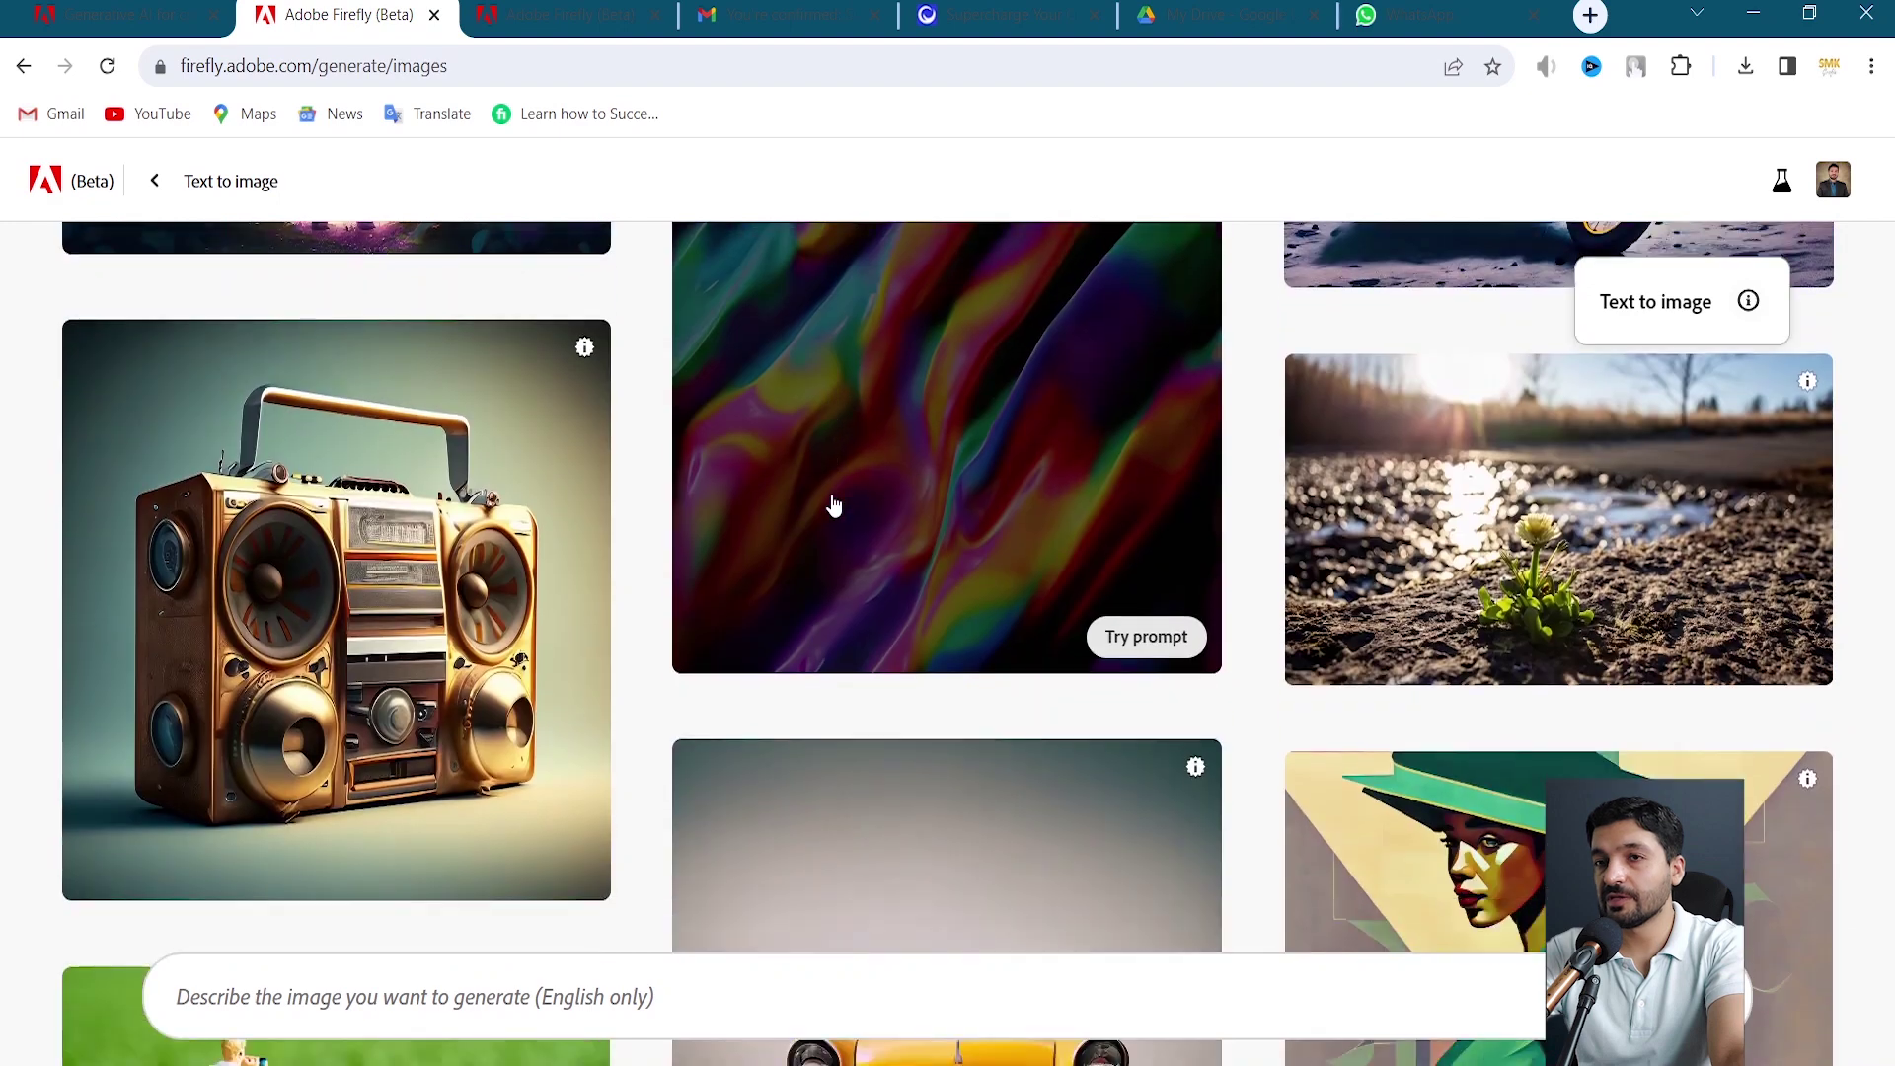
scroll(853, 549, "down", 4)
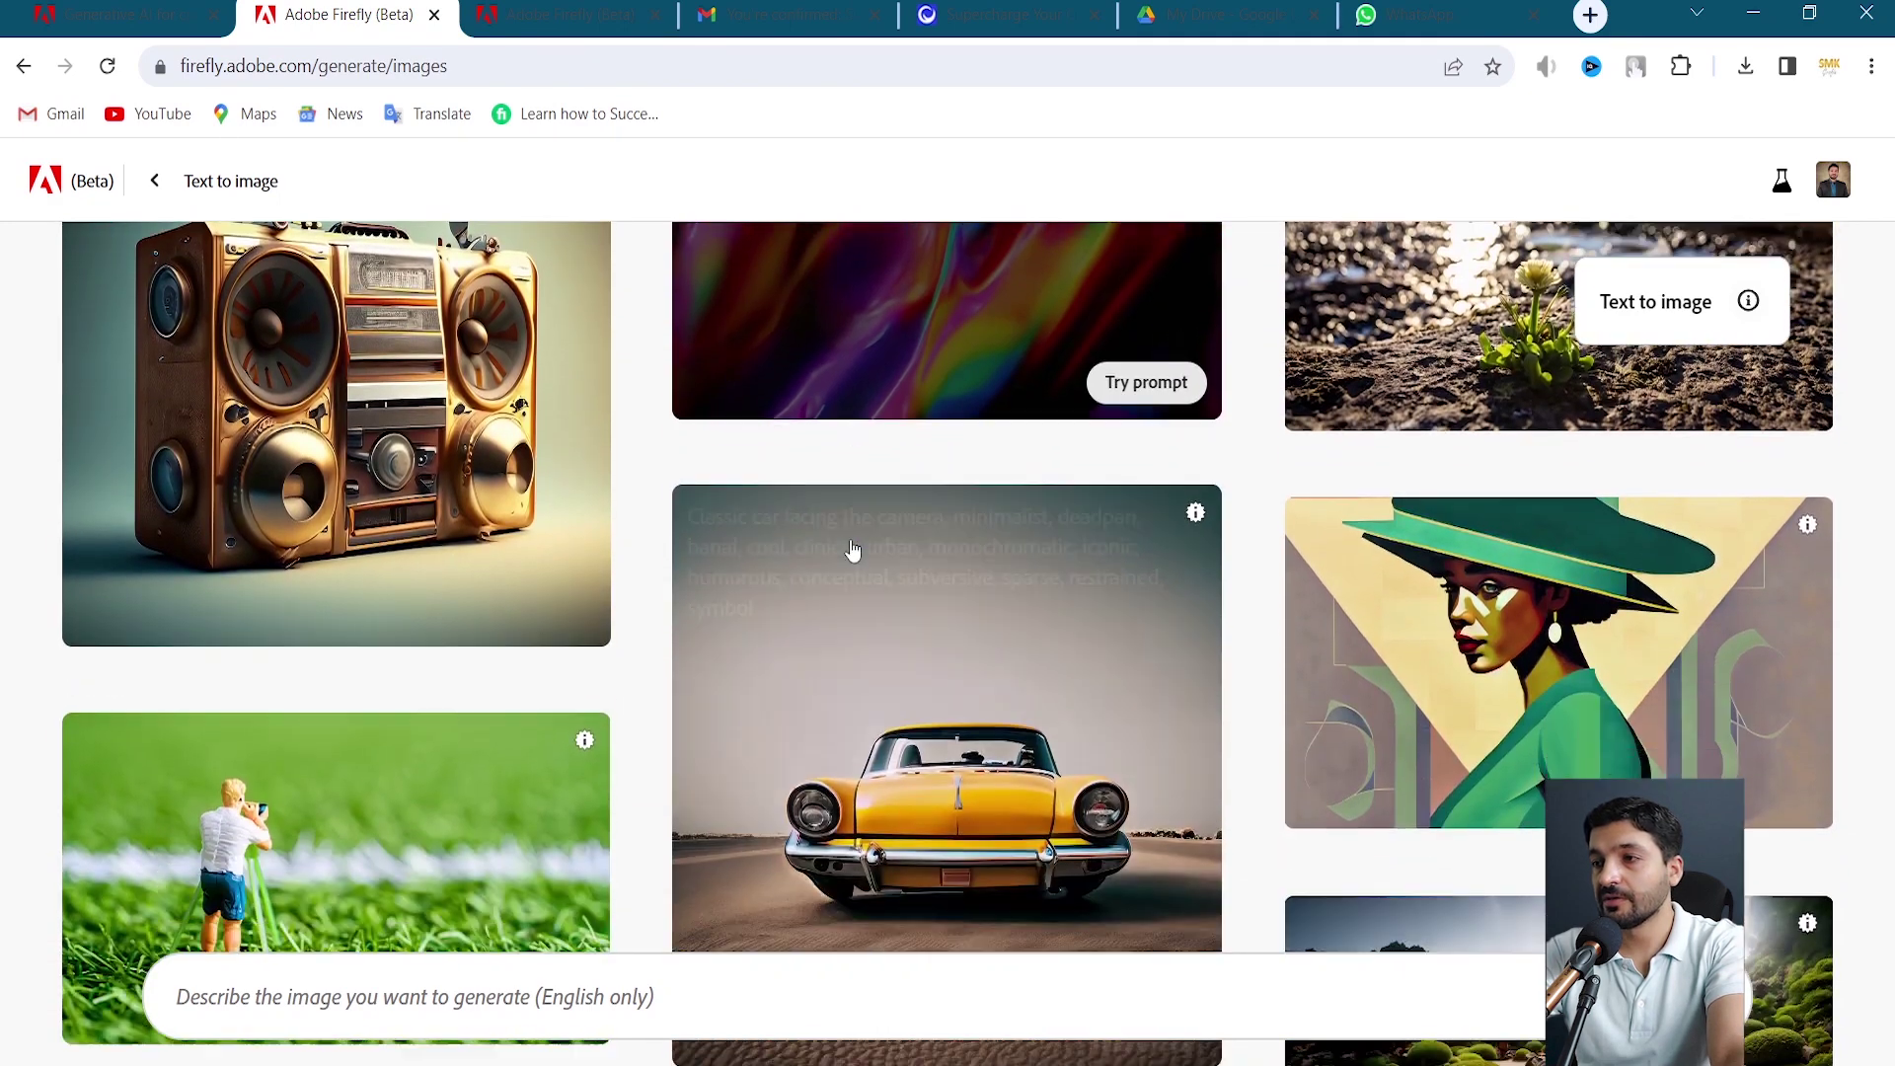
left_click(999, 545)
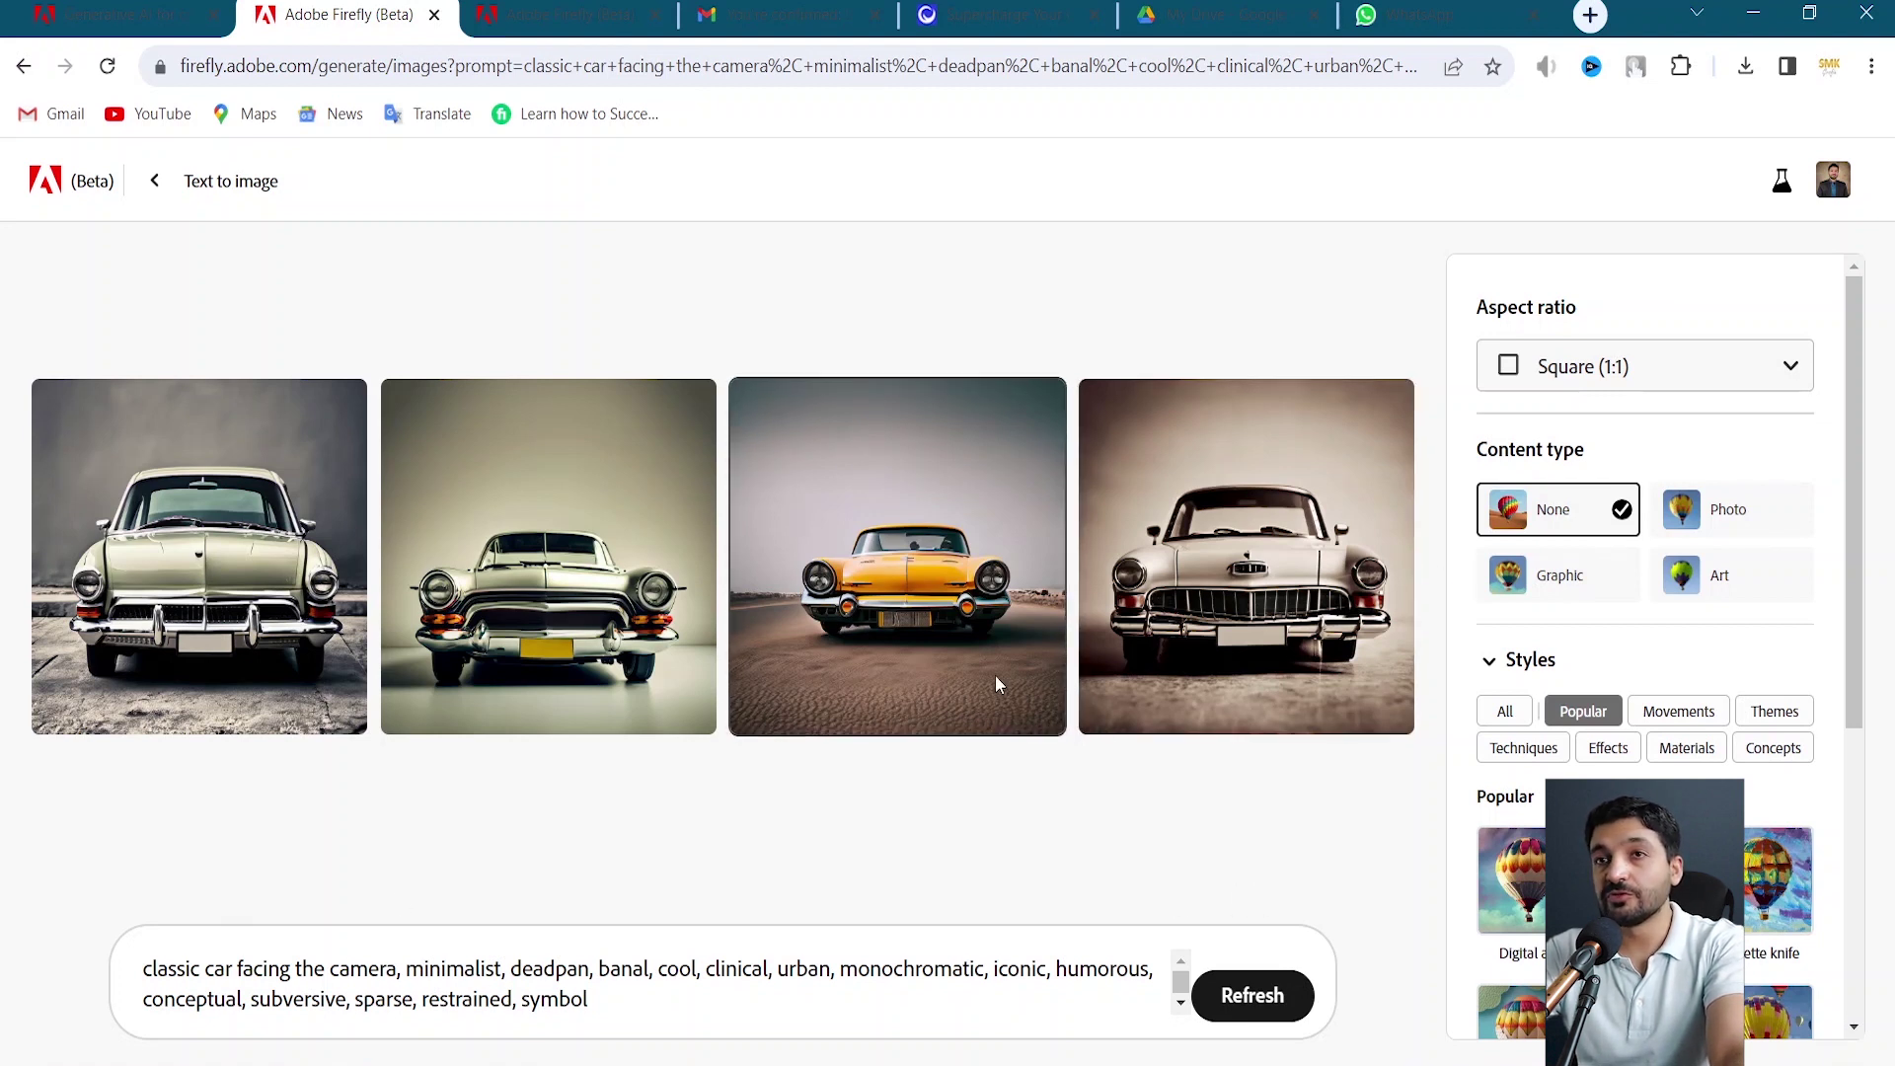
Return to the Text to image gallery and examine the prompts behind the other example images
left_click(154, 181)
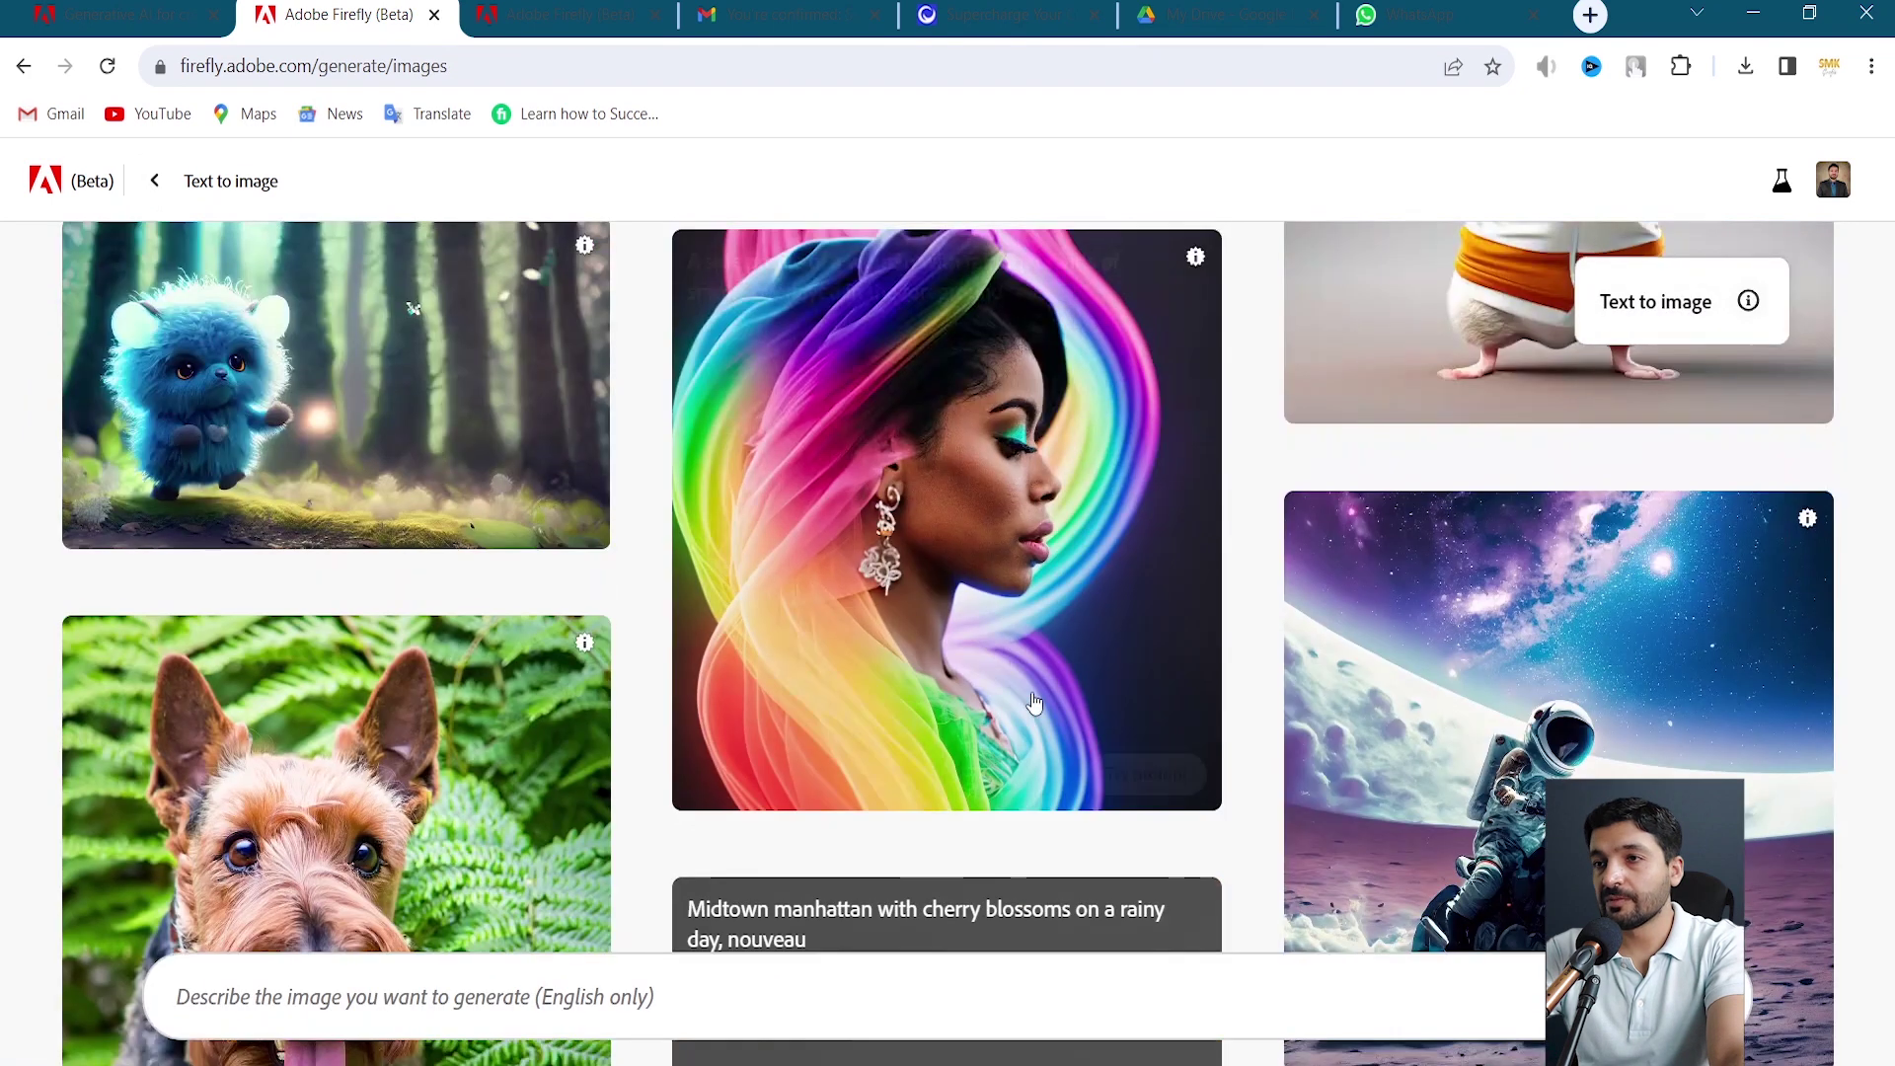
scroll(1036, 625, "down", 10)
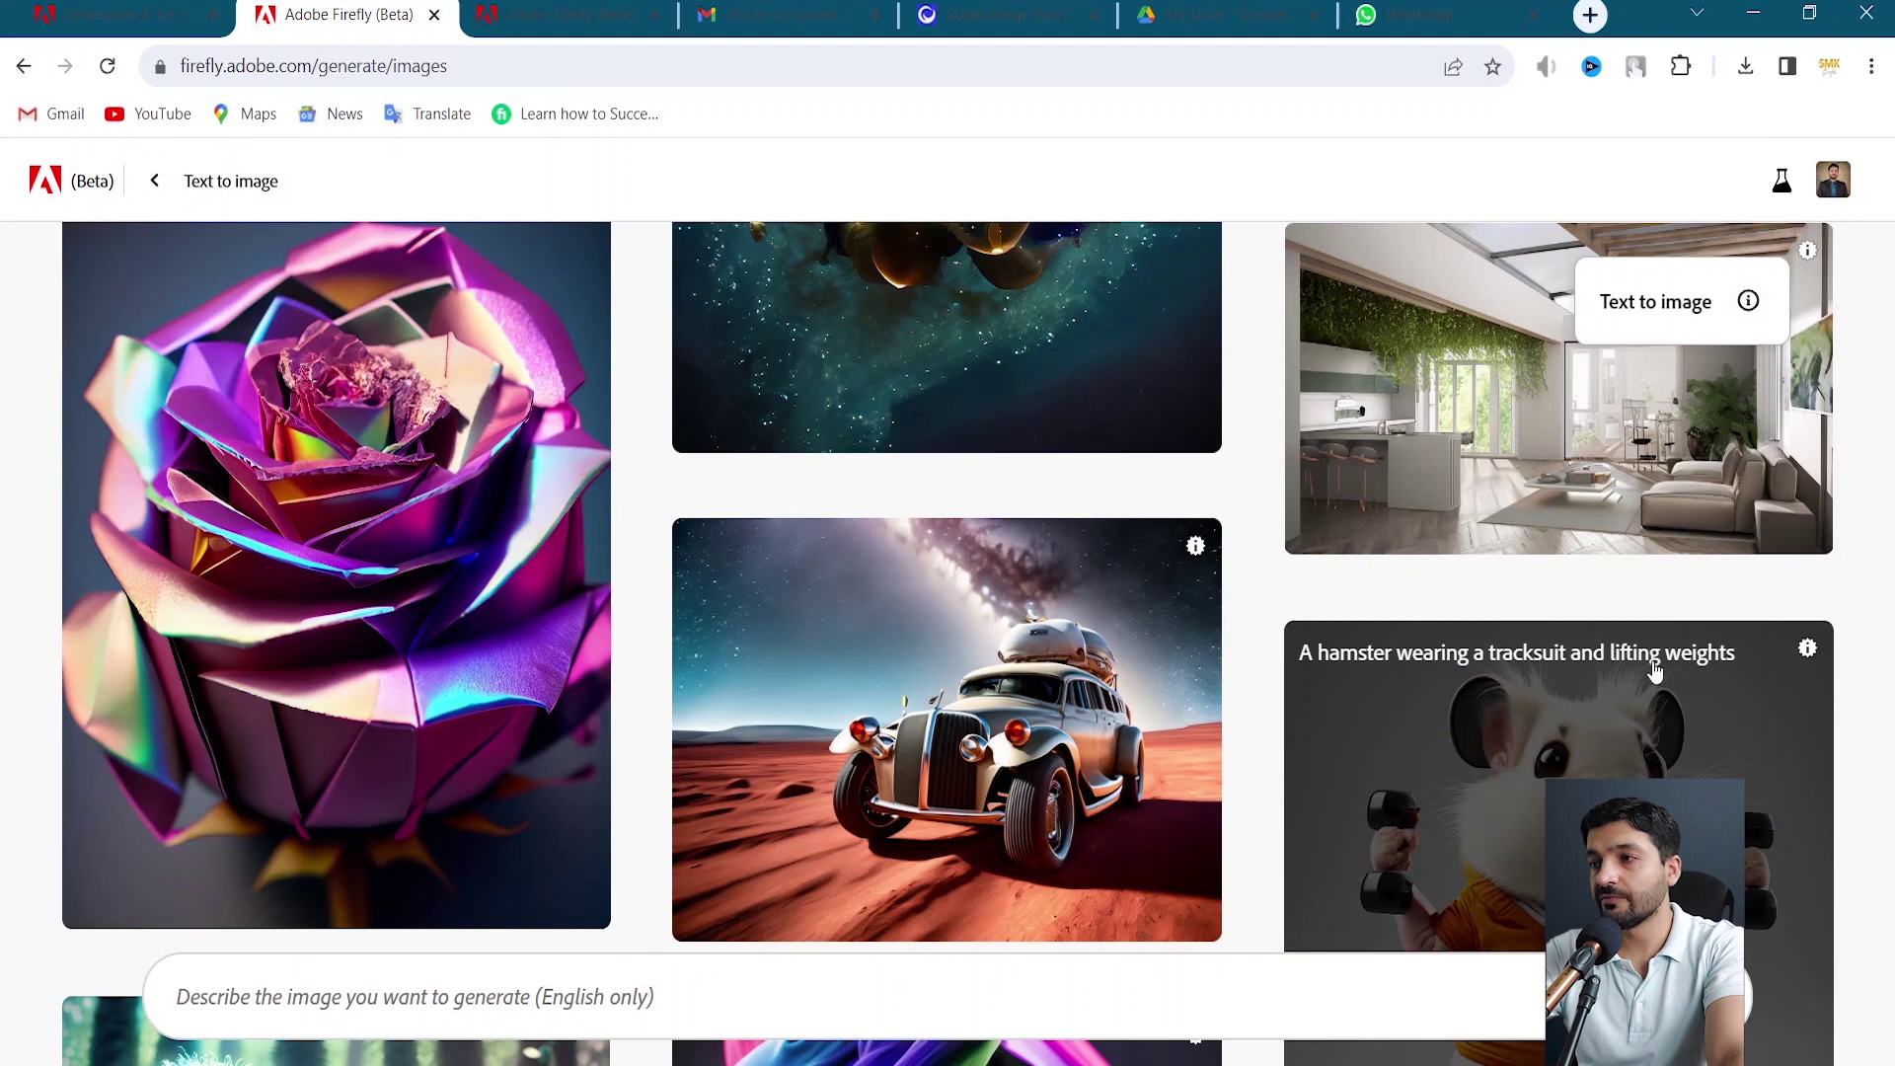
scroll(1414, 808, "up", 1)
scroll(1414, 807, "up", 2)
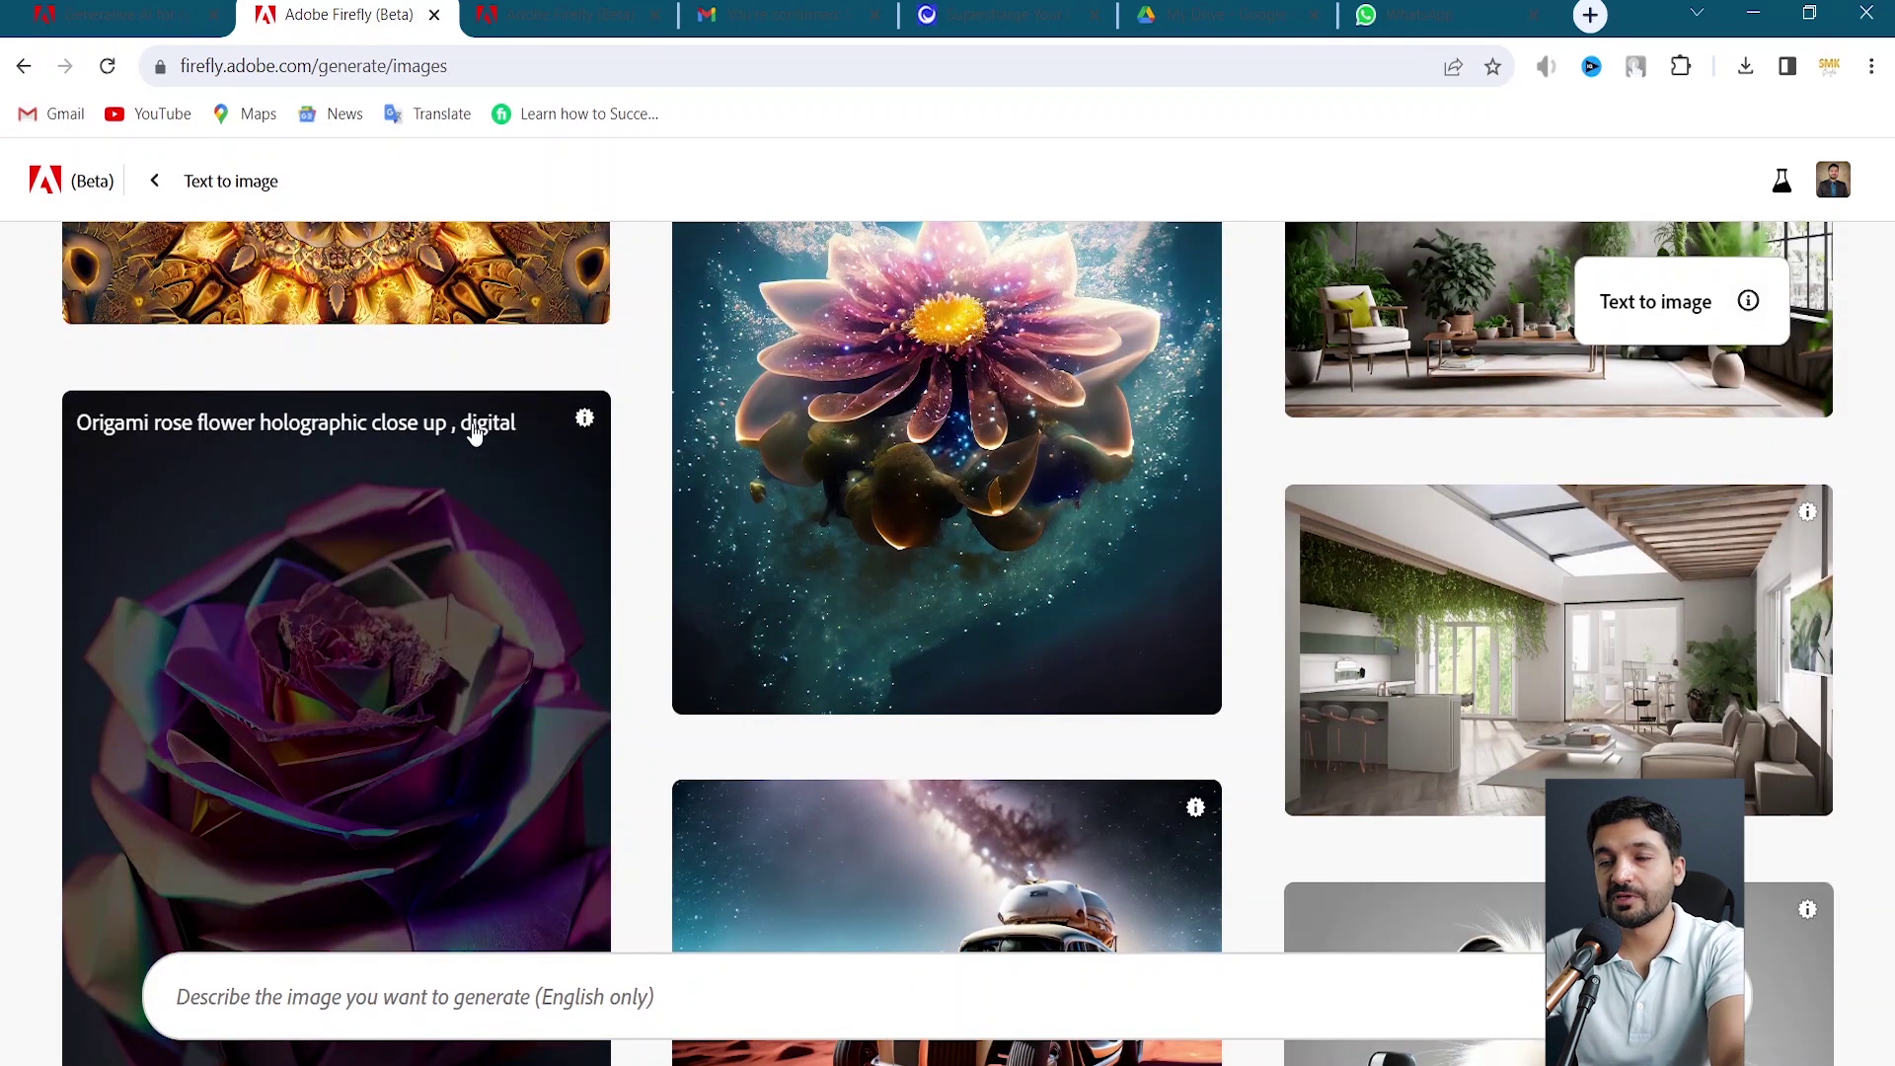
scroll(1108, 736, "up", 3)
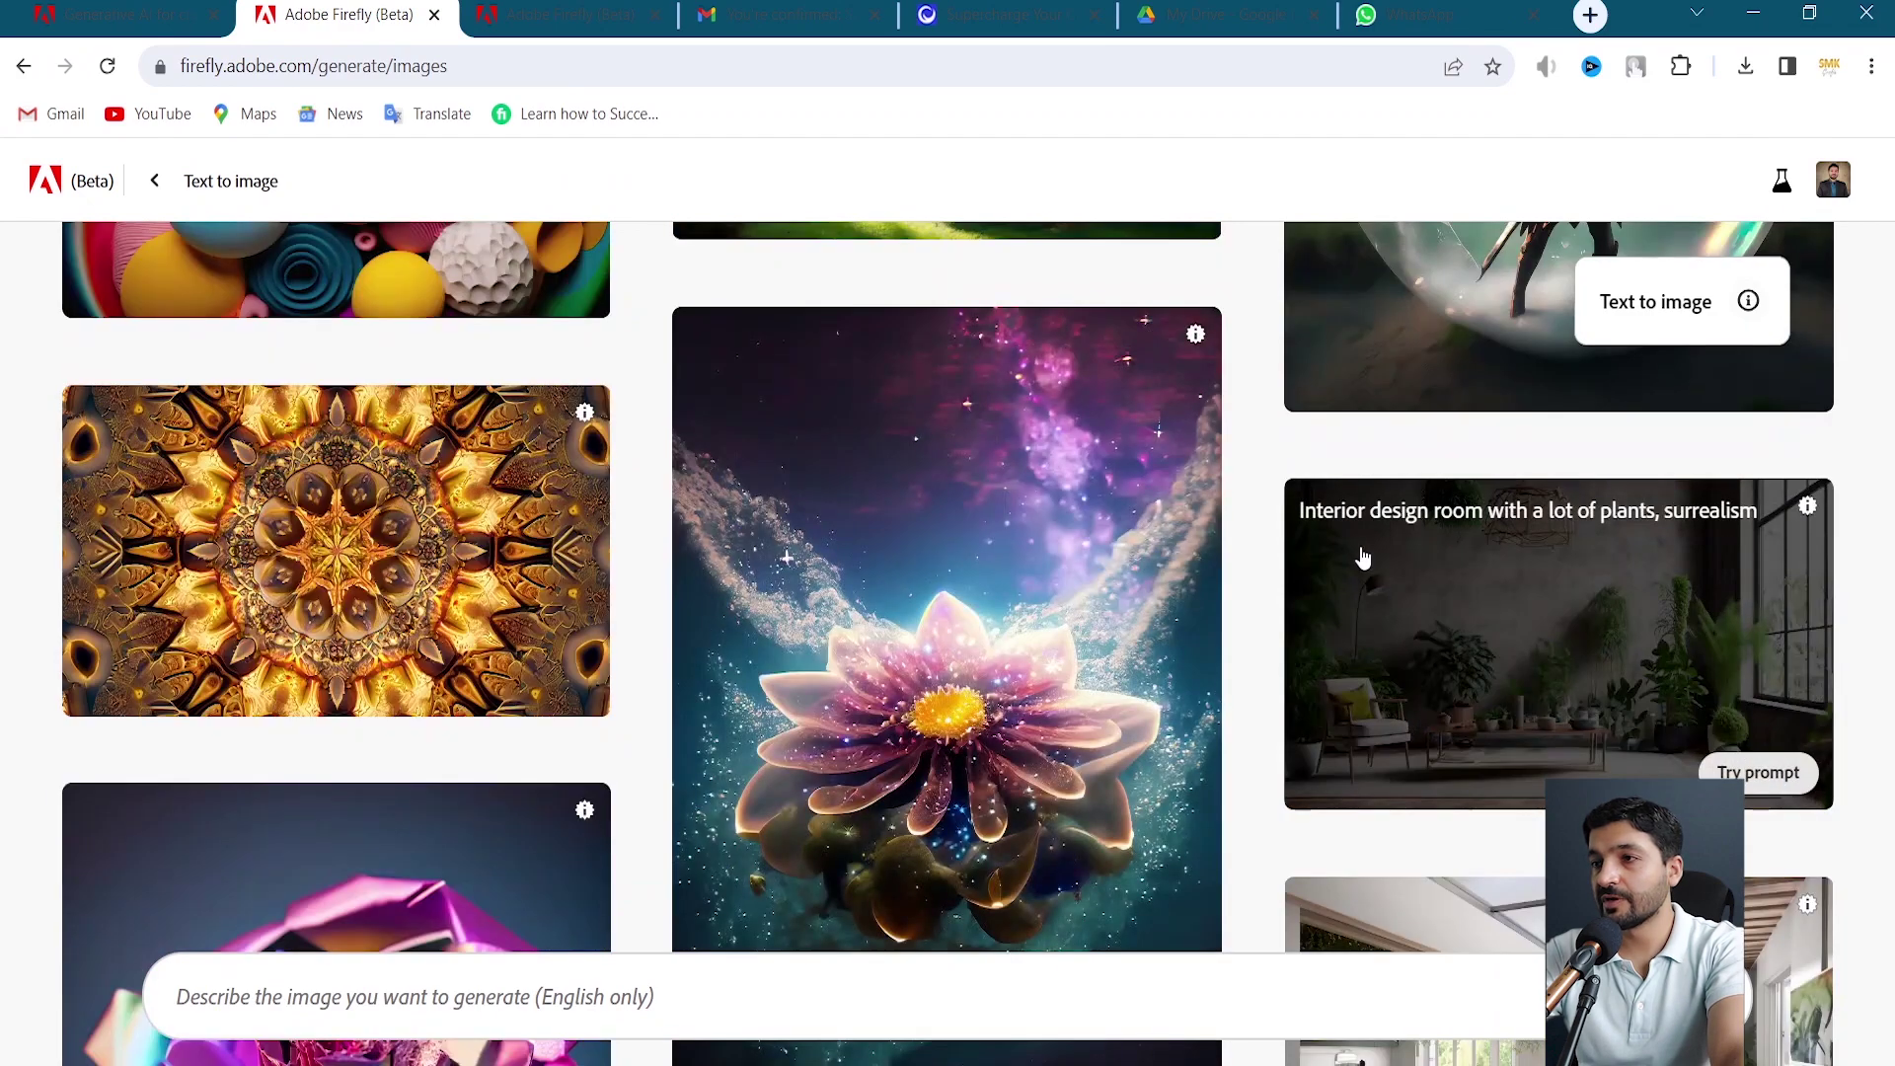
scroll(977, 680, "up", 5)
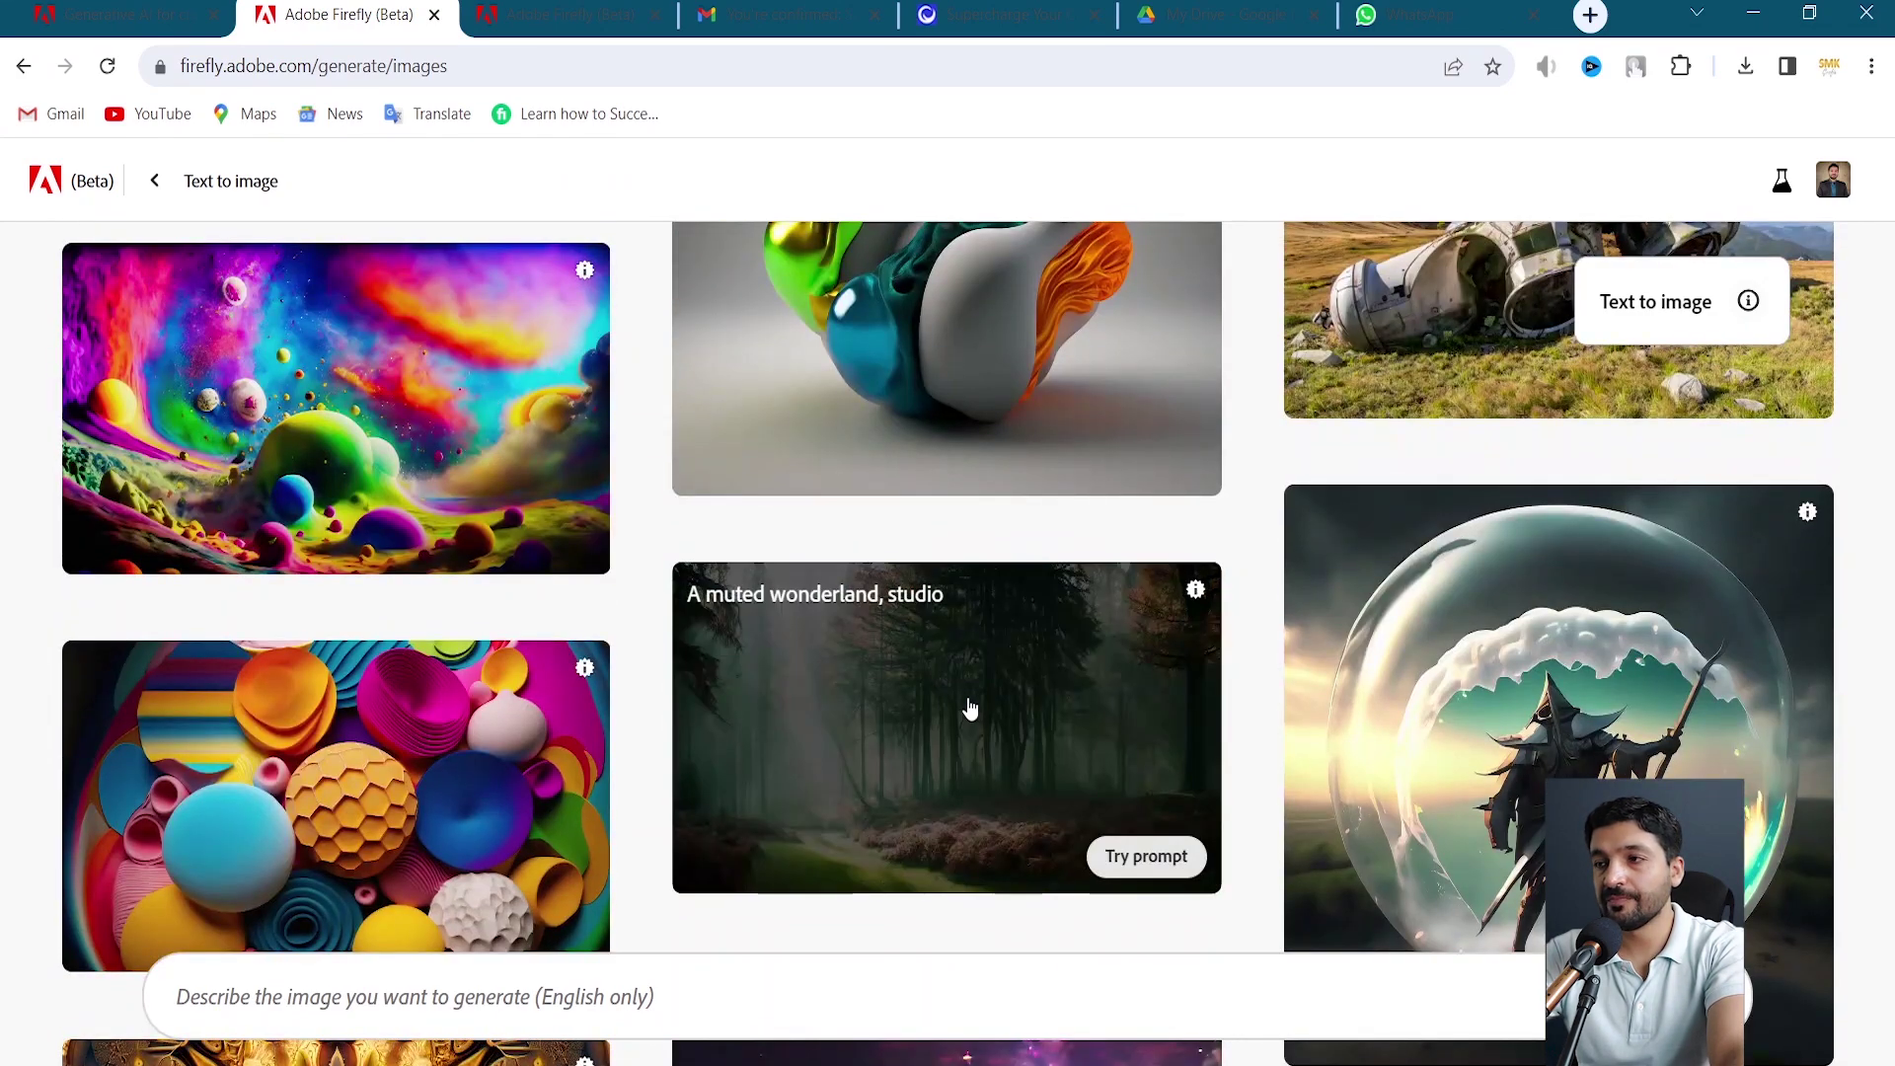
scroll(965, 711, "up", 3)
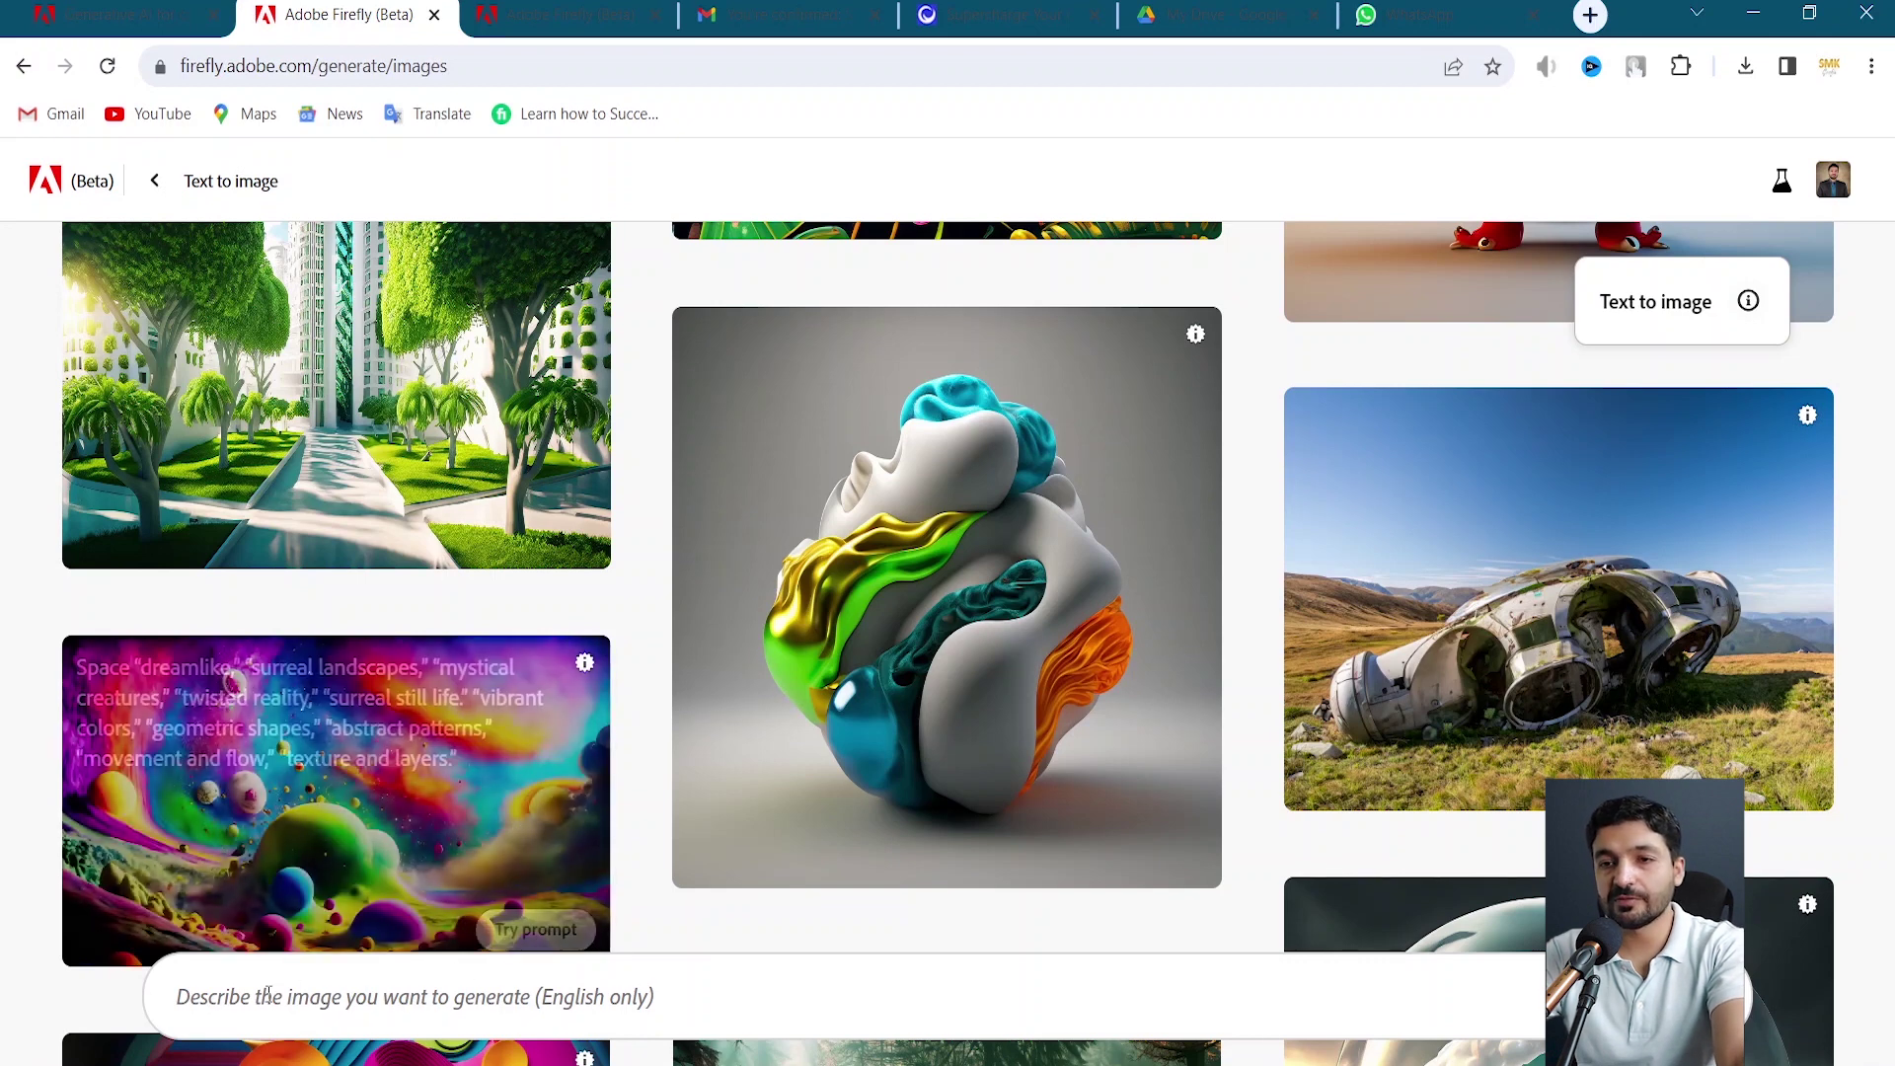
Generate images from the prompt "beautiful green lanndscape with colorful clouds, huts, forest, river"
left_click(832, 1025)
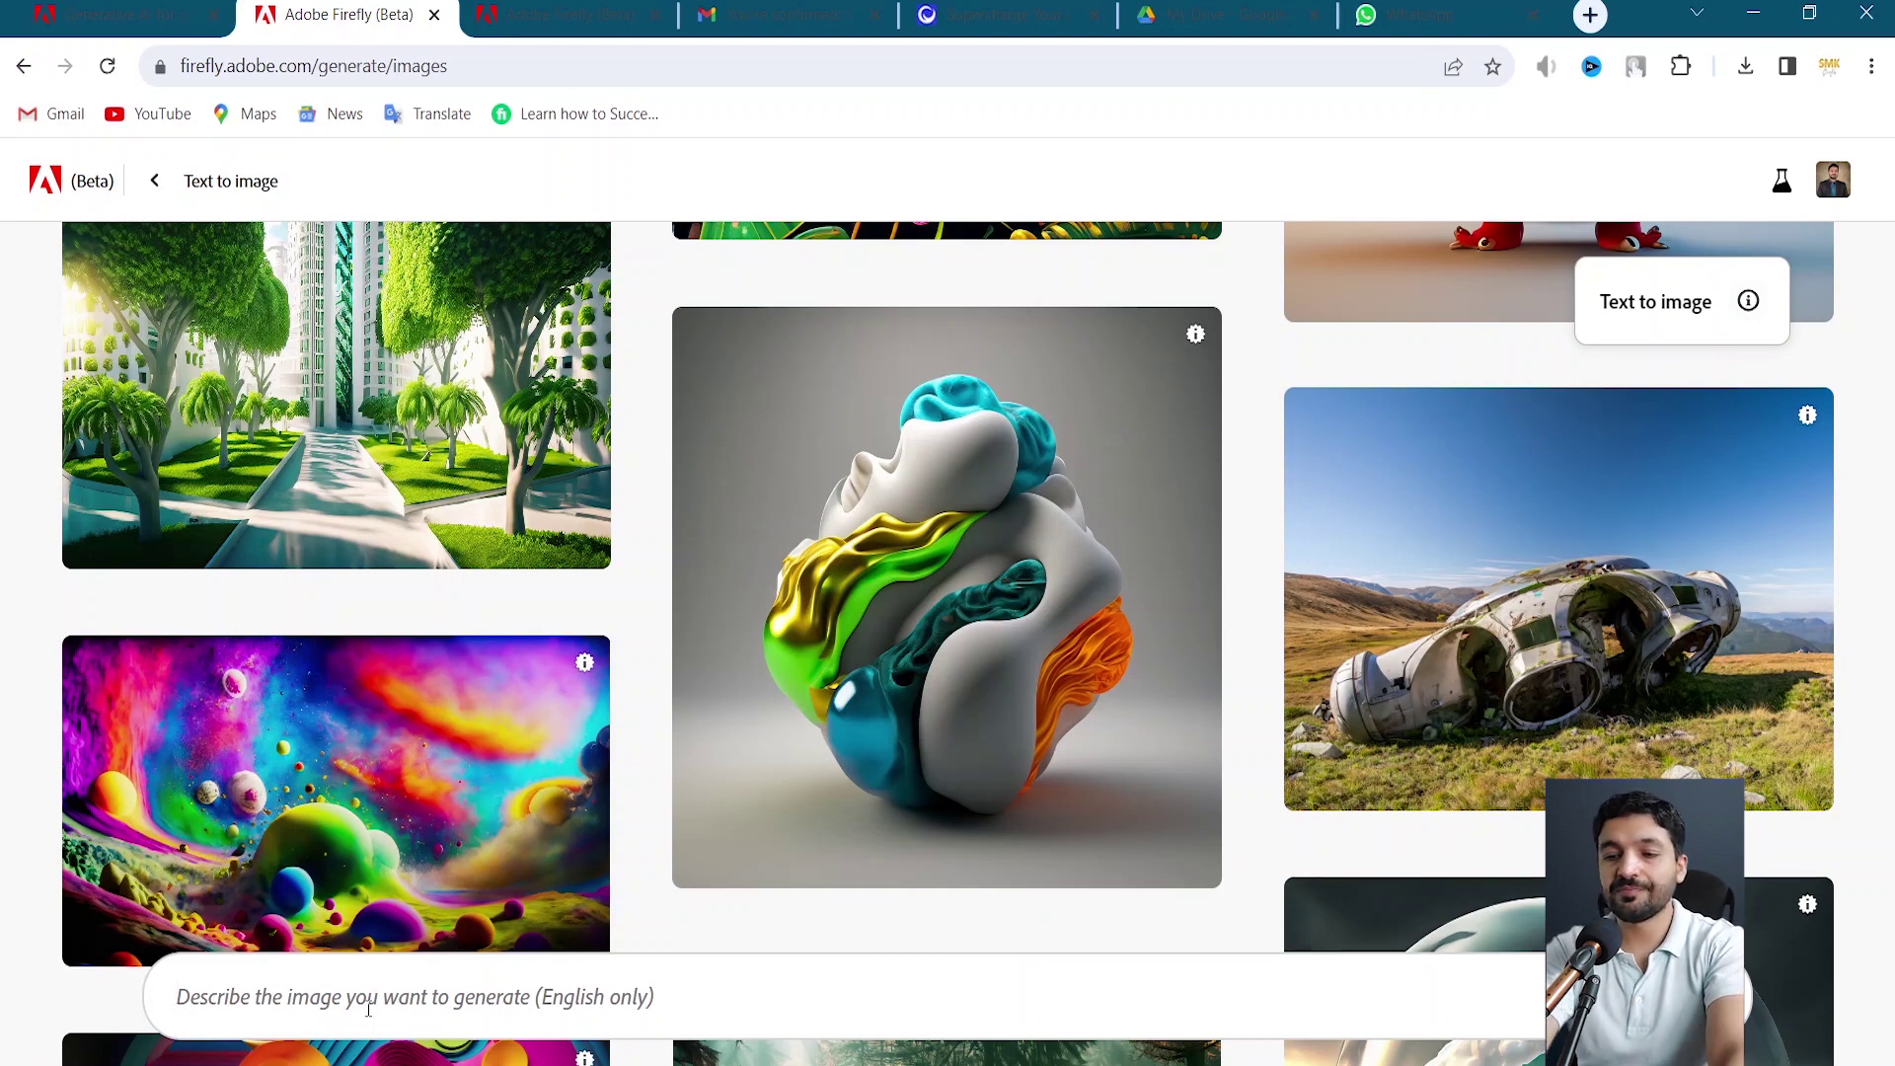
type("beautiful green ")
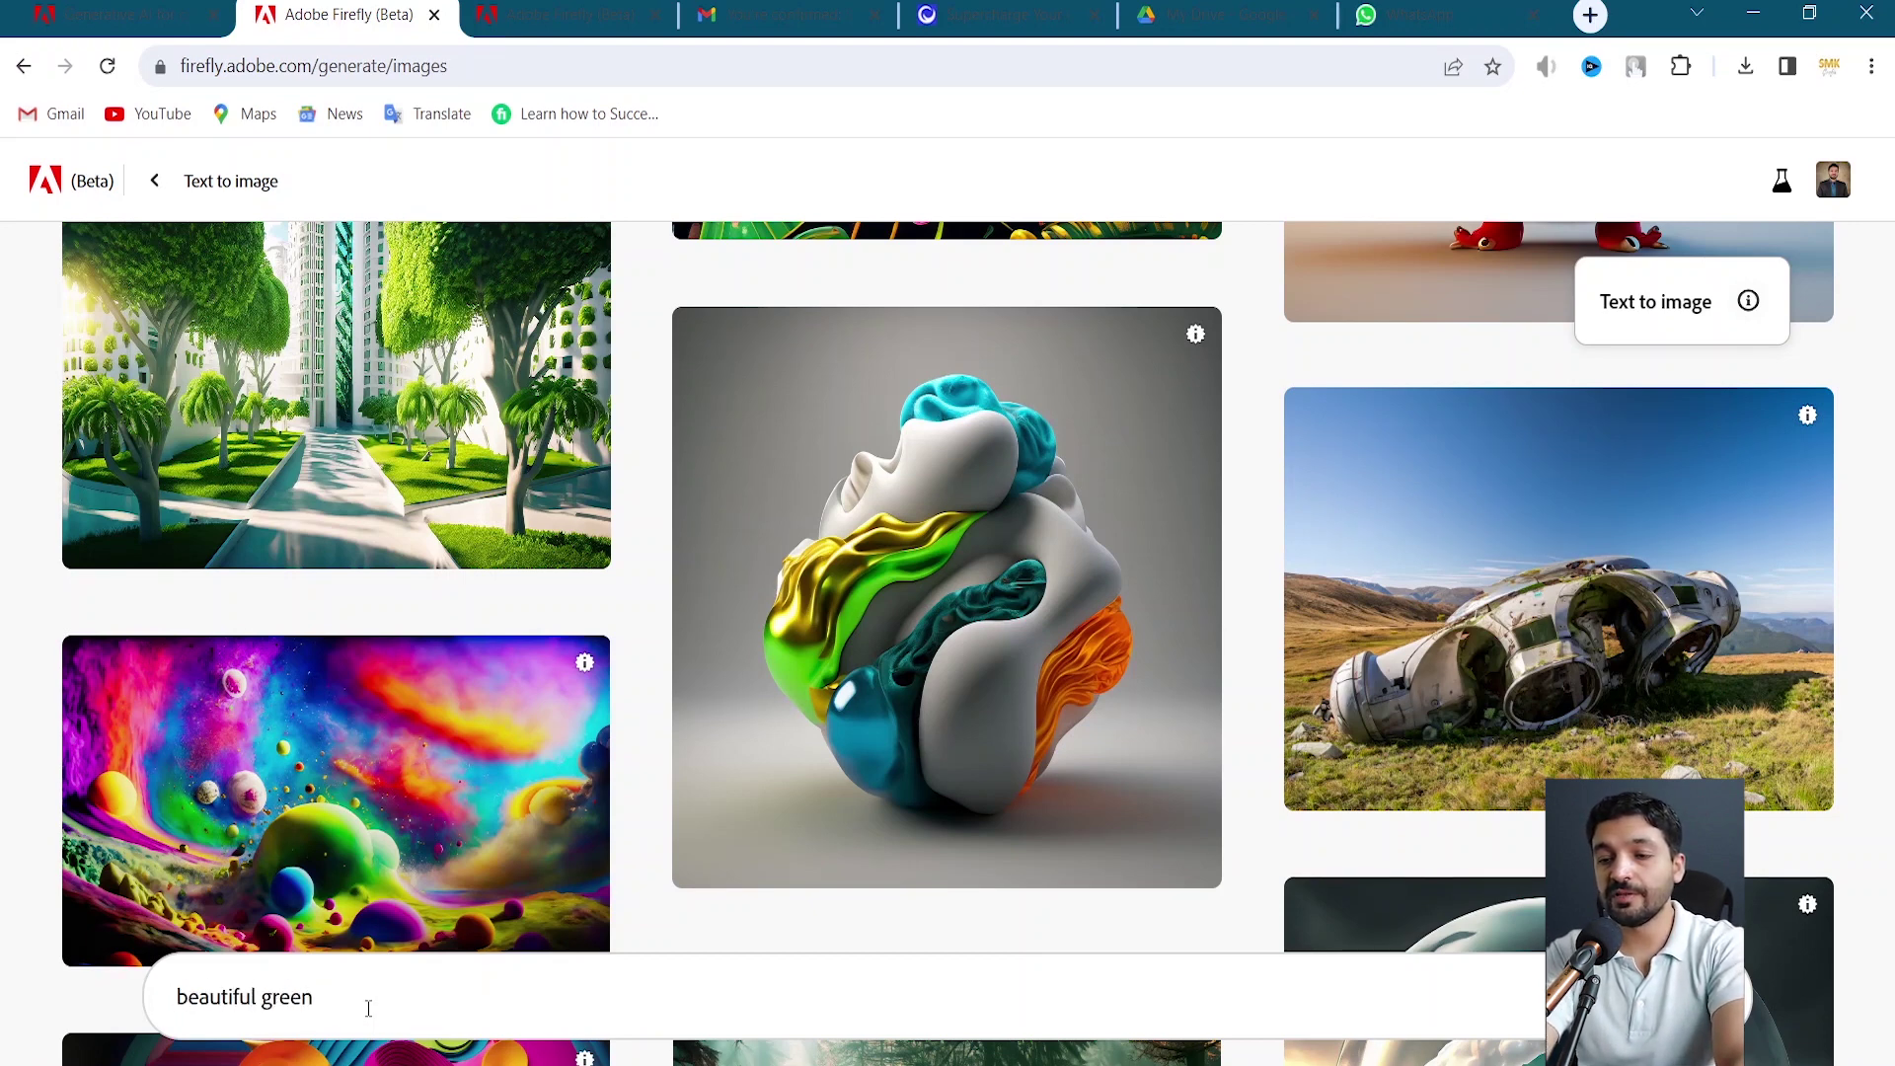
type("lanb")
type("dsca")
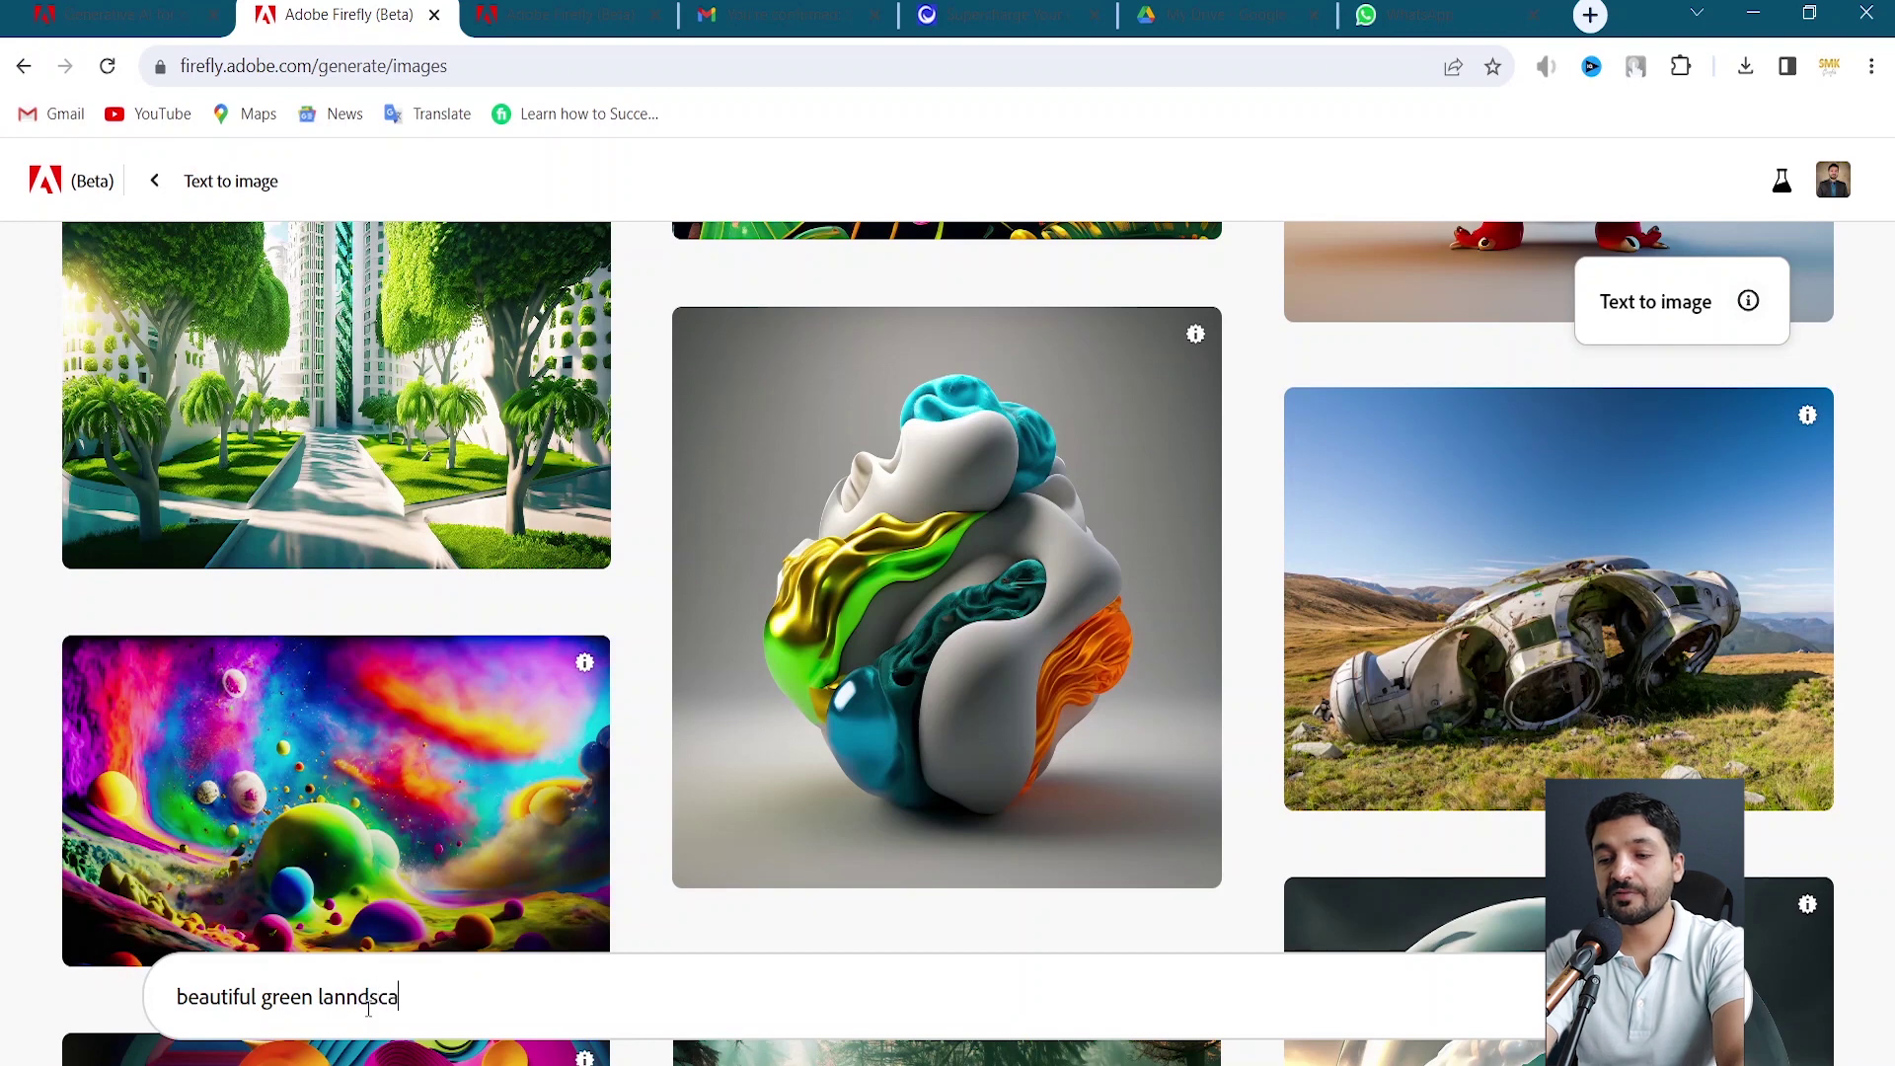
type("pe with ")
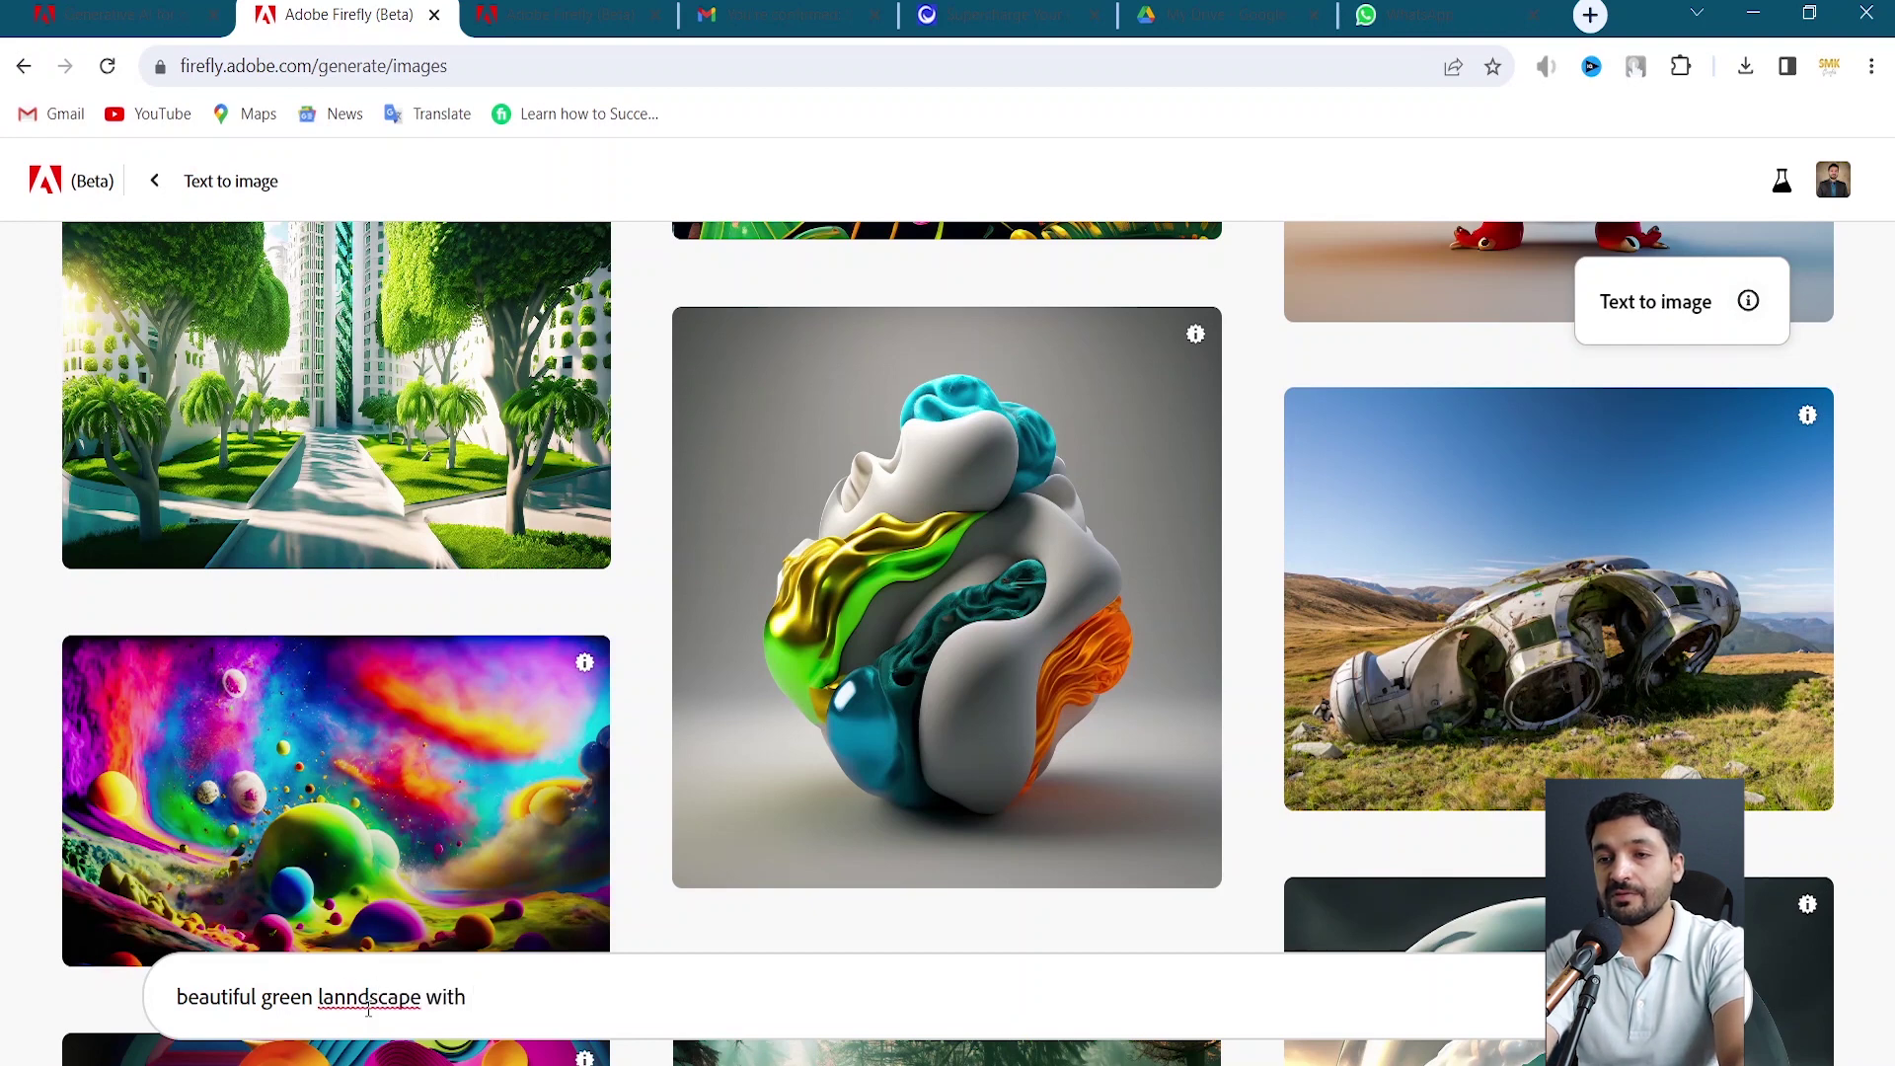
type("colorful ")
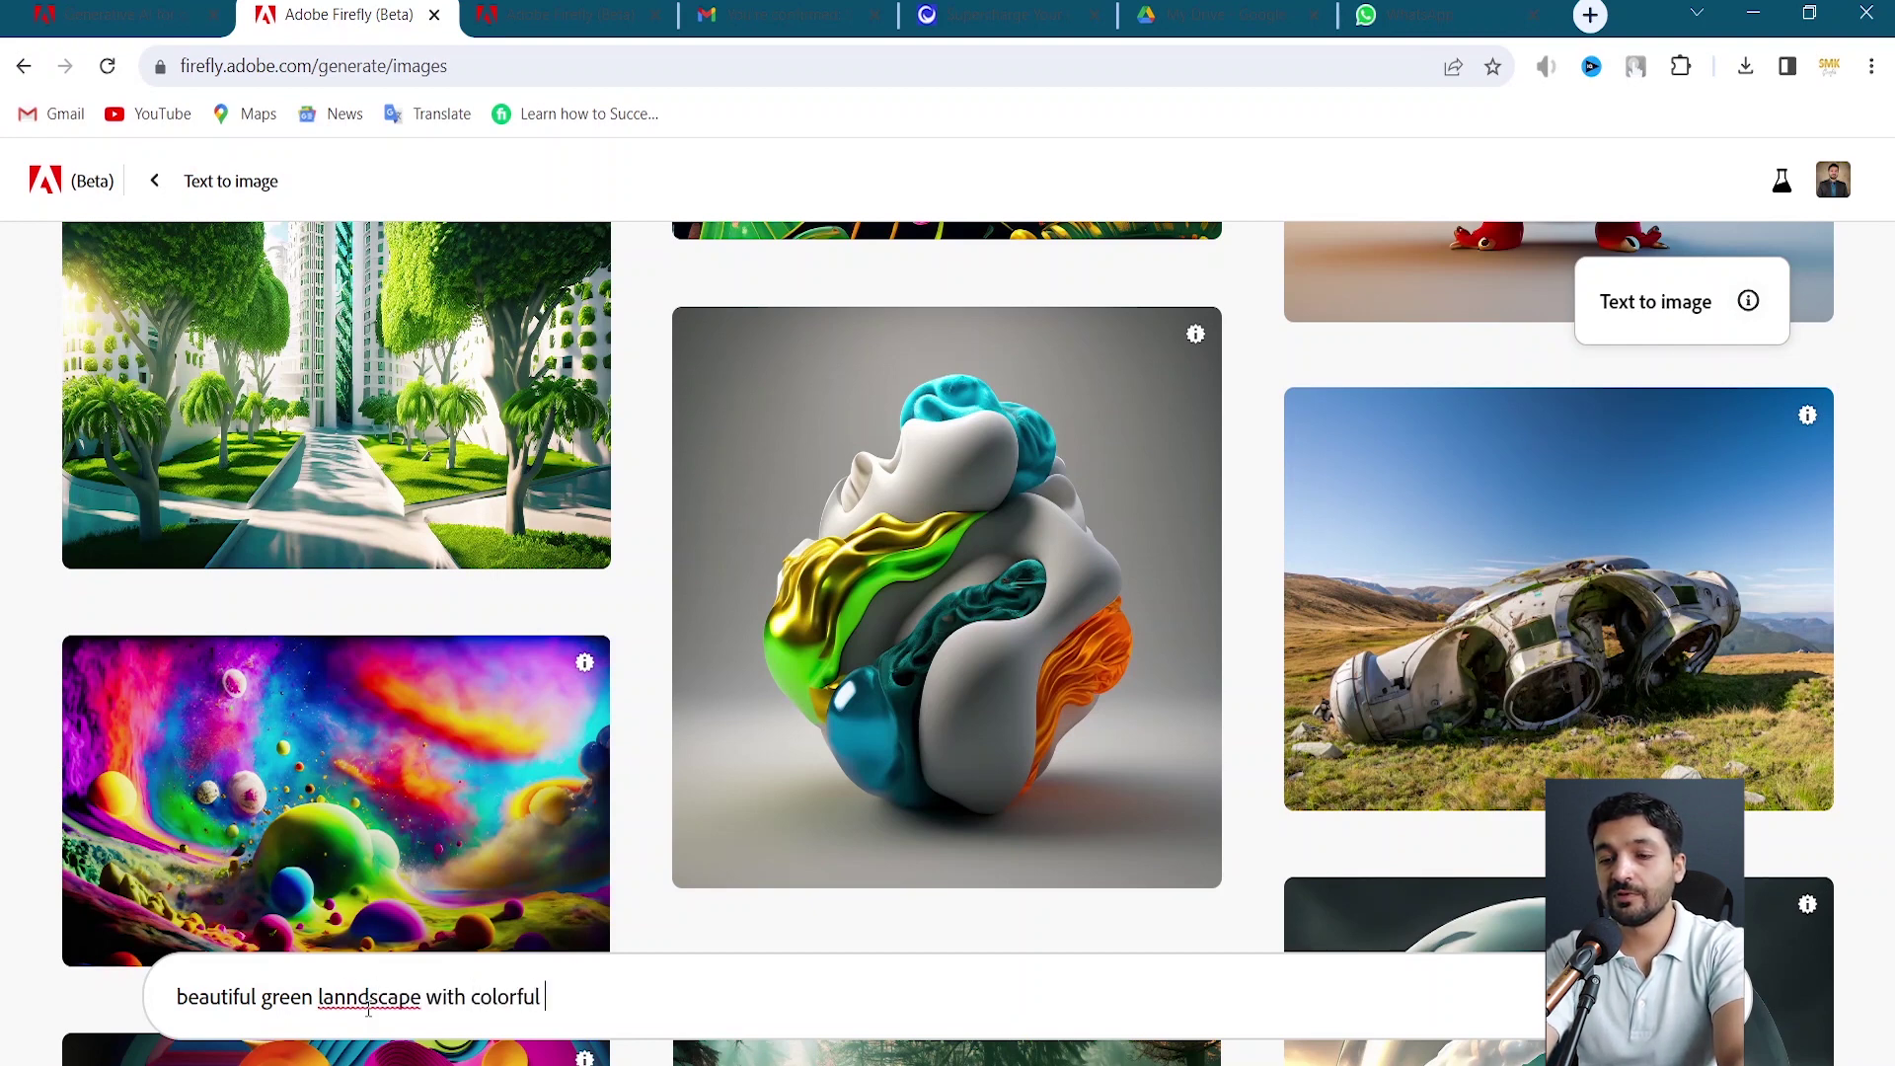
type("clouds, hu")
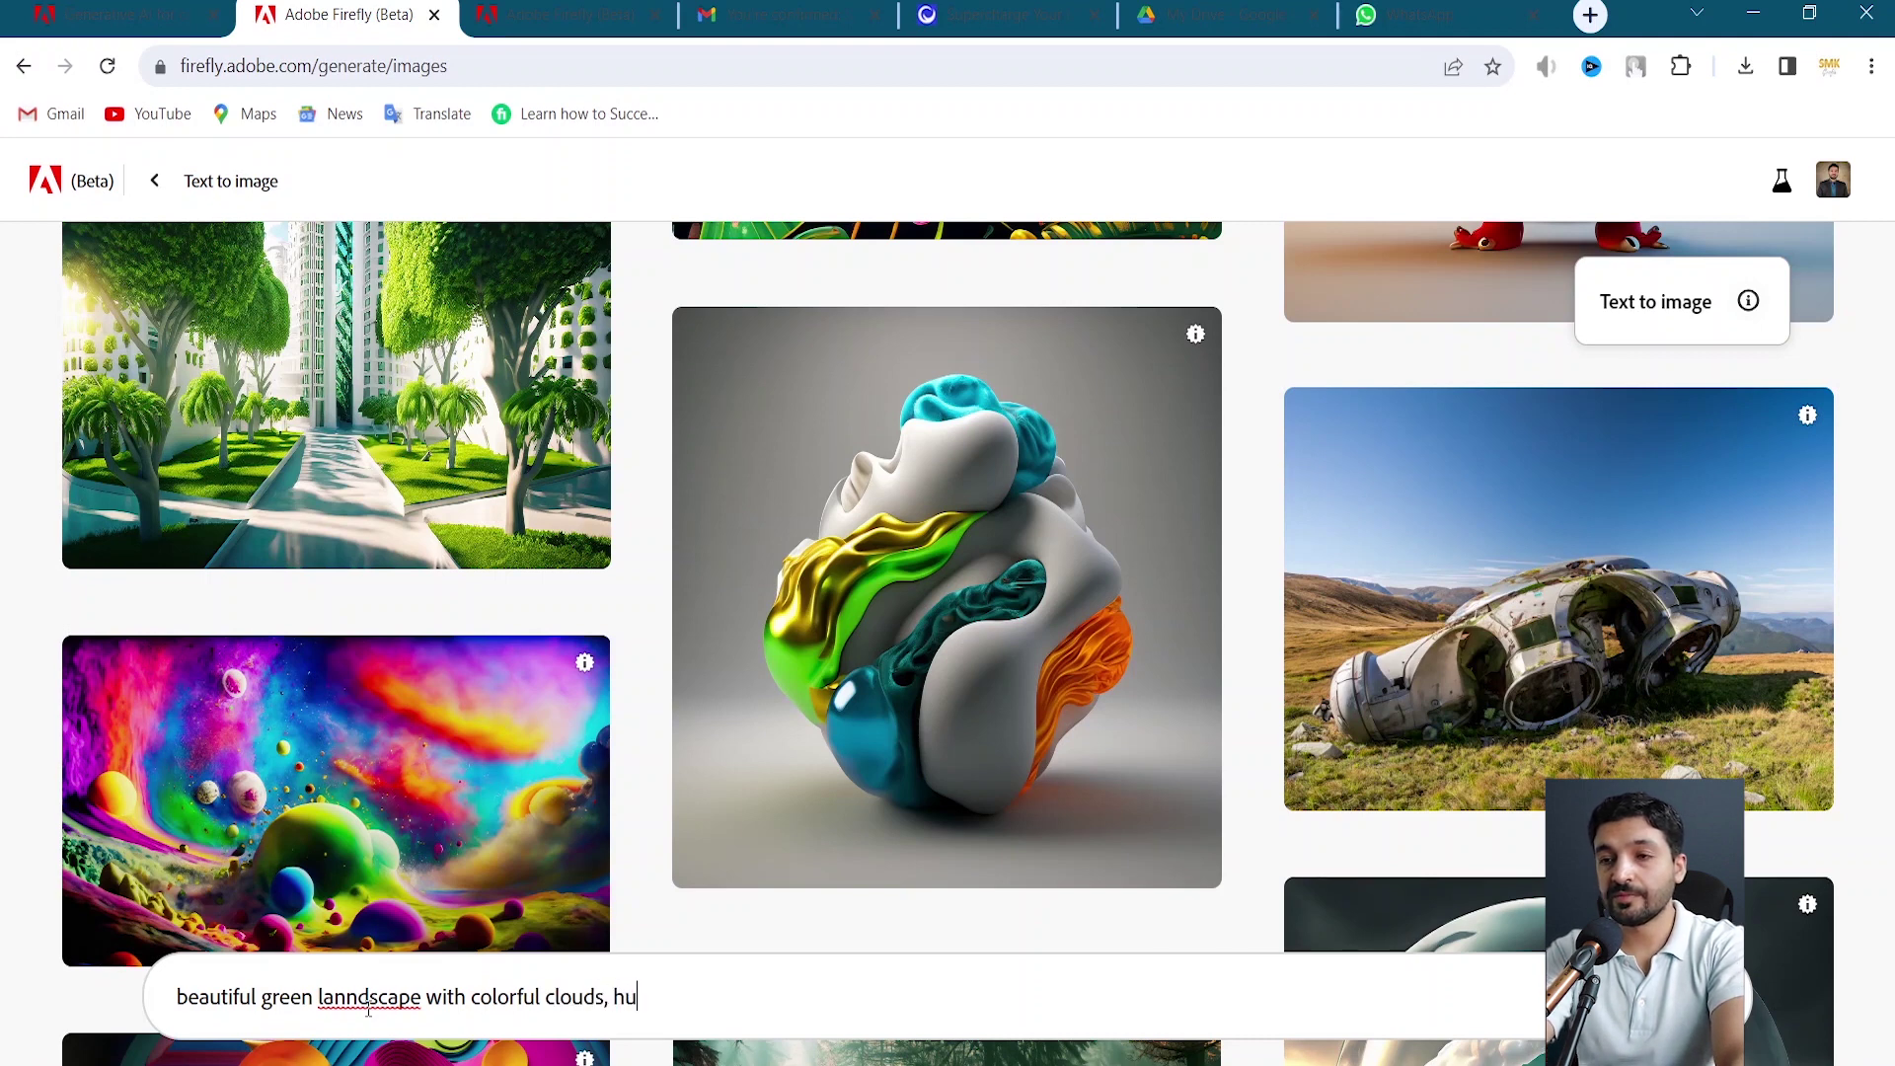
type("ts, ")
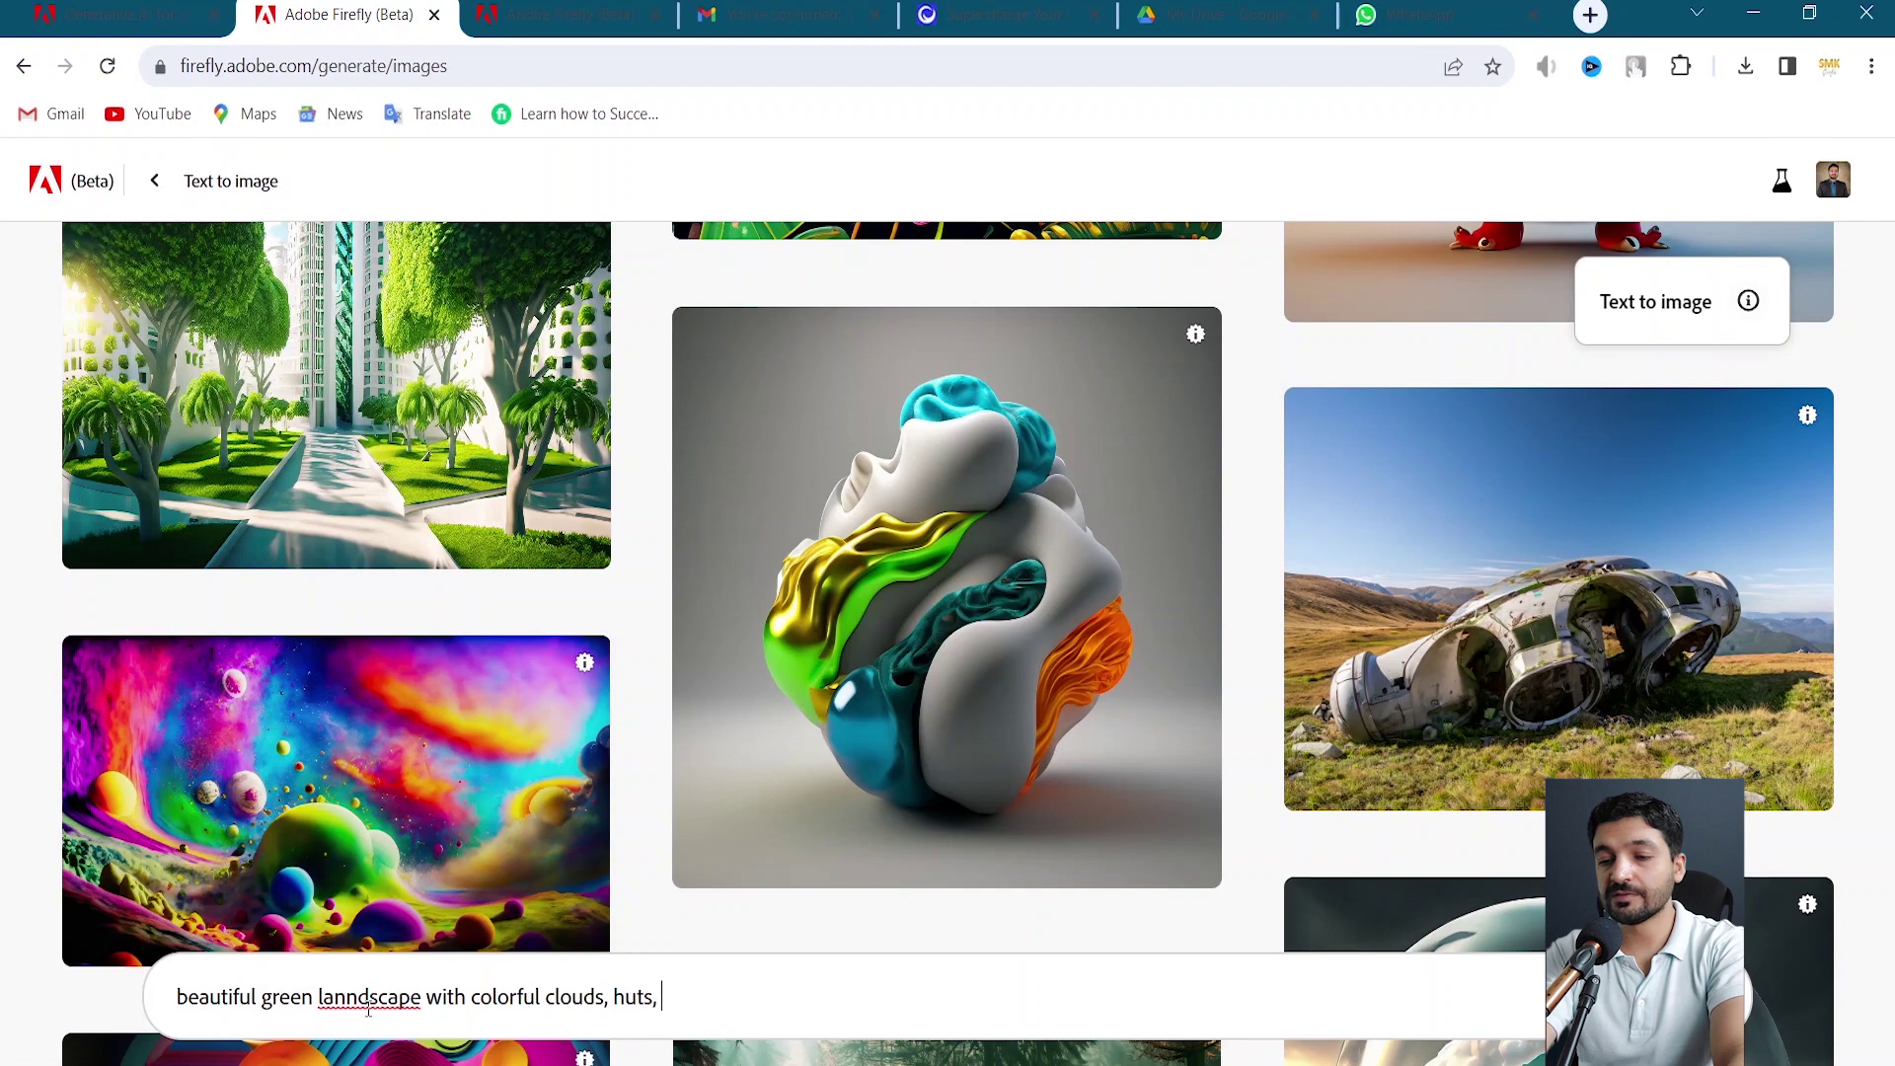
type("forest,")
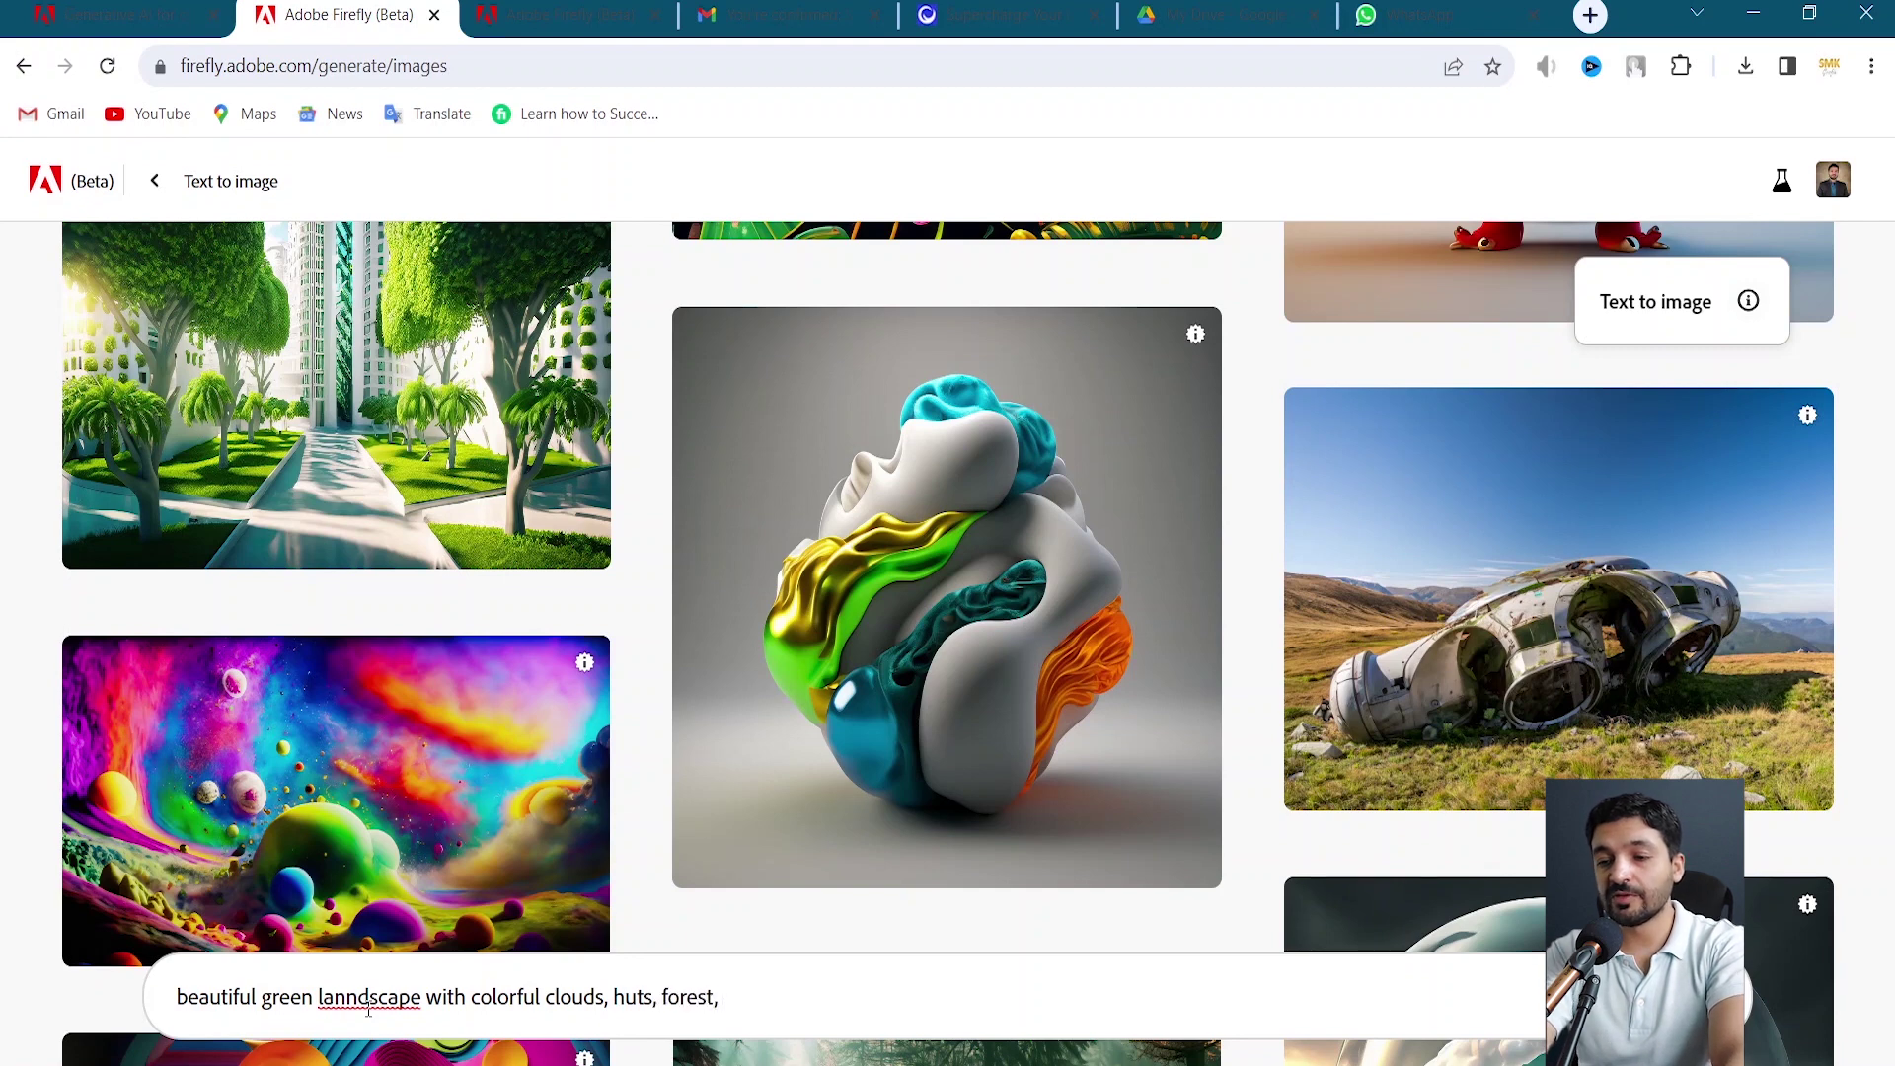
type(" riv")
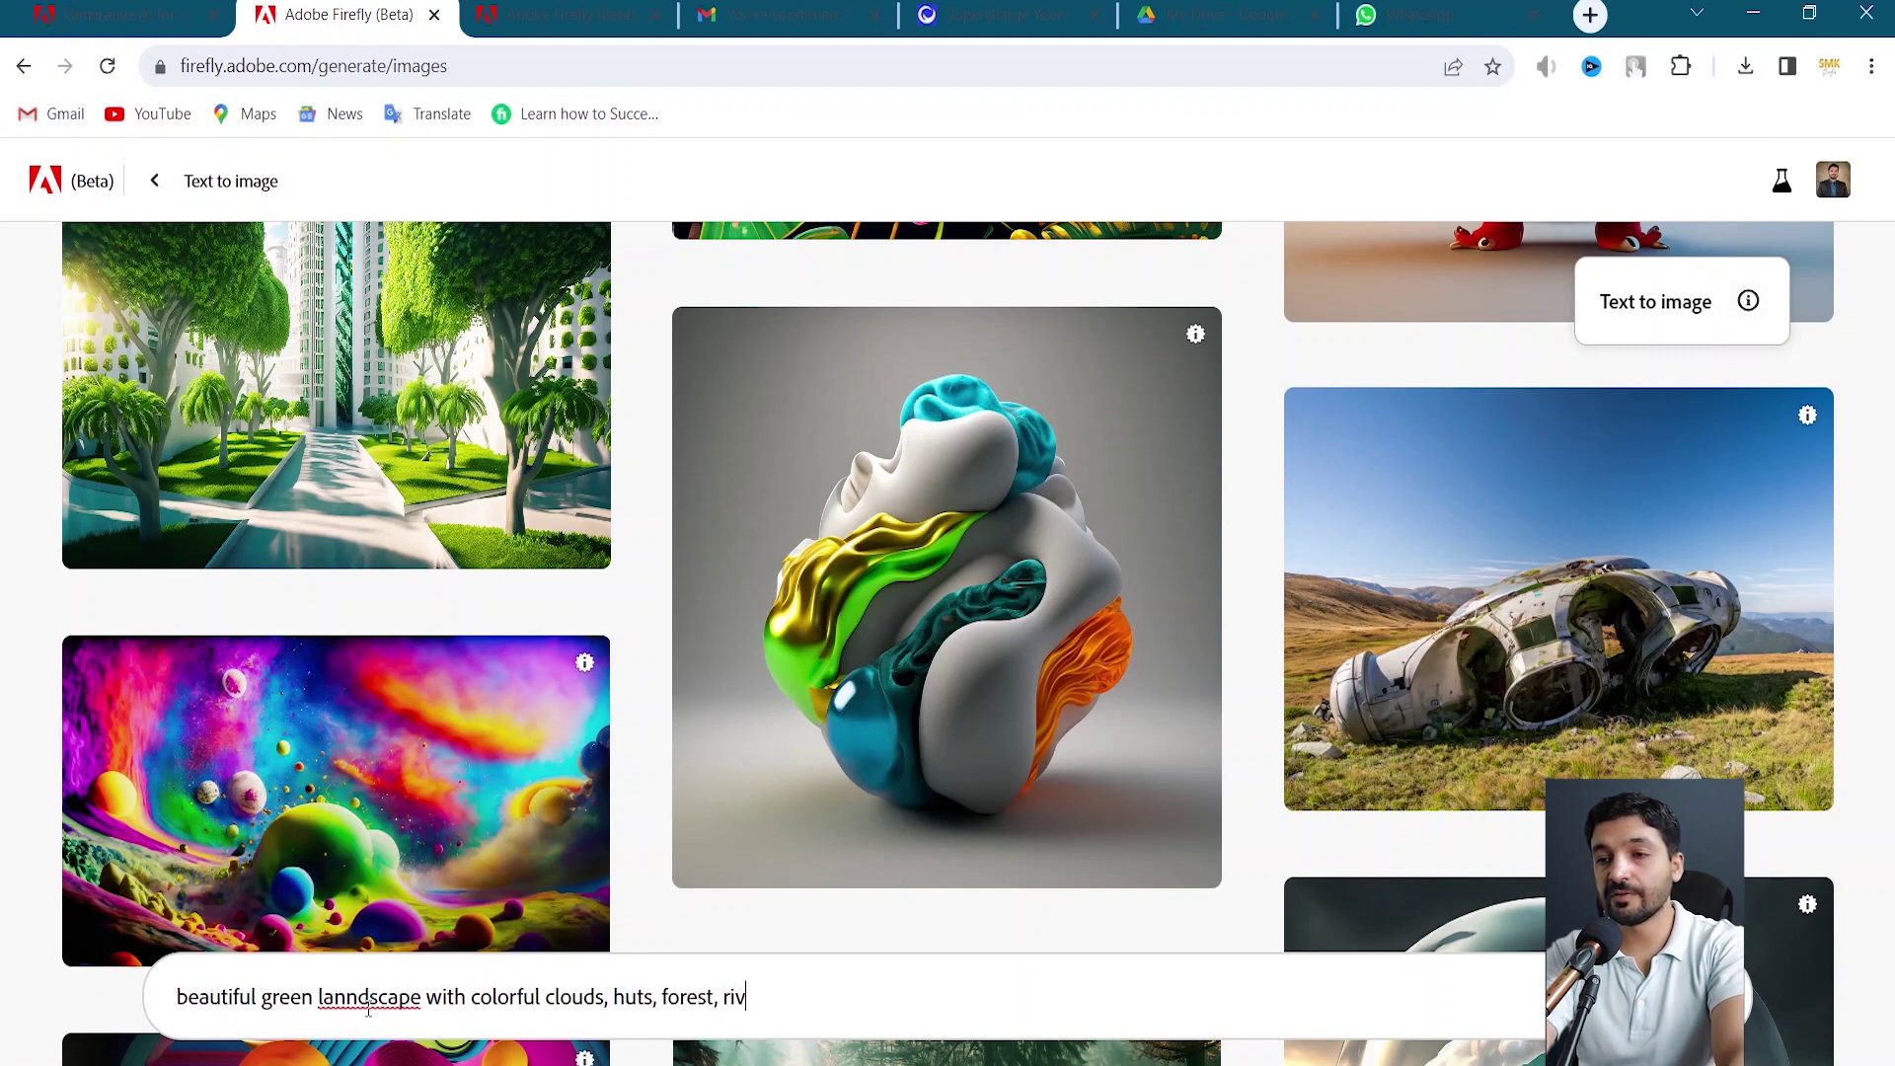
type("er,")
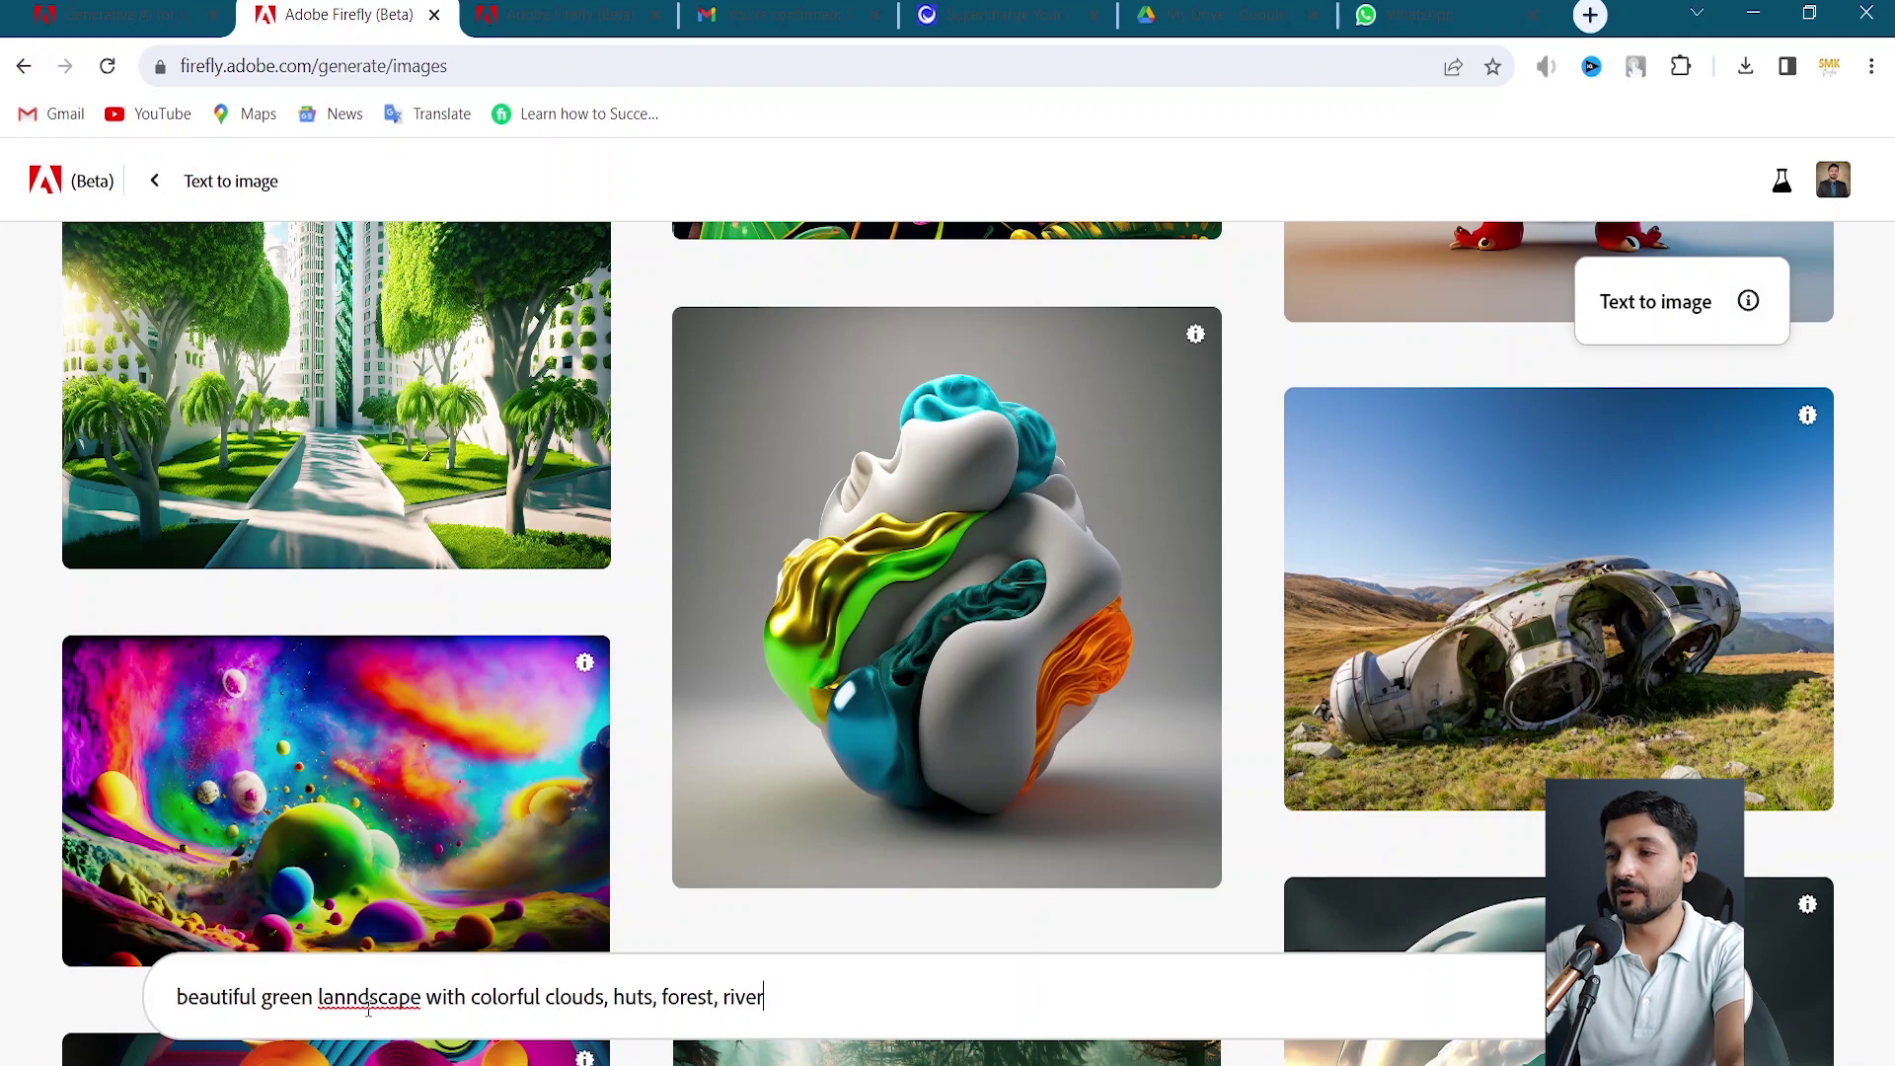
key("Return")
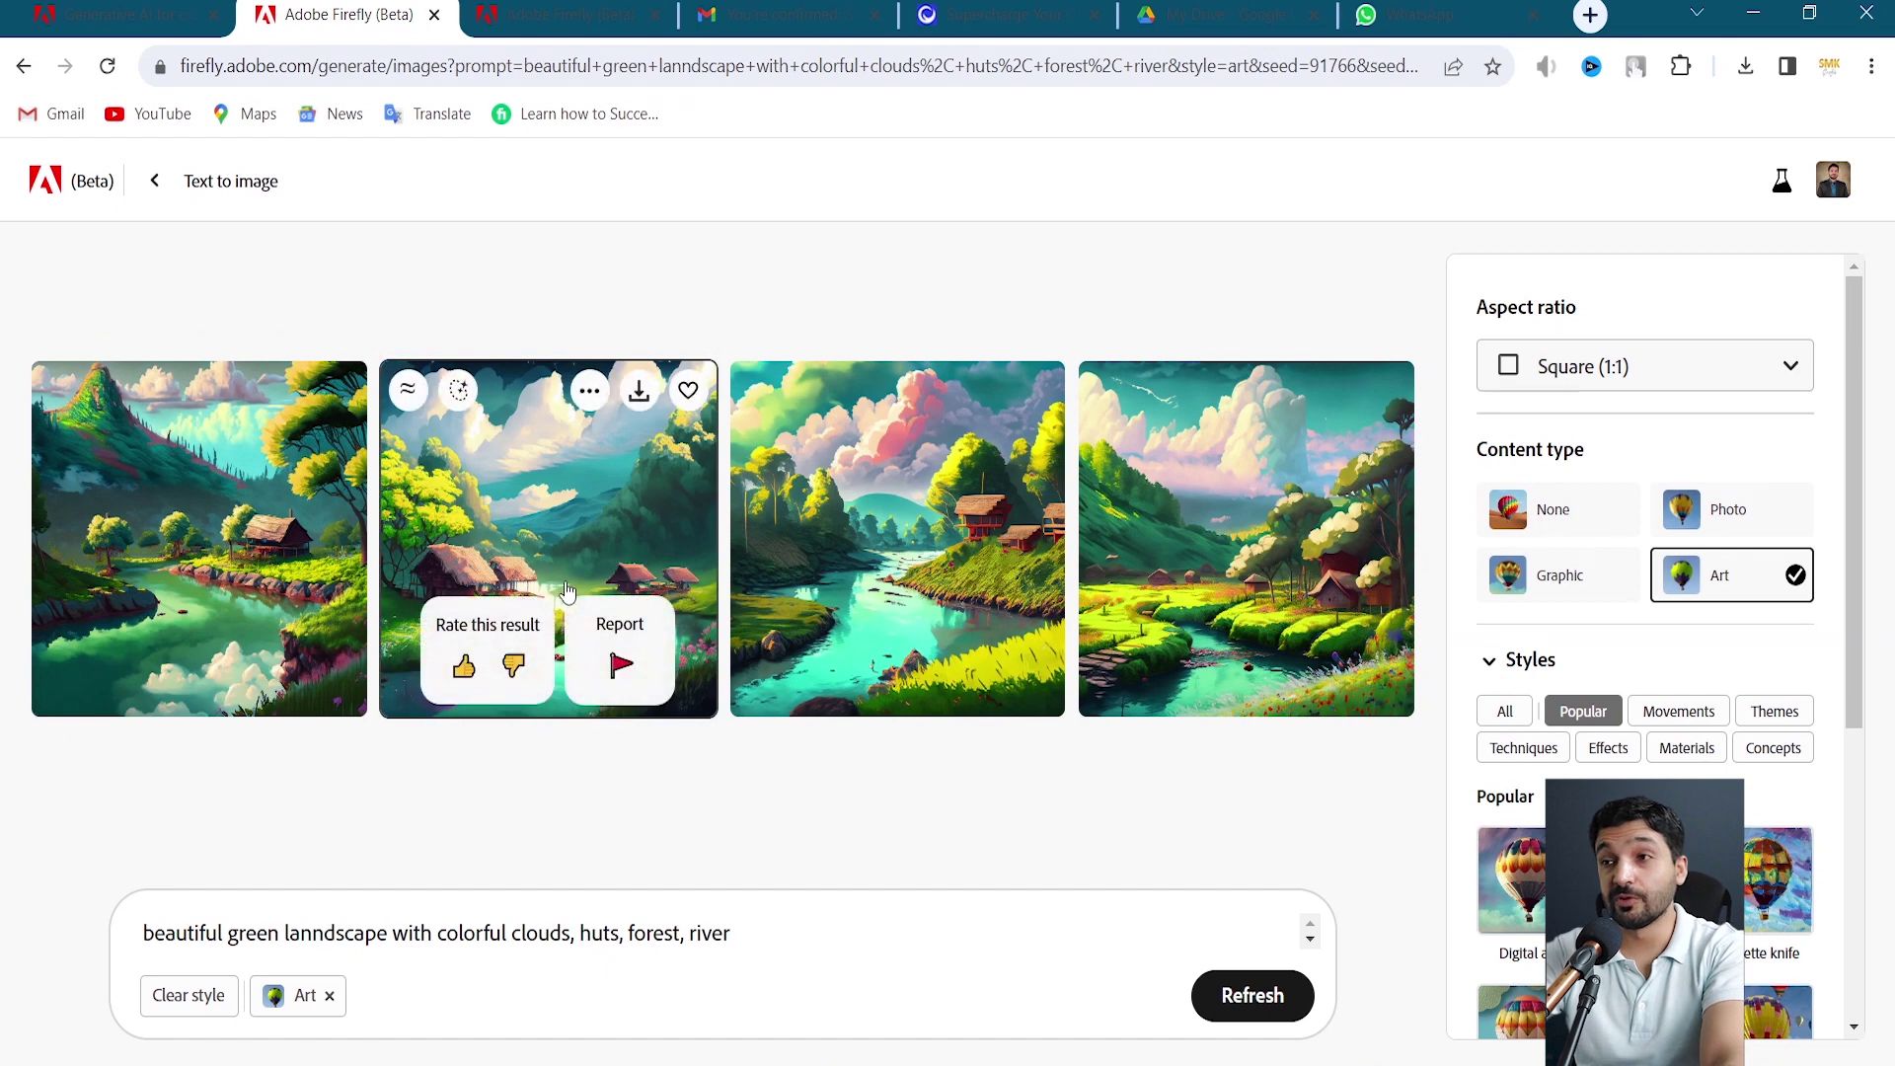
Set the aspect ratio to Widescreen (16:9) and refresh the results to get a new set of landscape images
mouse_move(1229, 579)
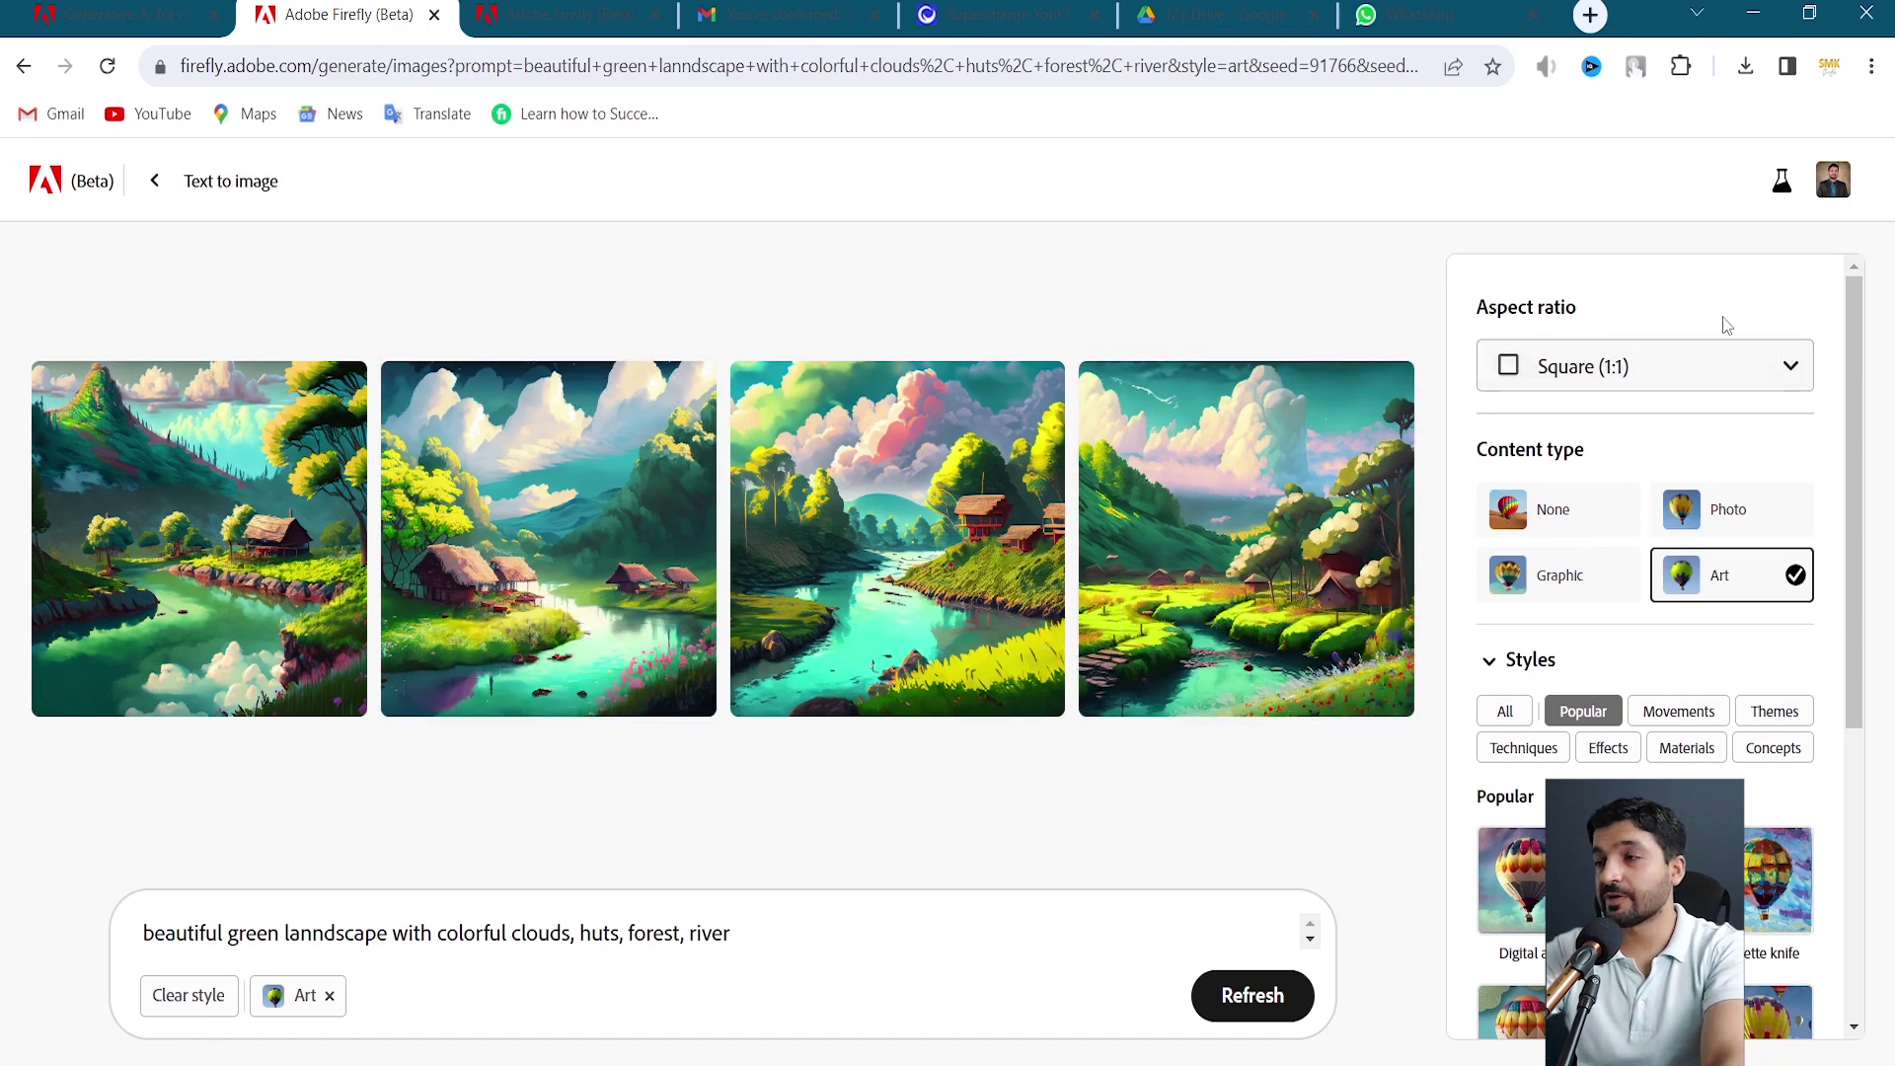
left_click(1761, 373)
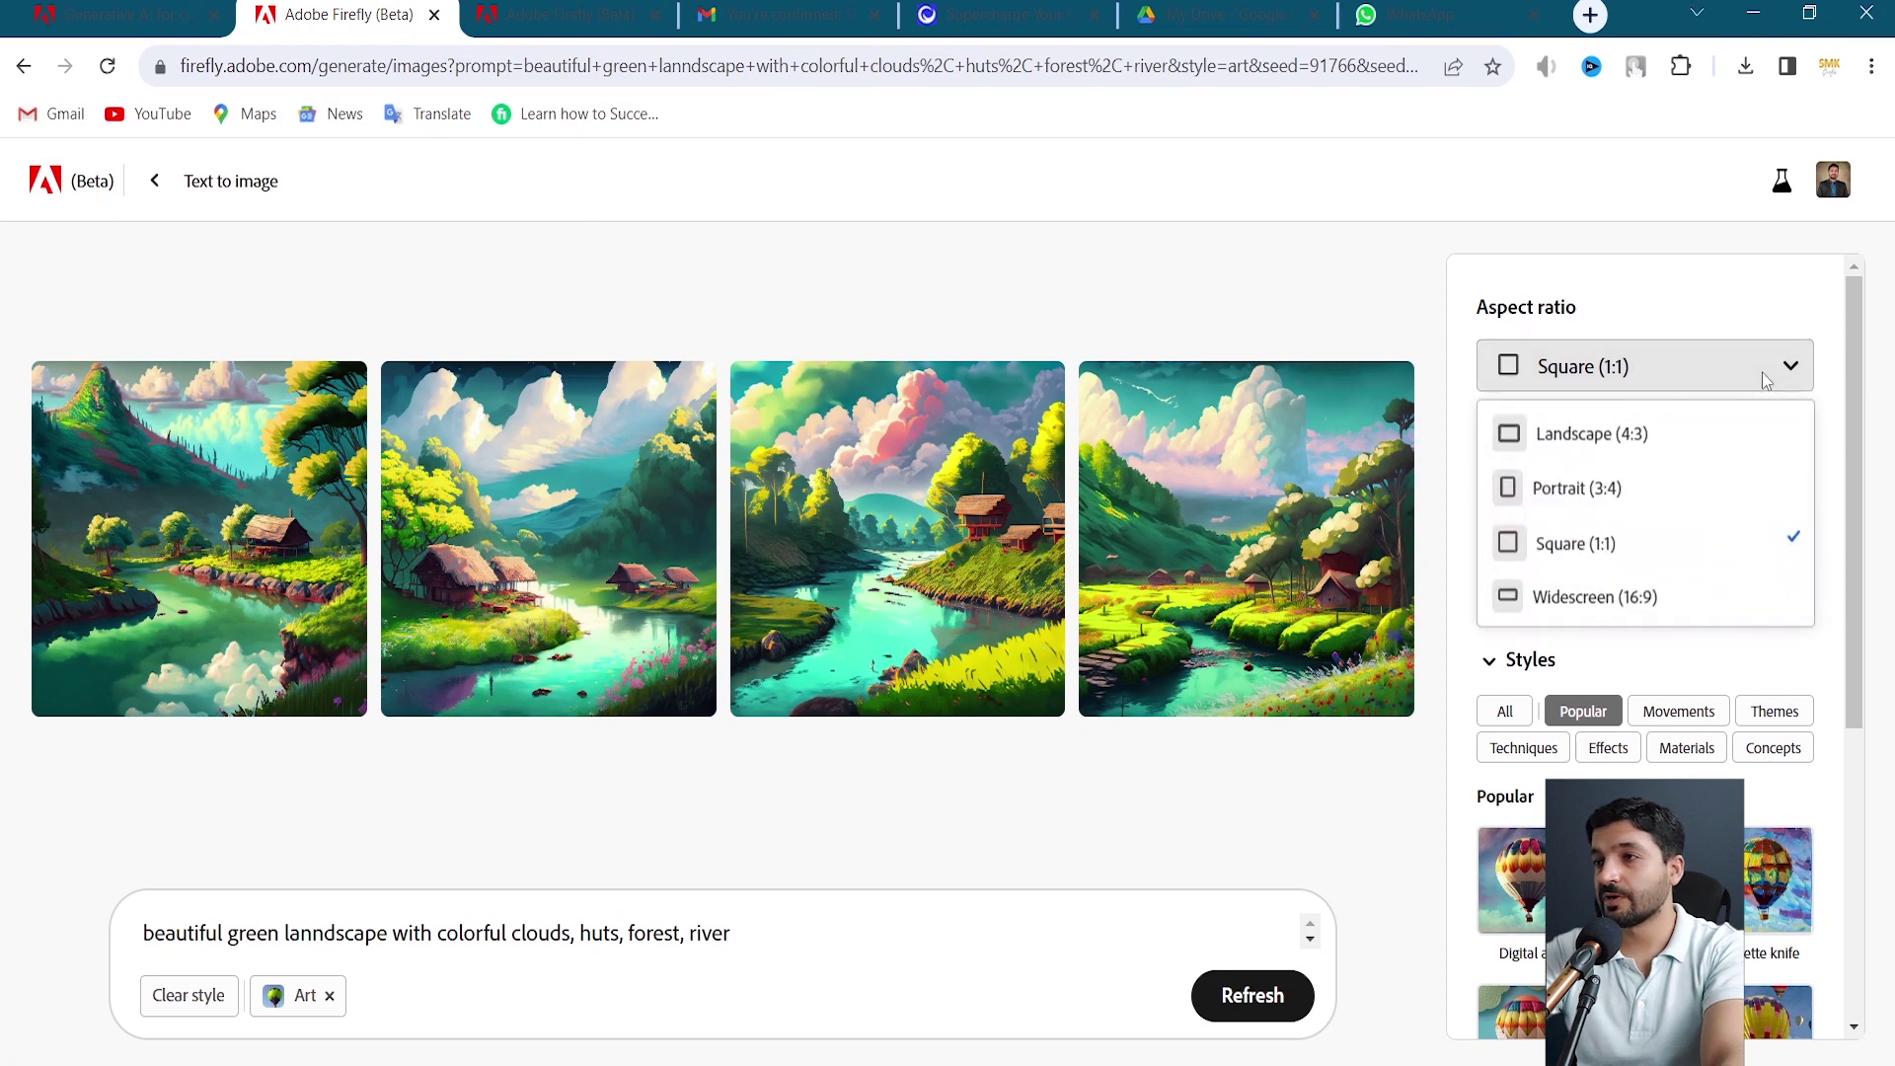
left_click(1575, 602)
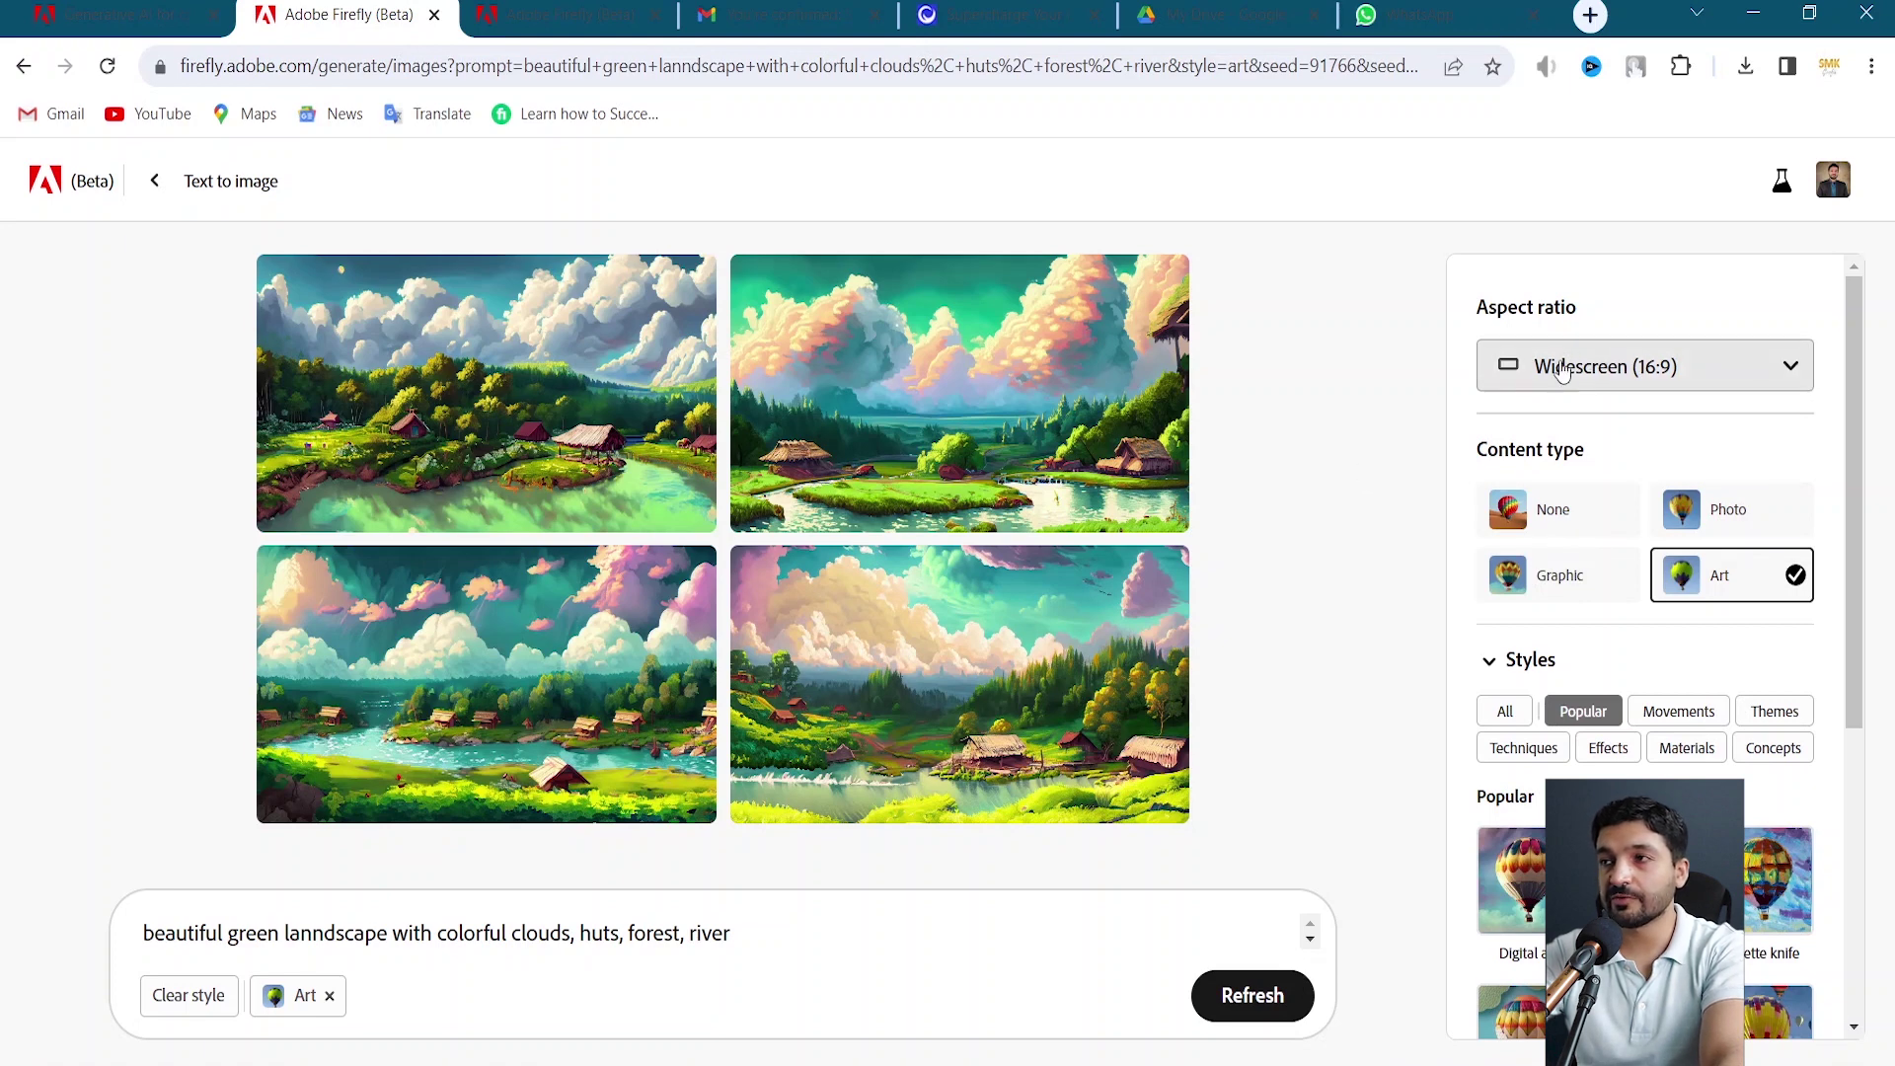
mouse_move(1007, 355)
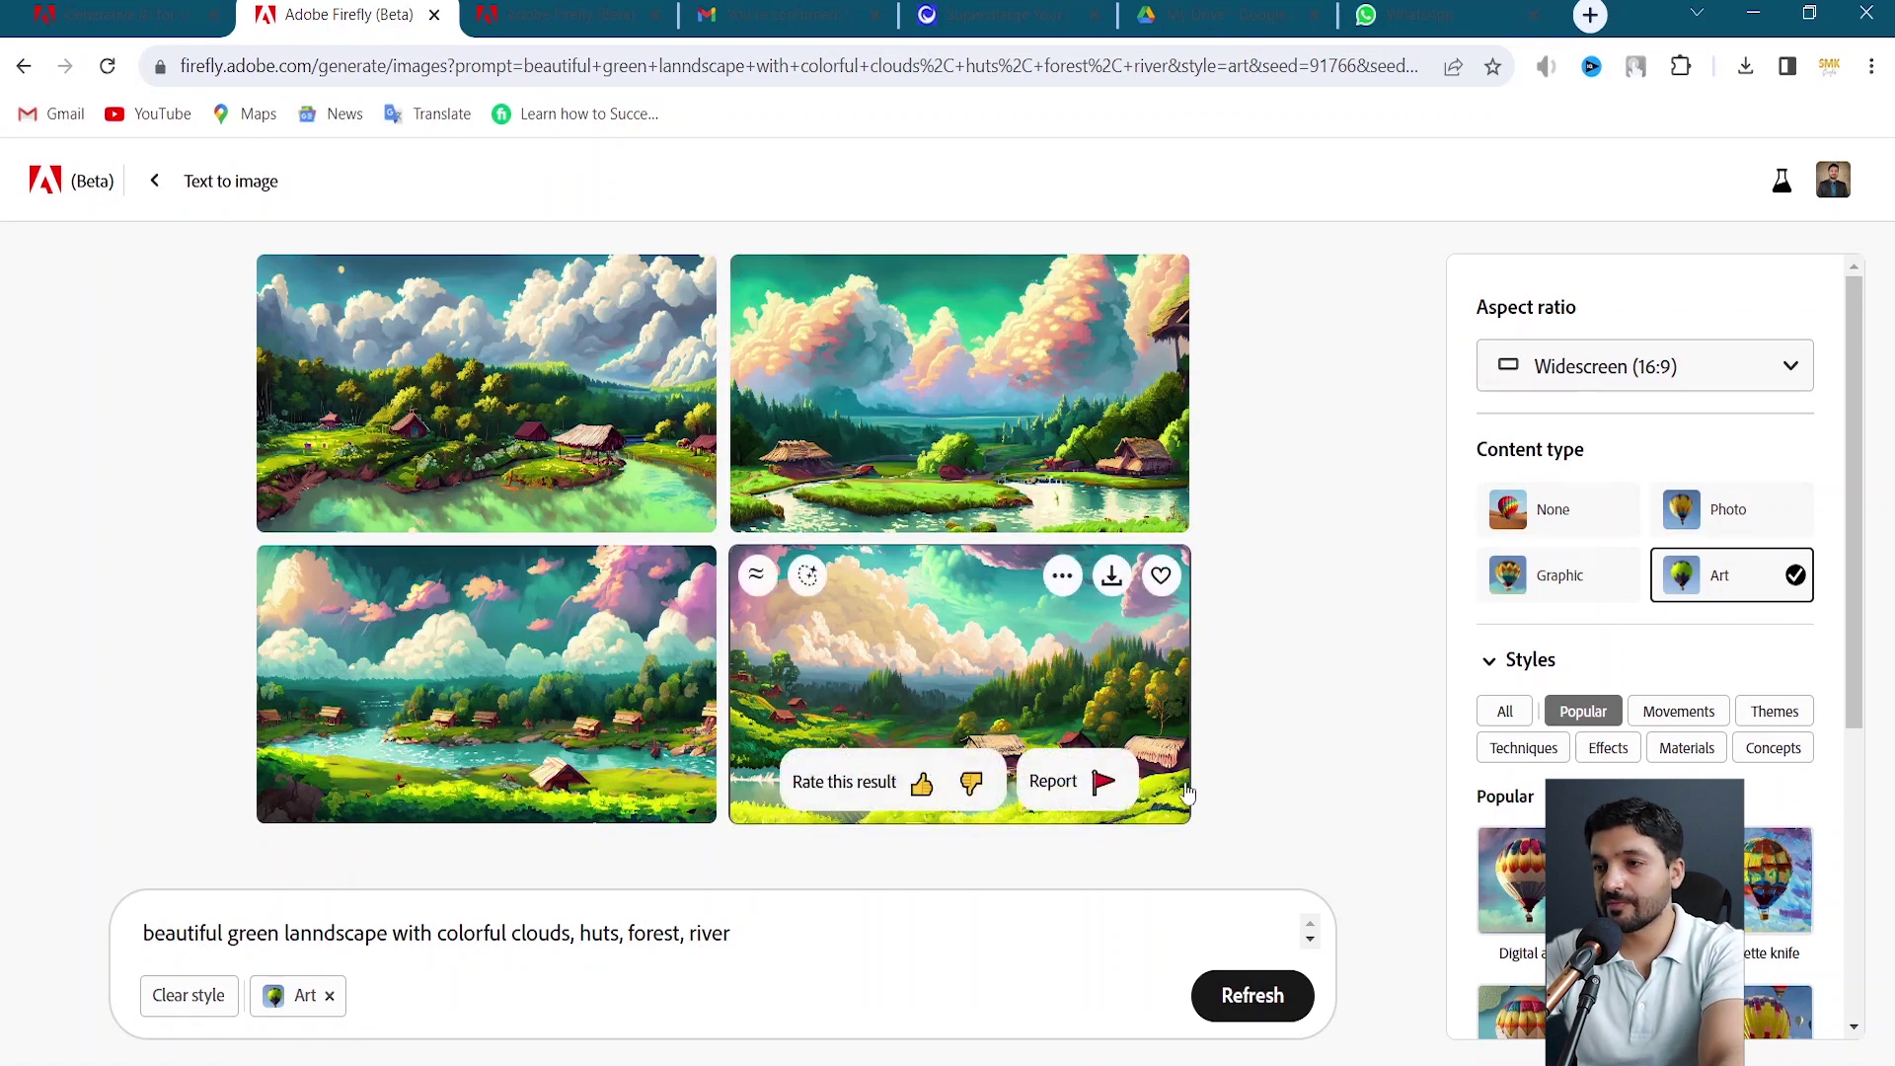
left_click(1252, 1002)
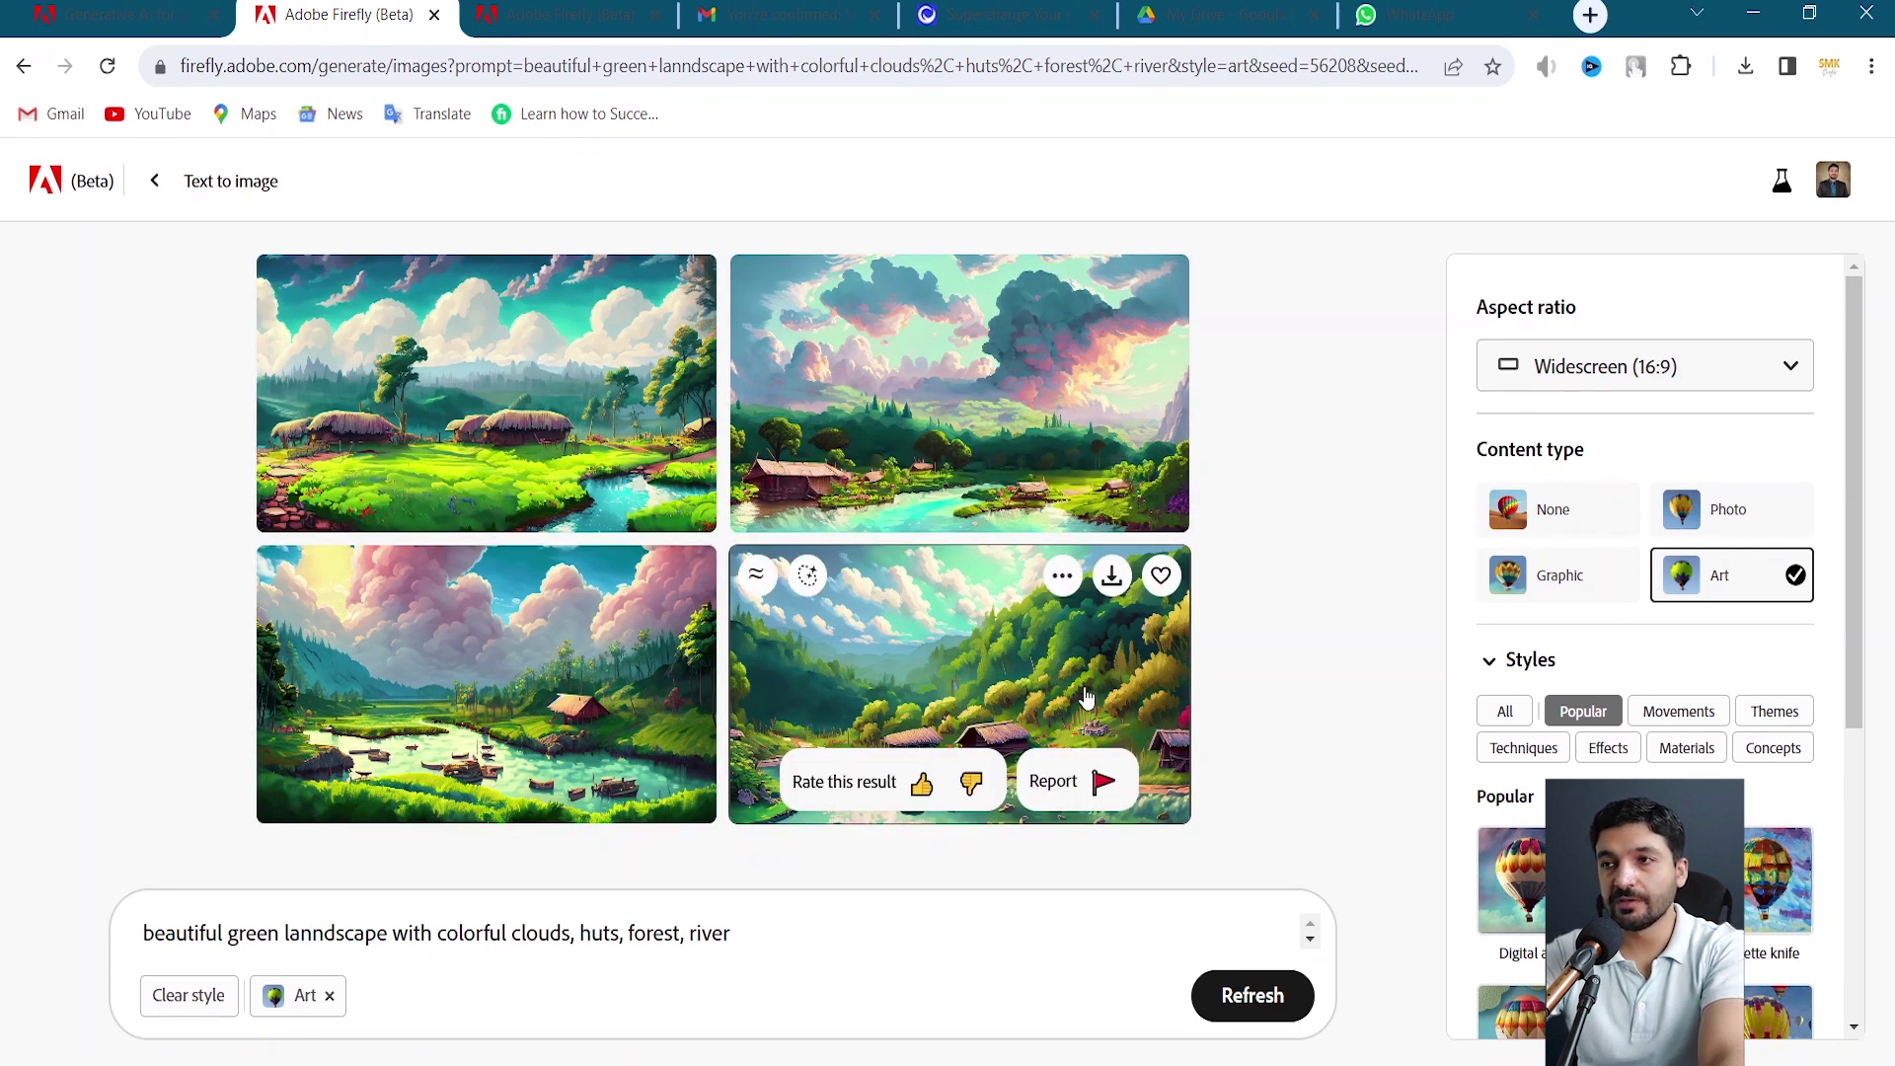
Change the content type to Photo and preview the second generated landscape enlarged, closing the preview when done
left_click(1690, 524)
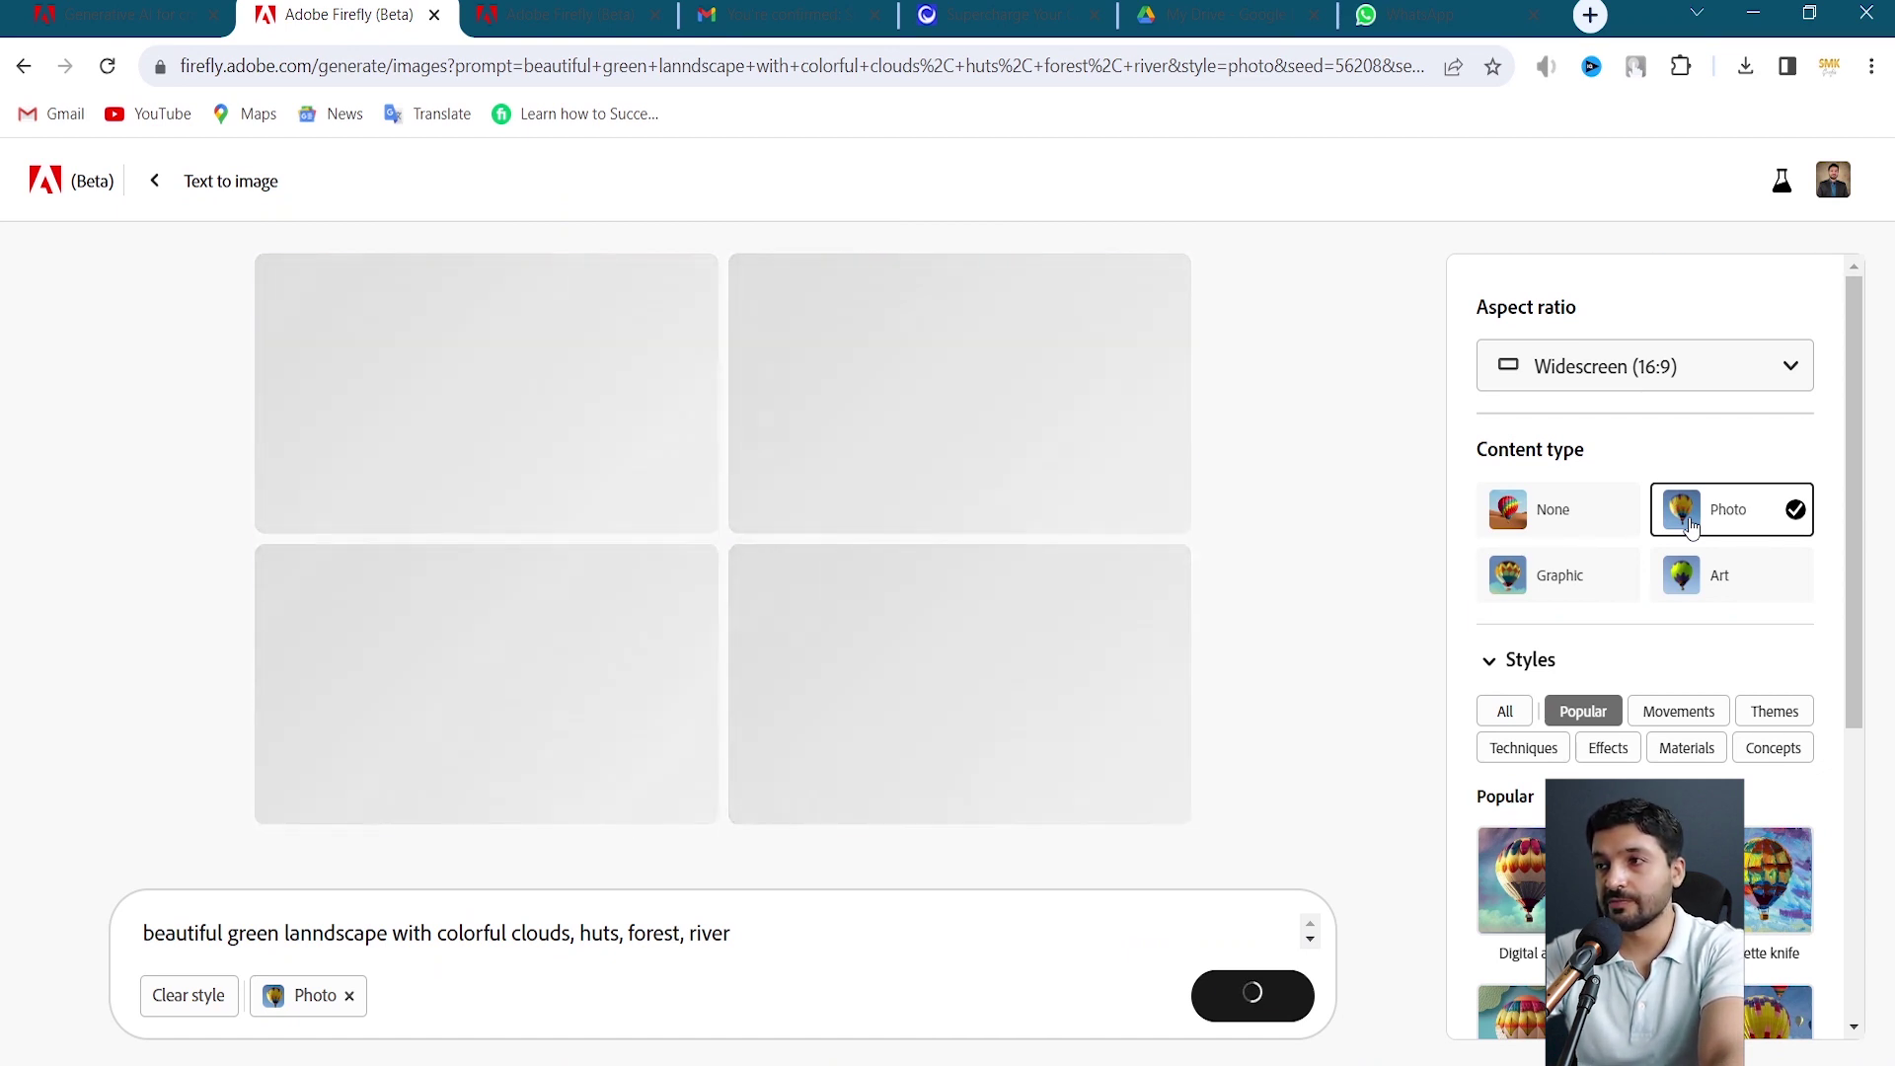
scroll(1691, 528, "down", 3)
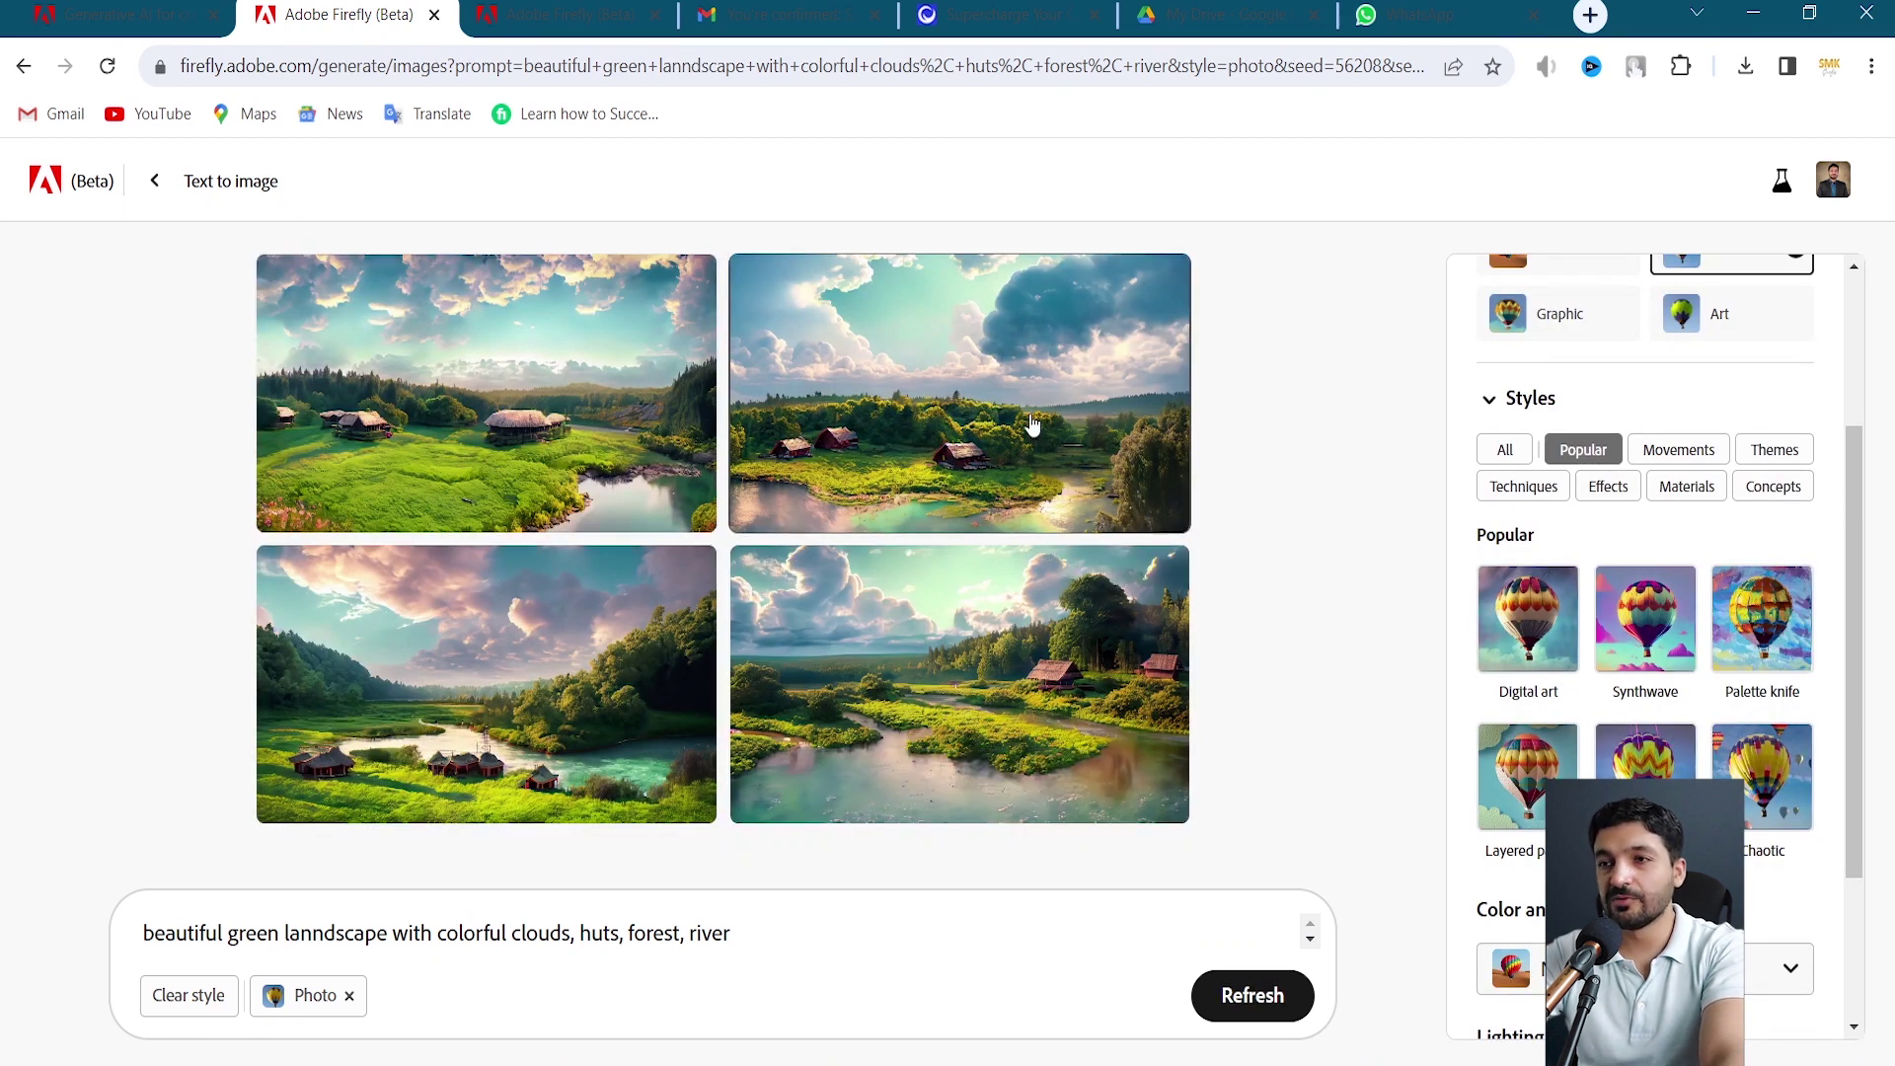
mouse_move(1031, 562)
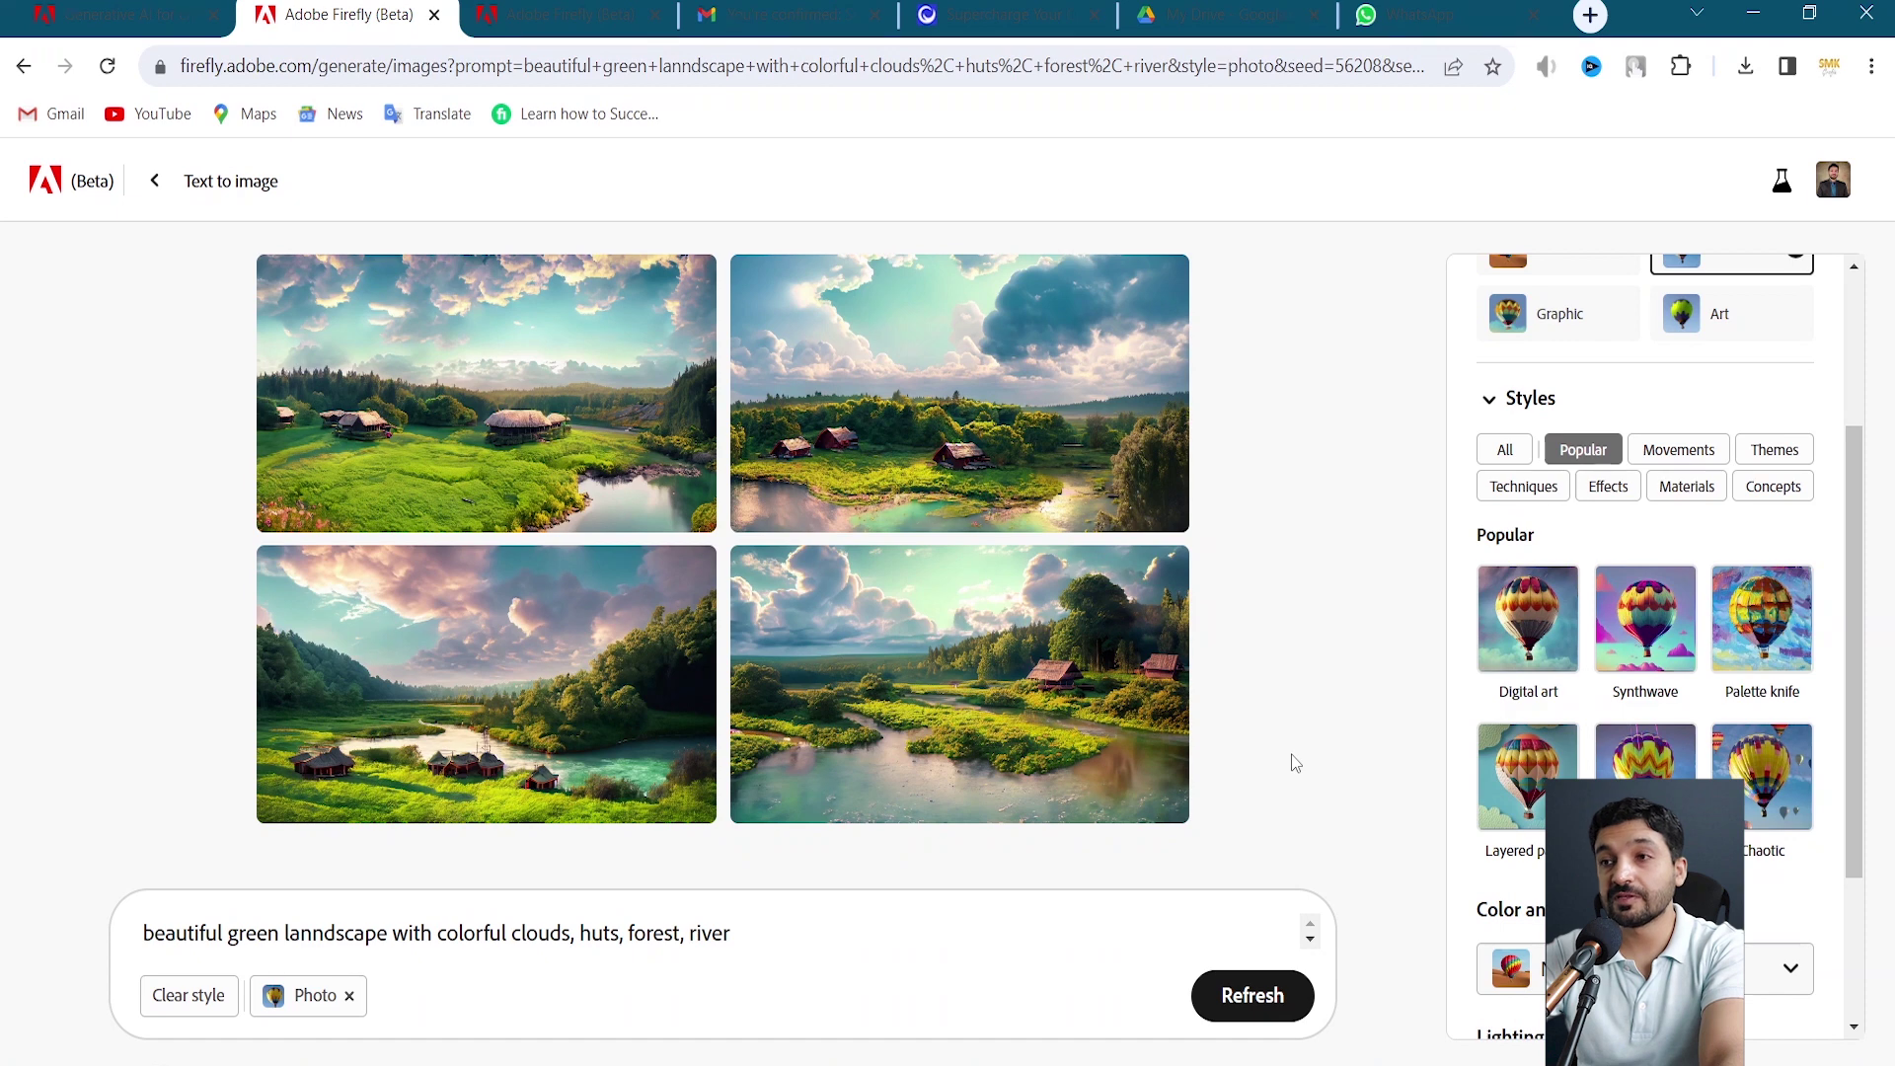
left_click(928, 439)
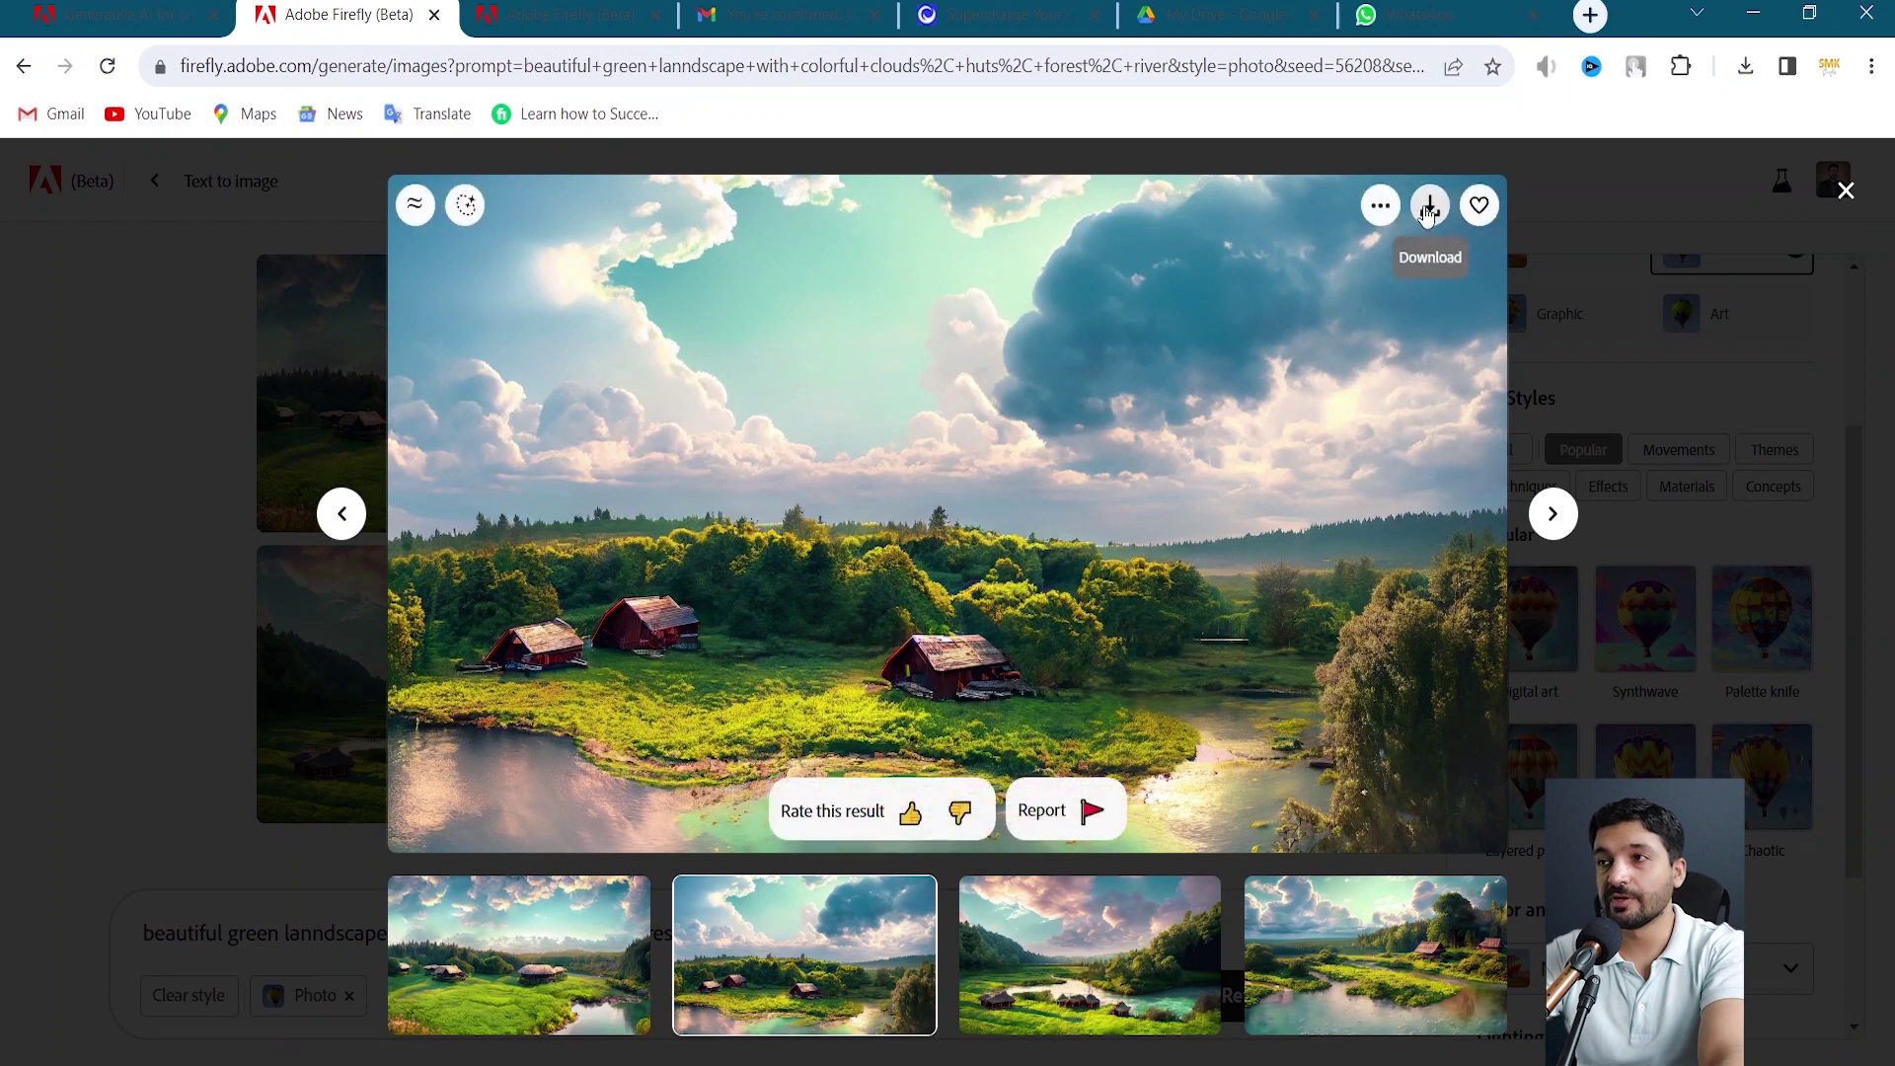
left_click(1847, 193)
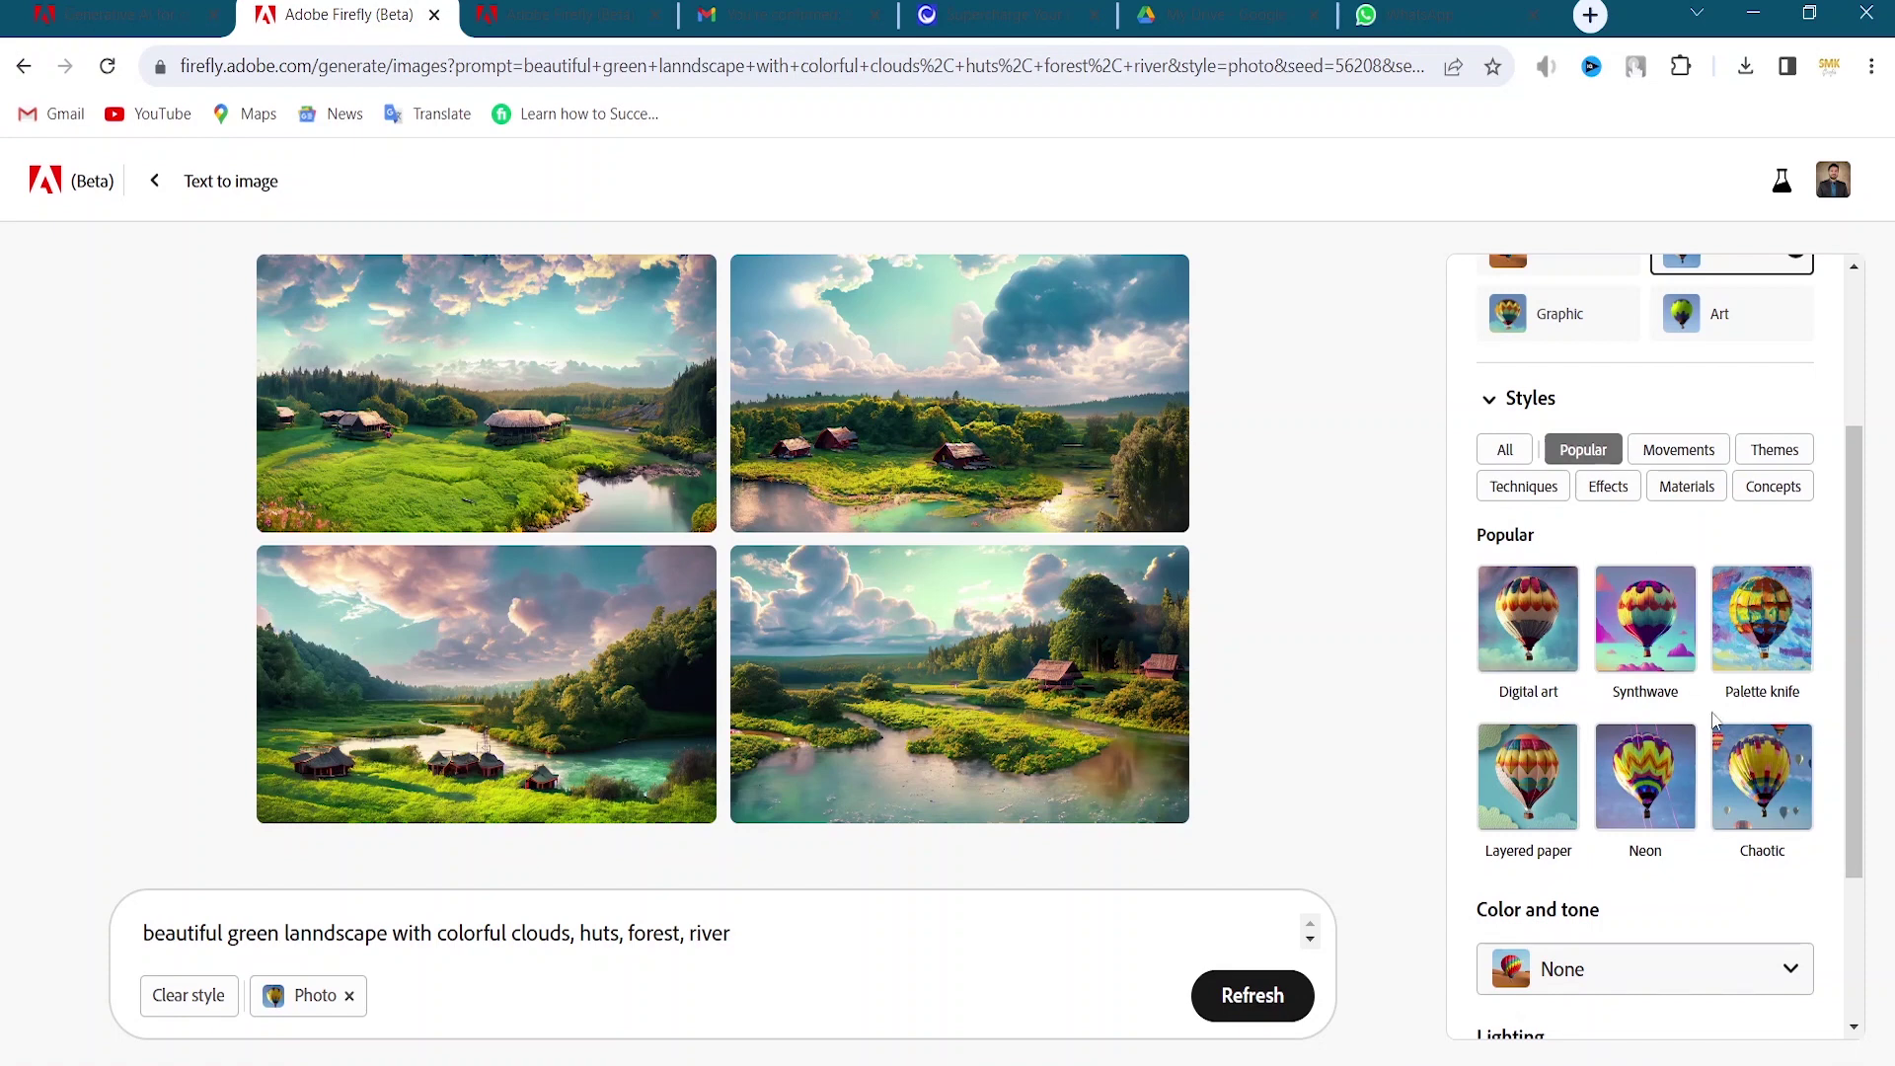
Apply the Synthwave style in addition to the Photo content type and generate a new set of landscape images
left_click(1620, 623)
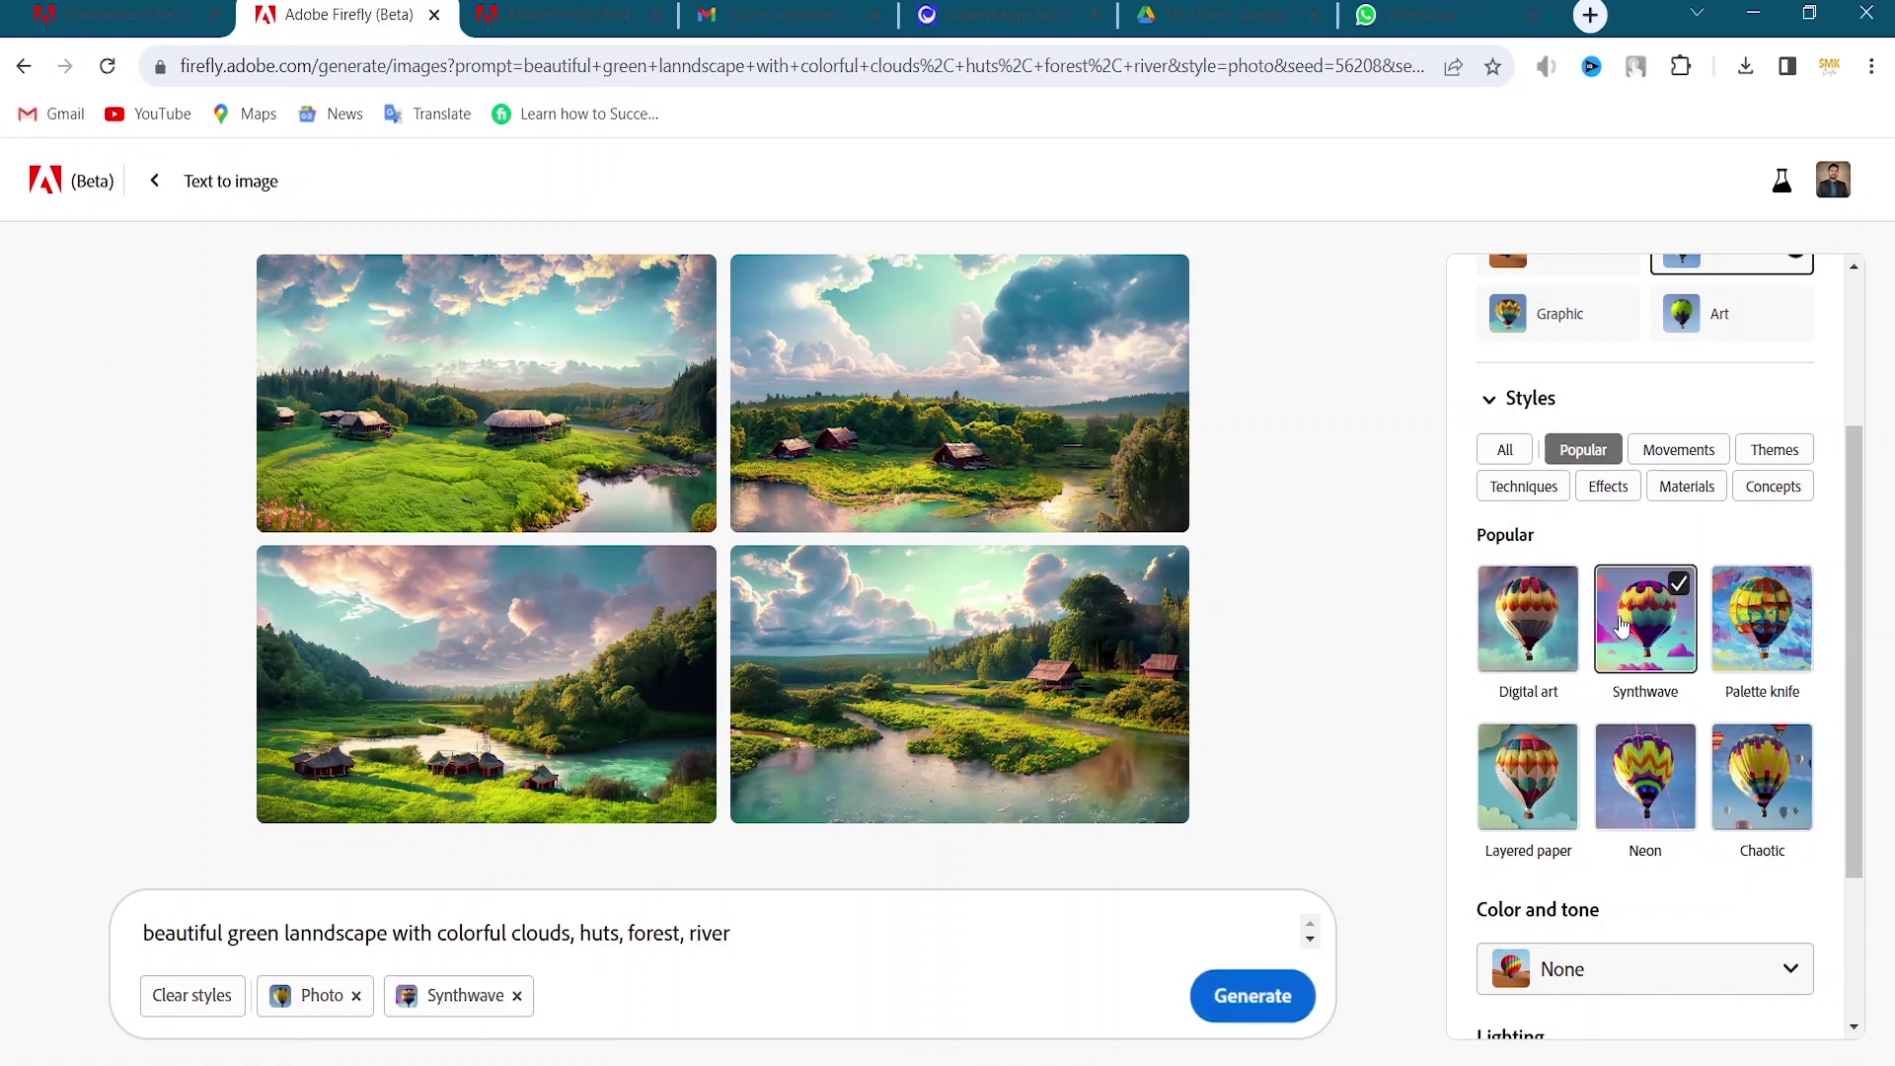
scroll(1620, 623, "down", 2)
left_click(1268, 997)
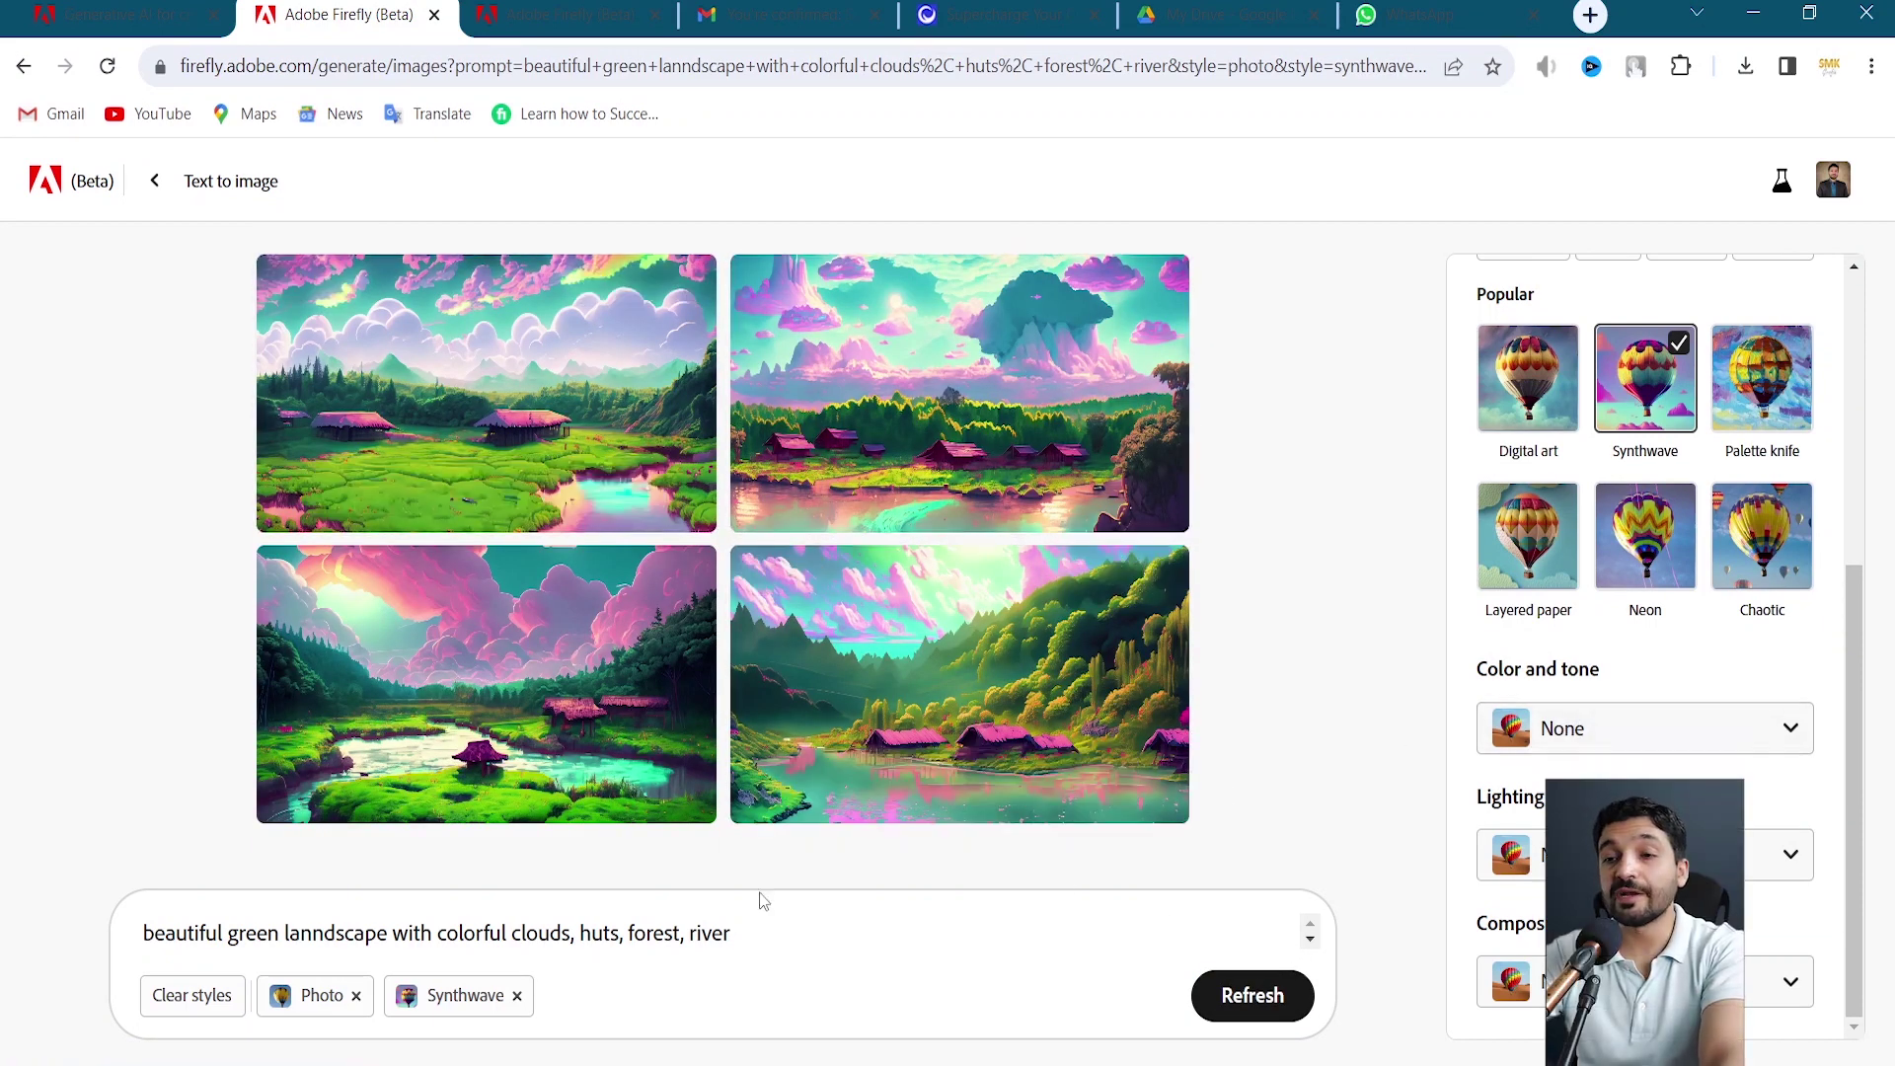
Extend the end of the prompt with ", lightening, fireflies"
left_click(811, 919)
type(",")
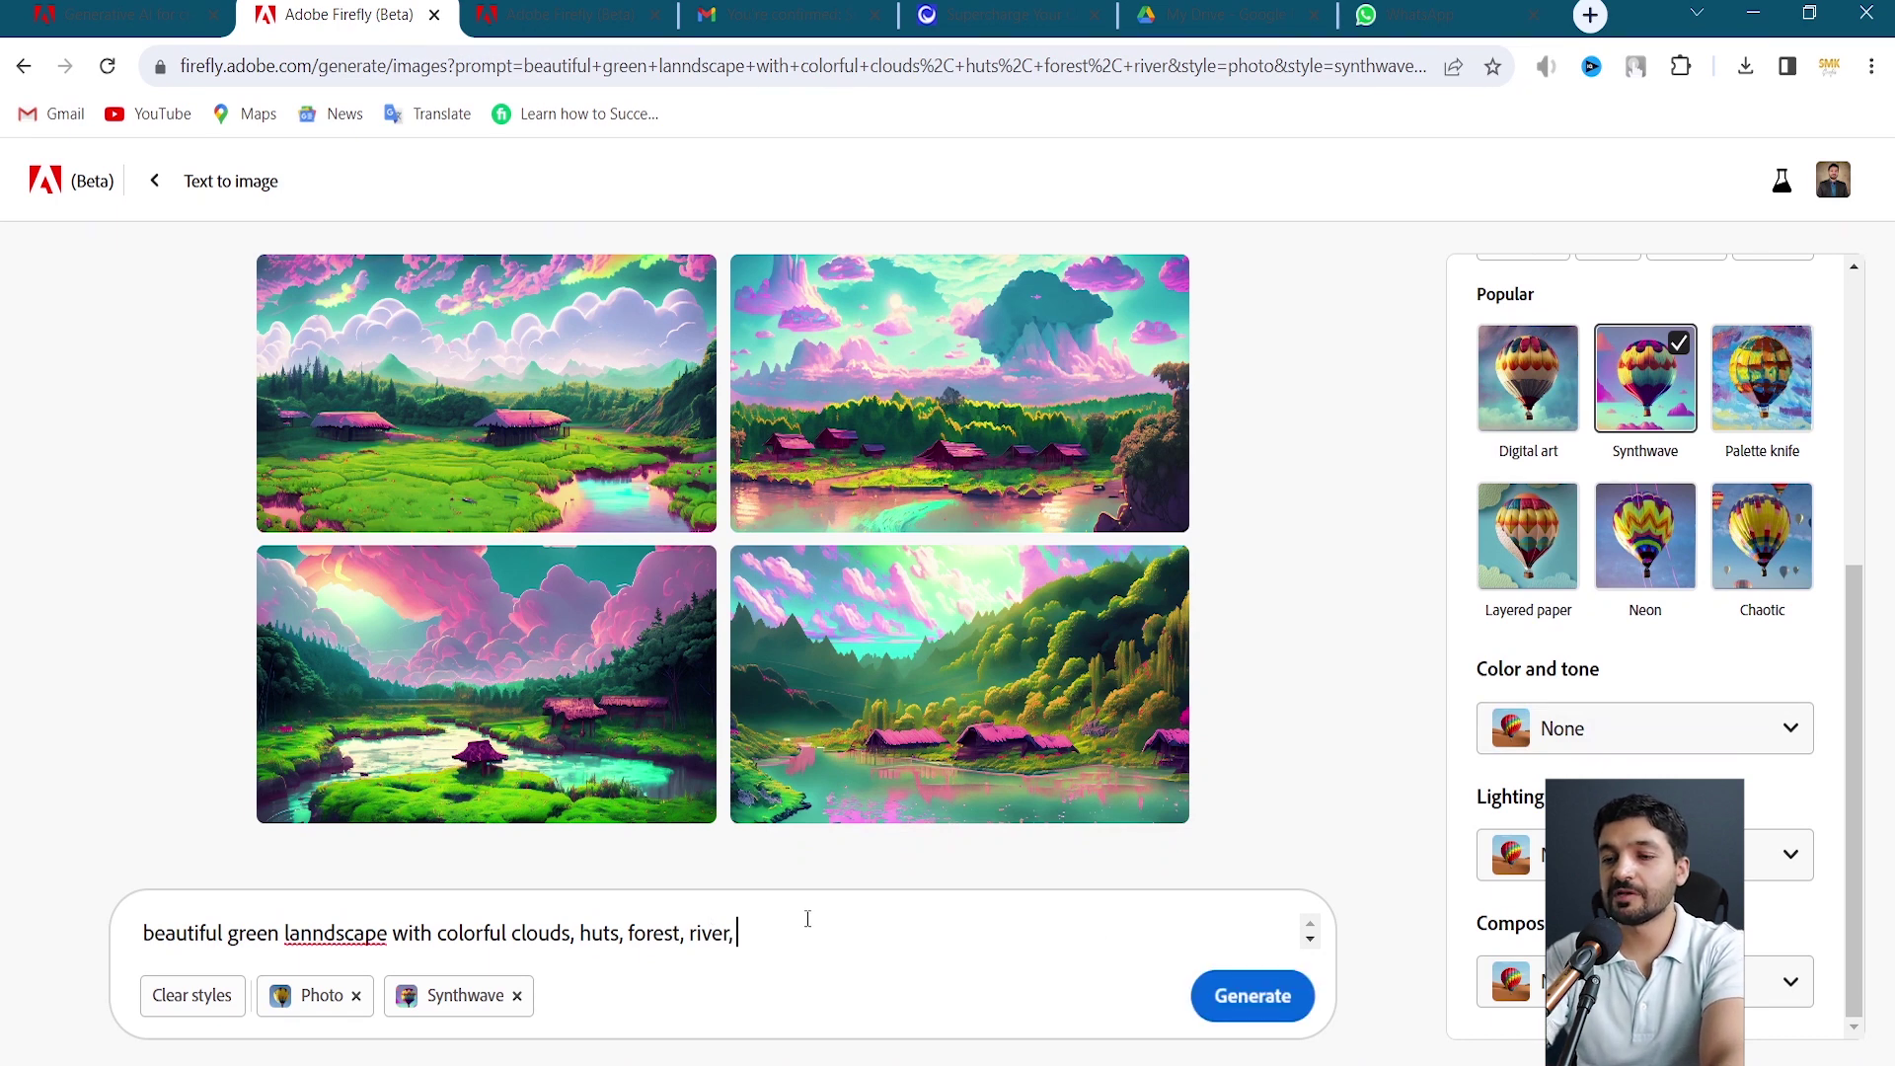
type(" lightening")
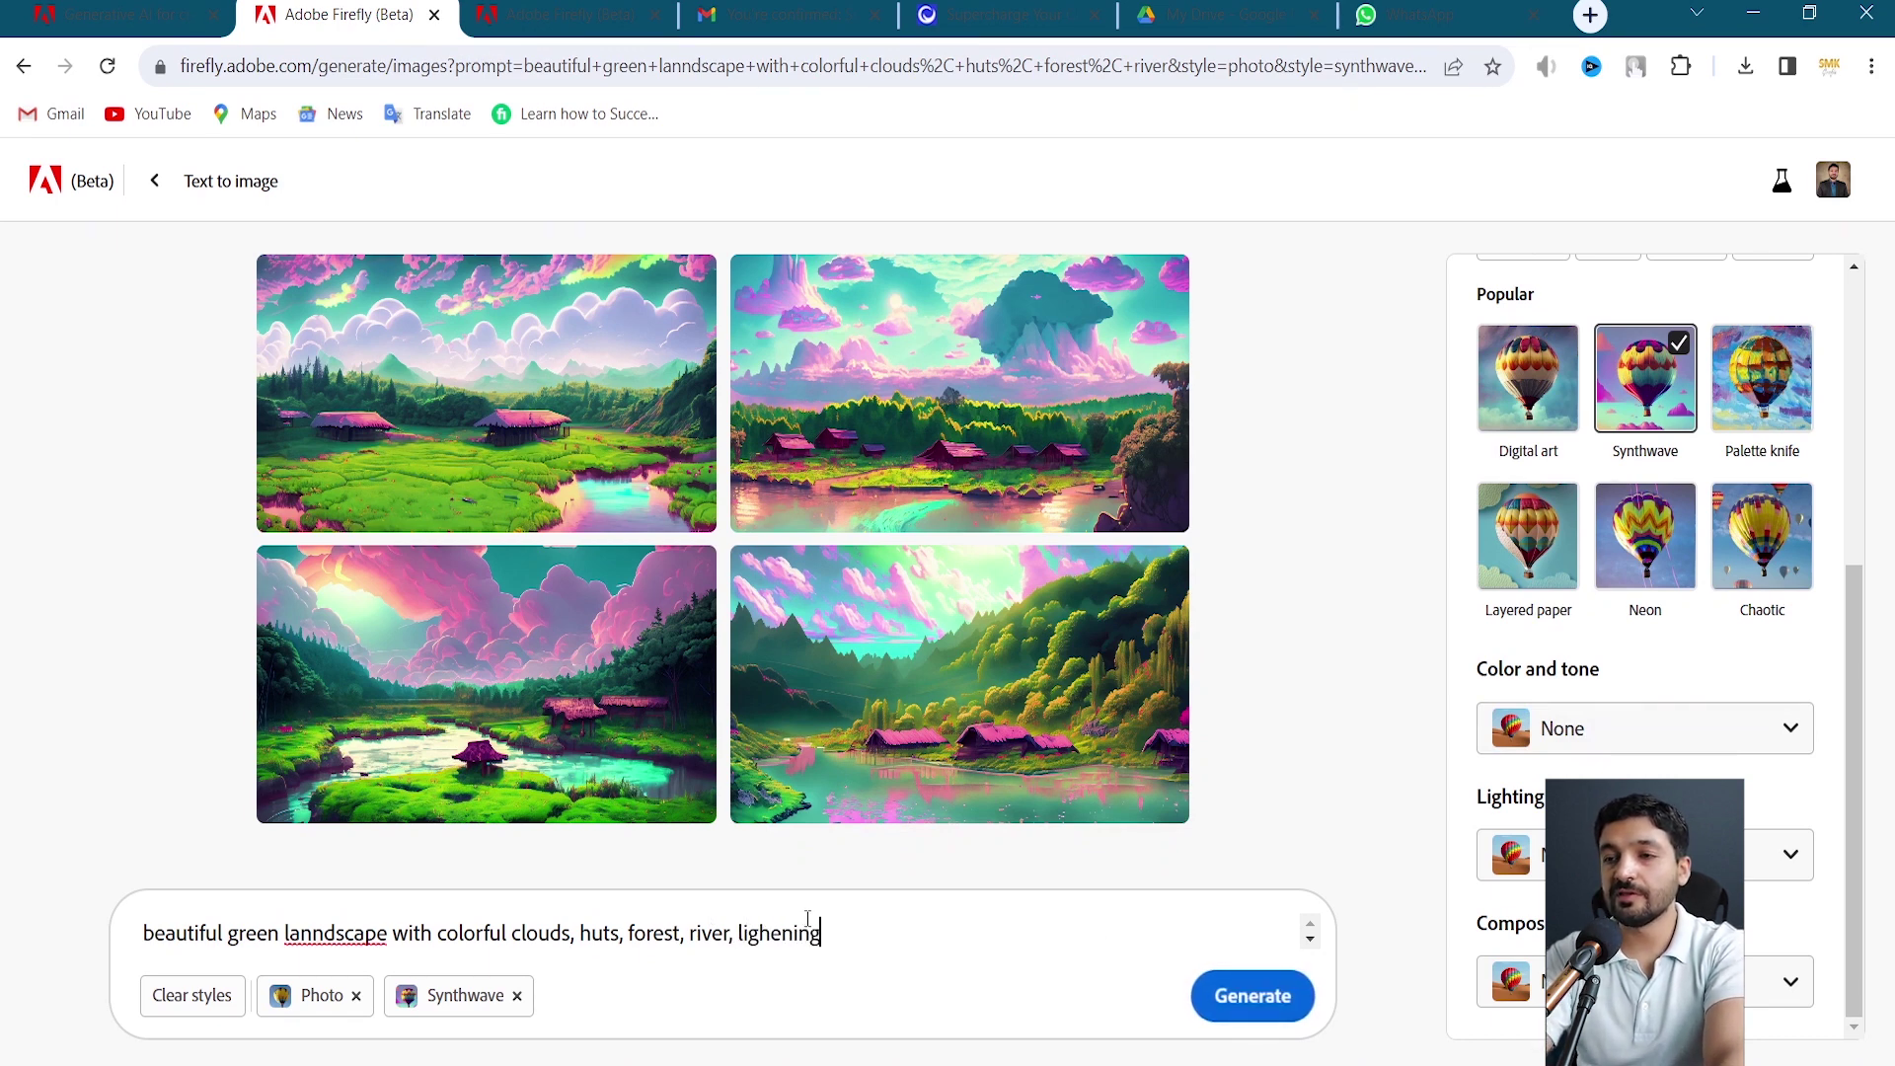
key("BackSpace")
key("BackSpace")
key("BackSpace")
key("BackSpace")
key("BackSpace")
type("tening,")
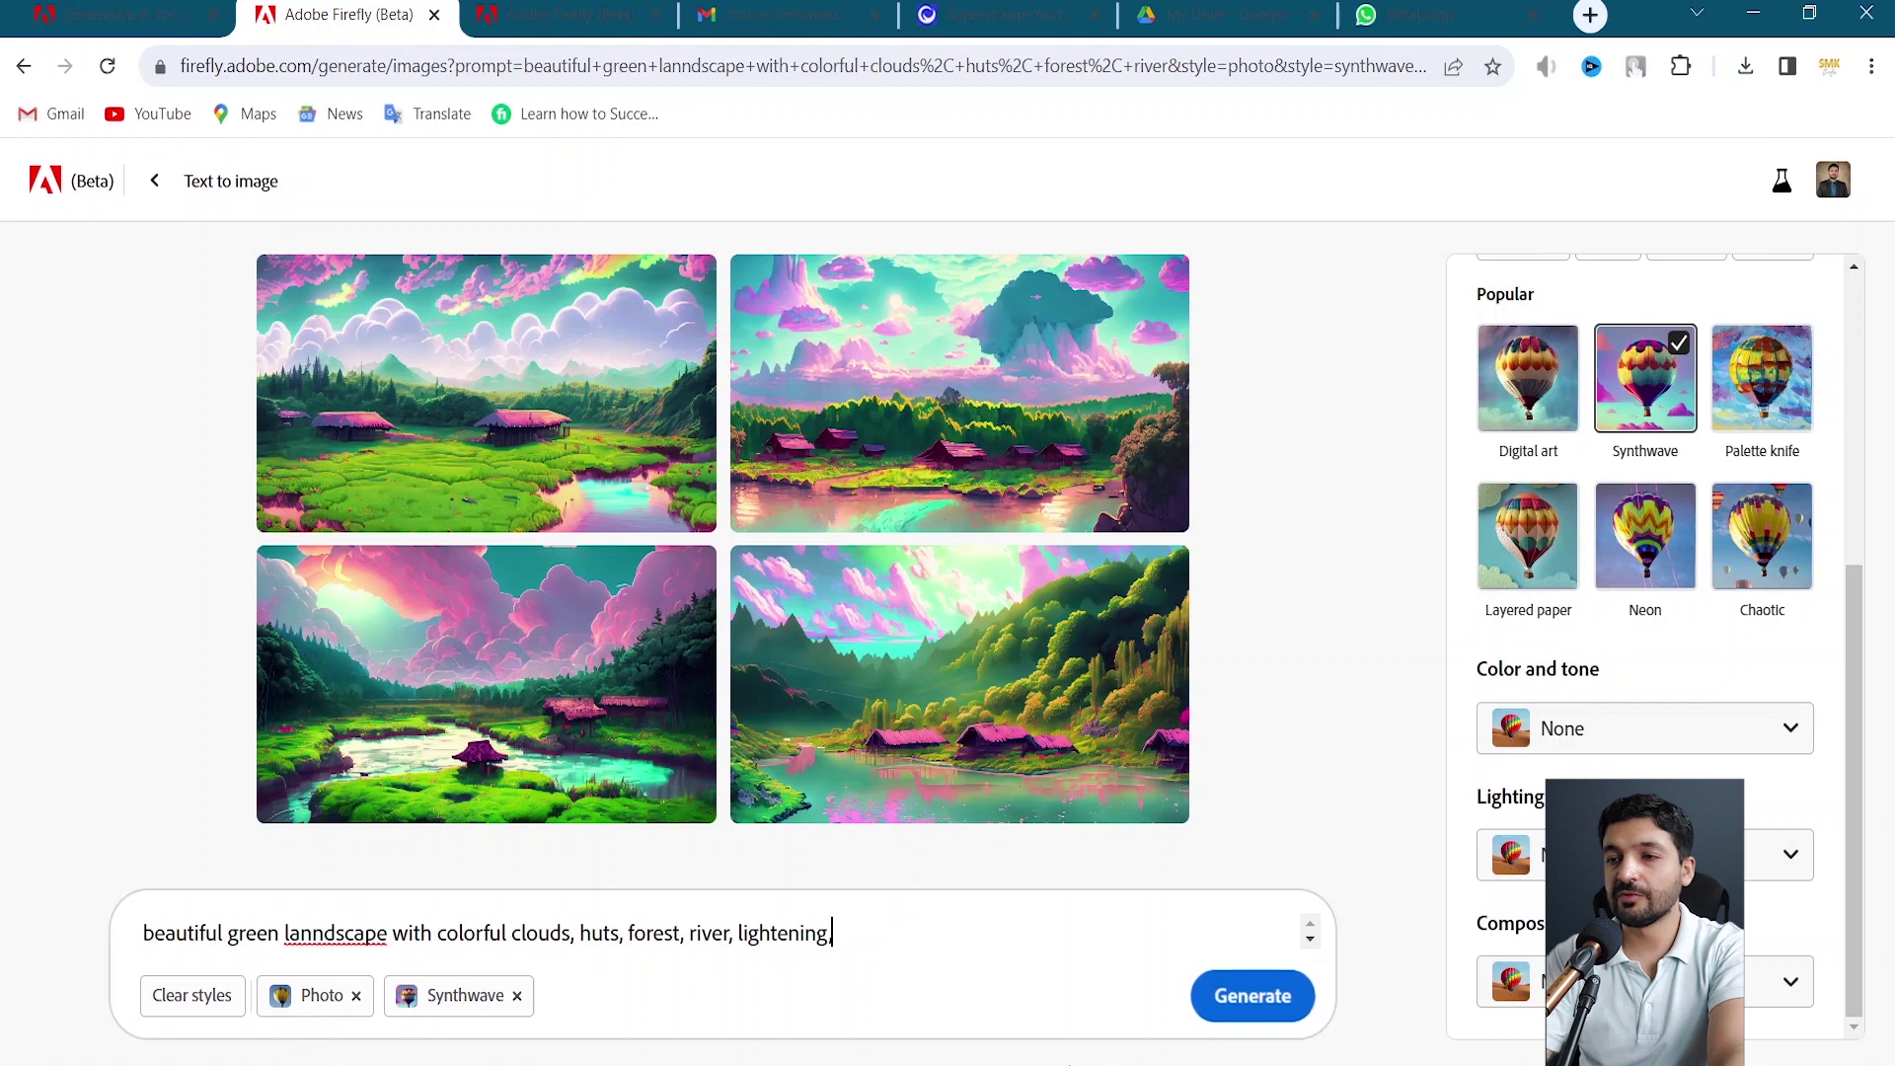
type(" fireflies")
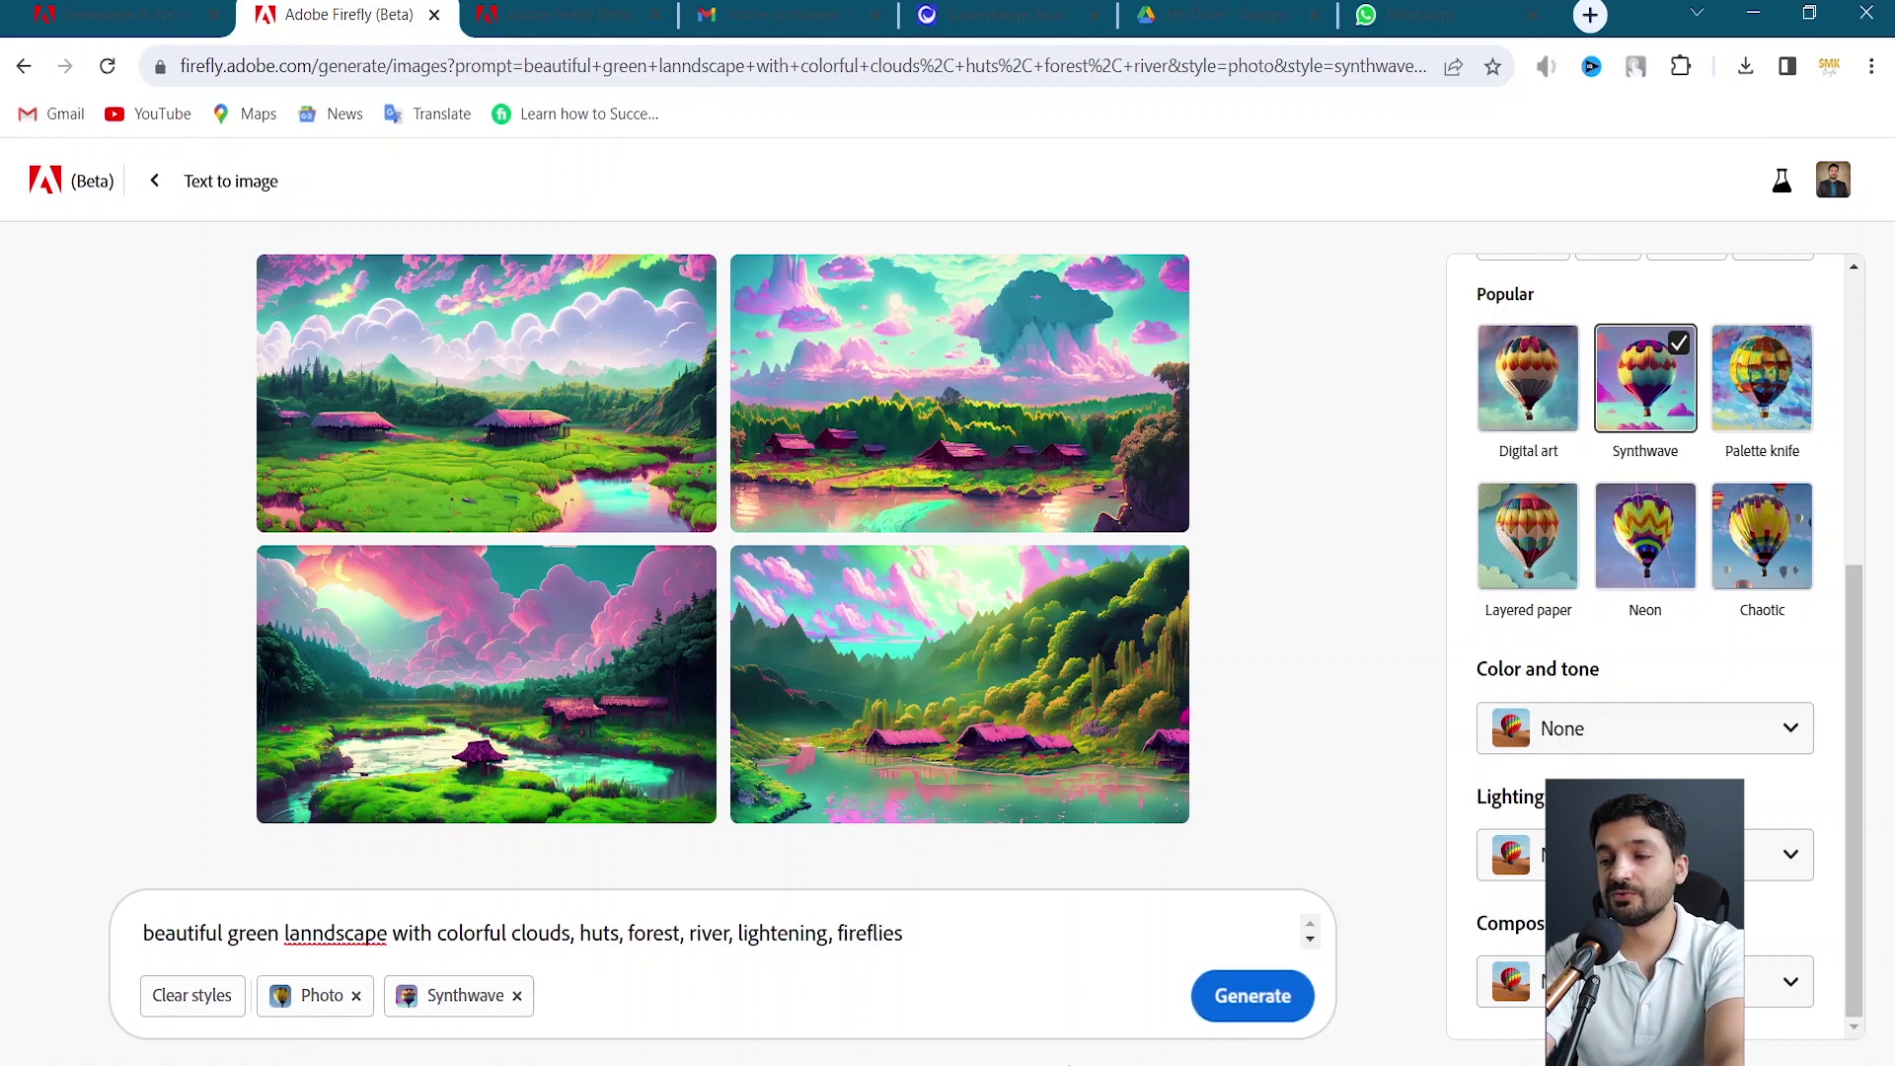
Generate images from the extended prompt and preview the fourth result enlarged, closing the preview when done
left_click(1245, 997)
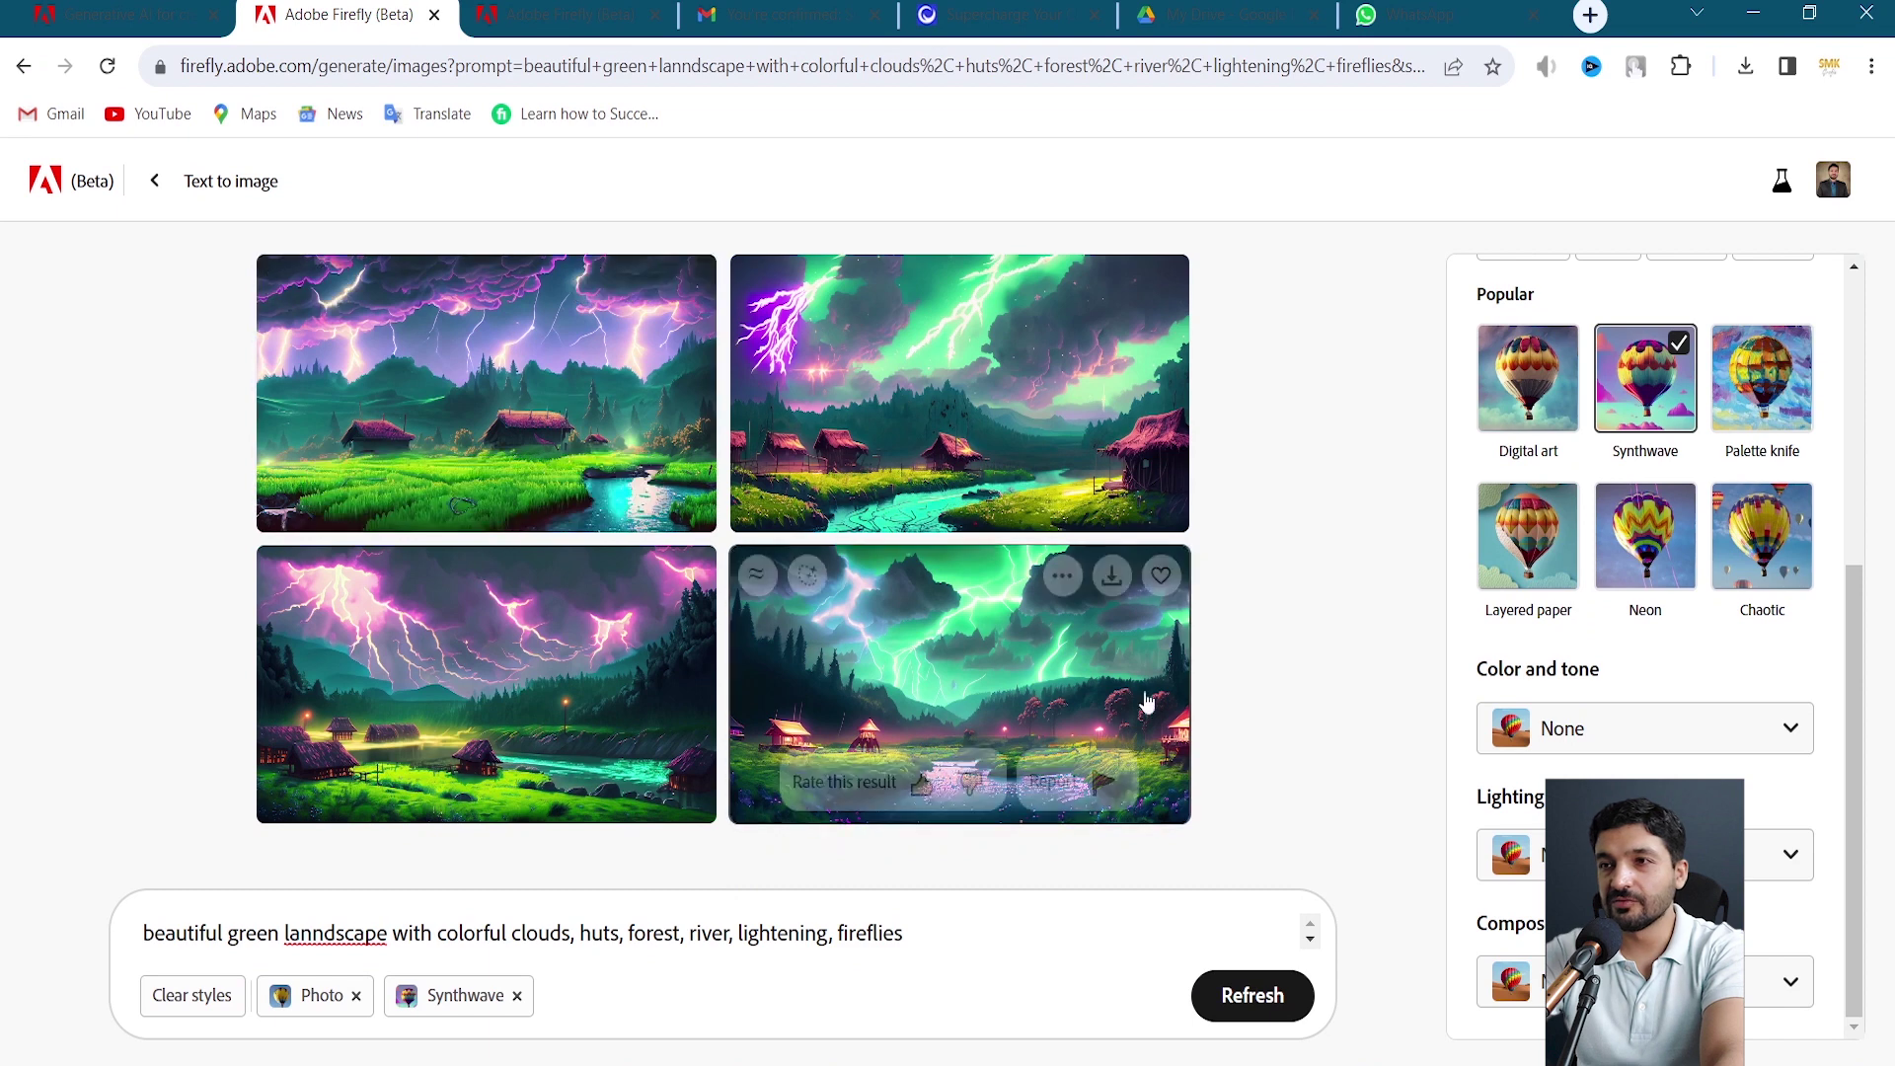
left_click(935, 681)
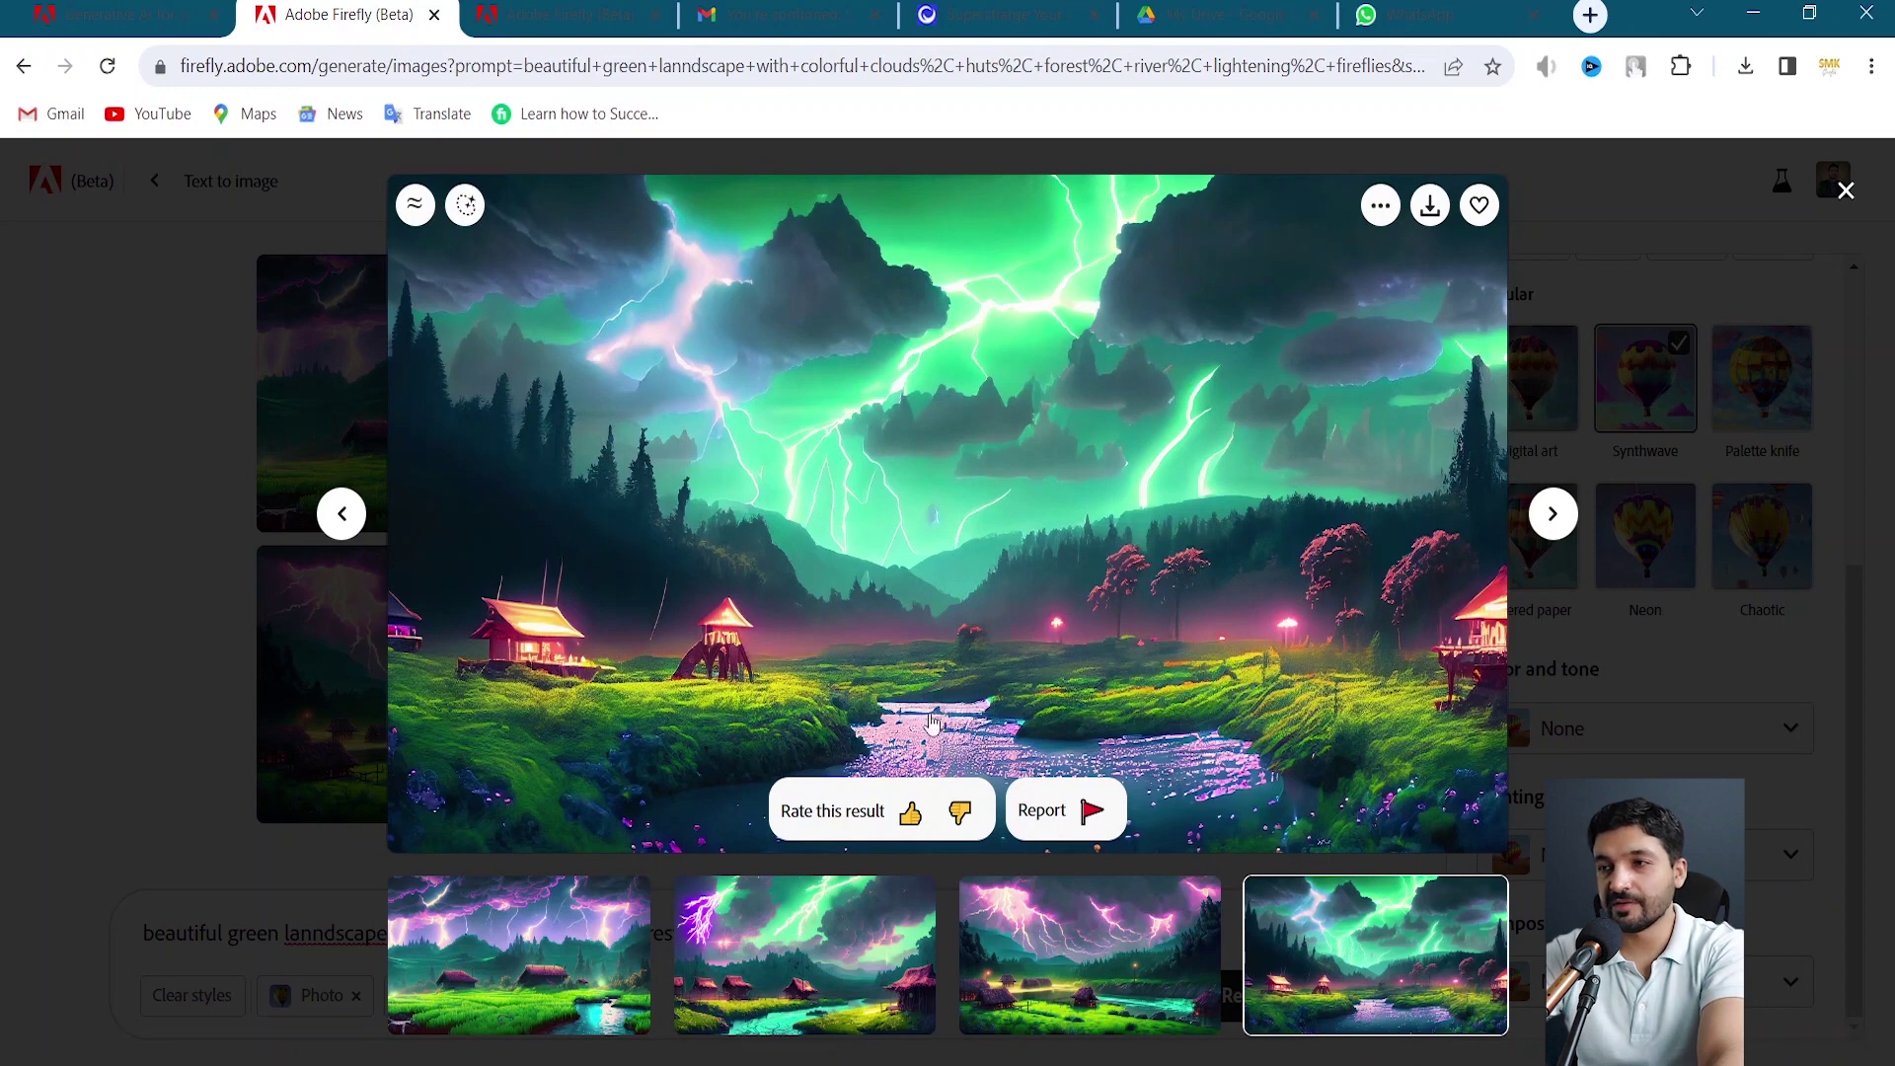
left_click(1845, 193)
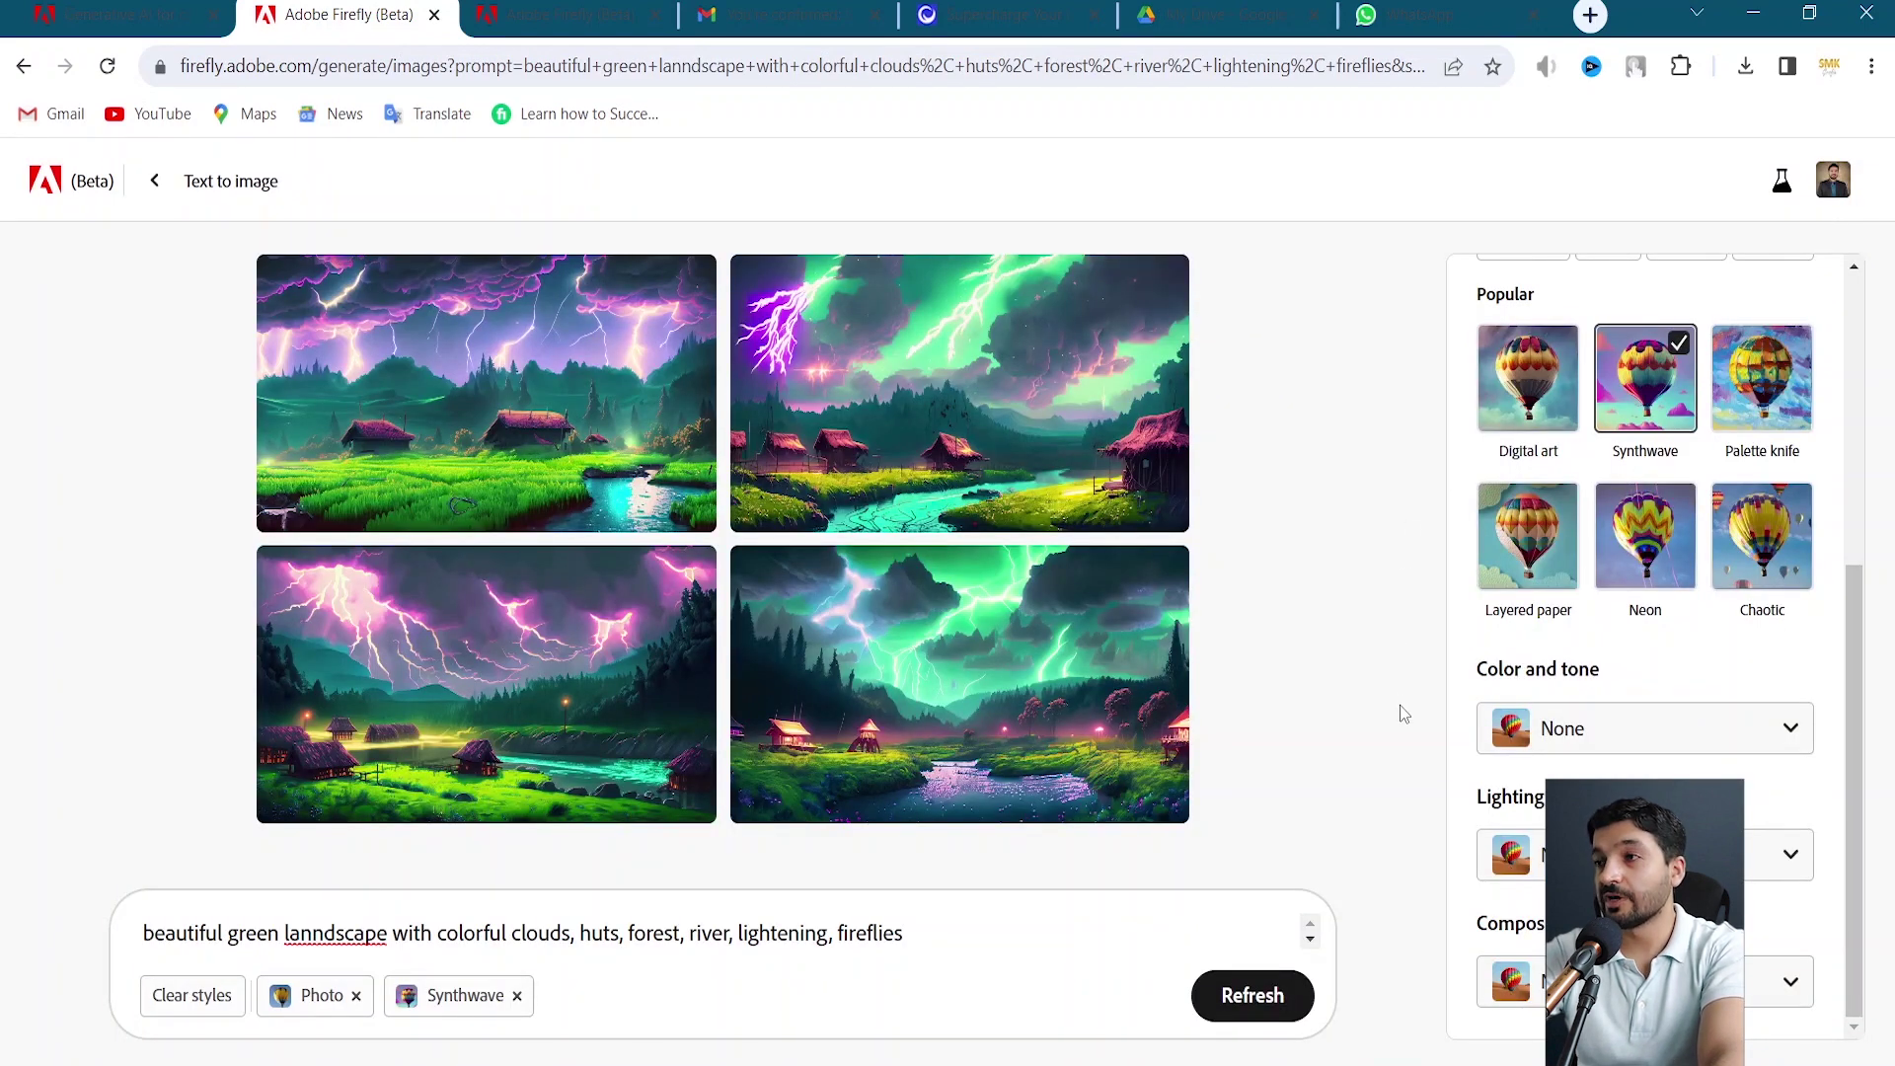
Add the Neon style from the popular styles and generate the images again
scroll(1453, 728, "up", 5)
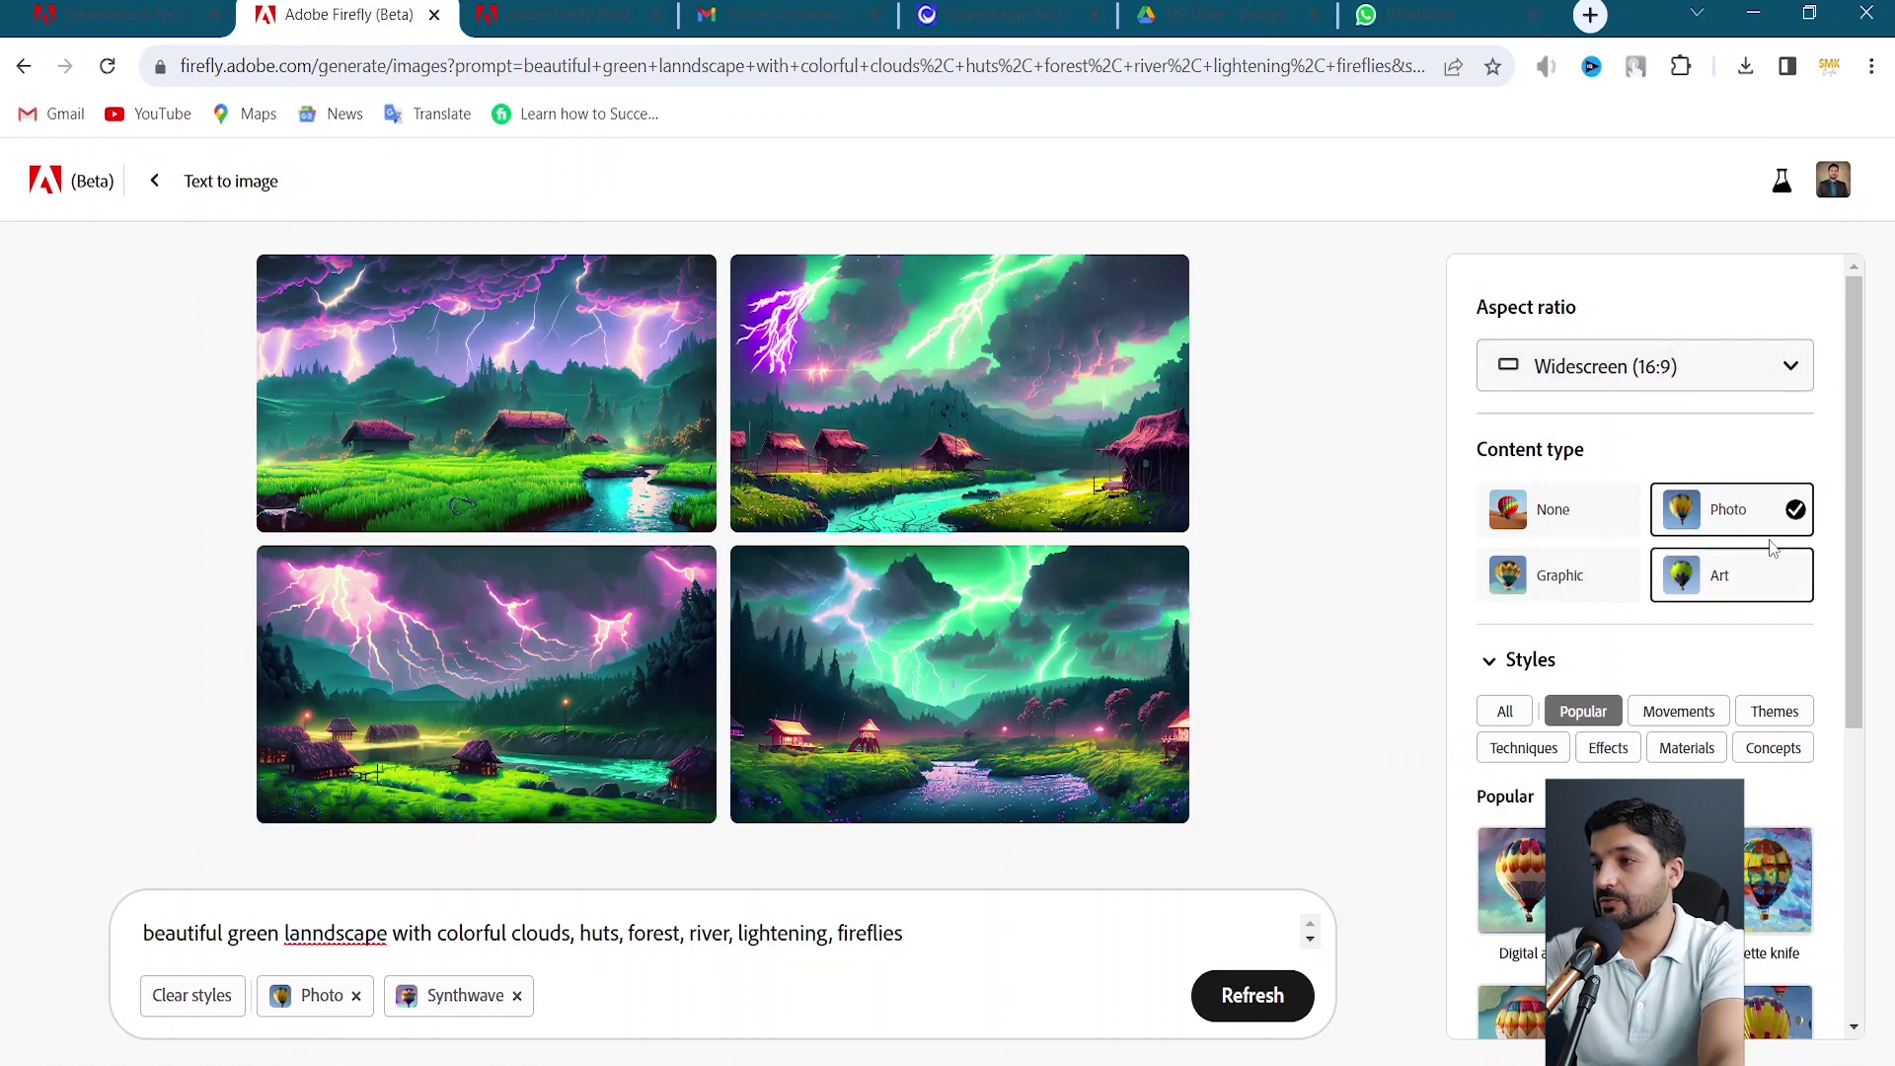
scroll(1757, 513, "down", 1)
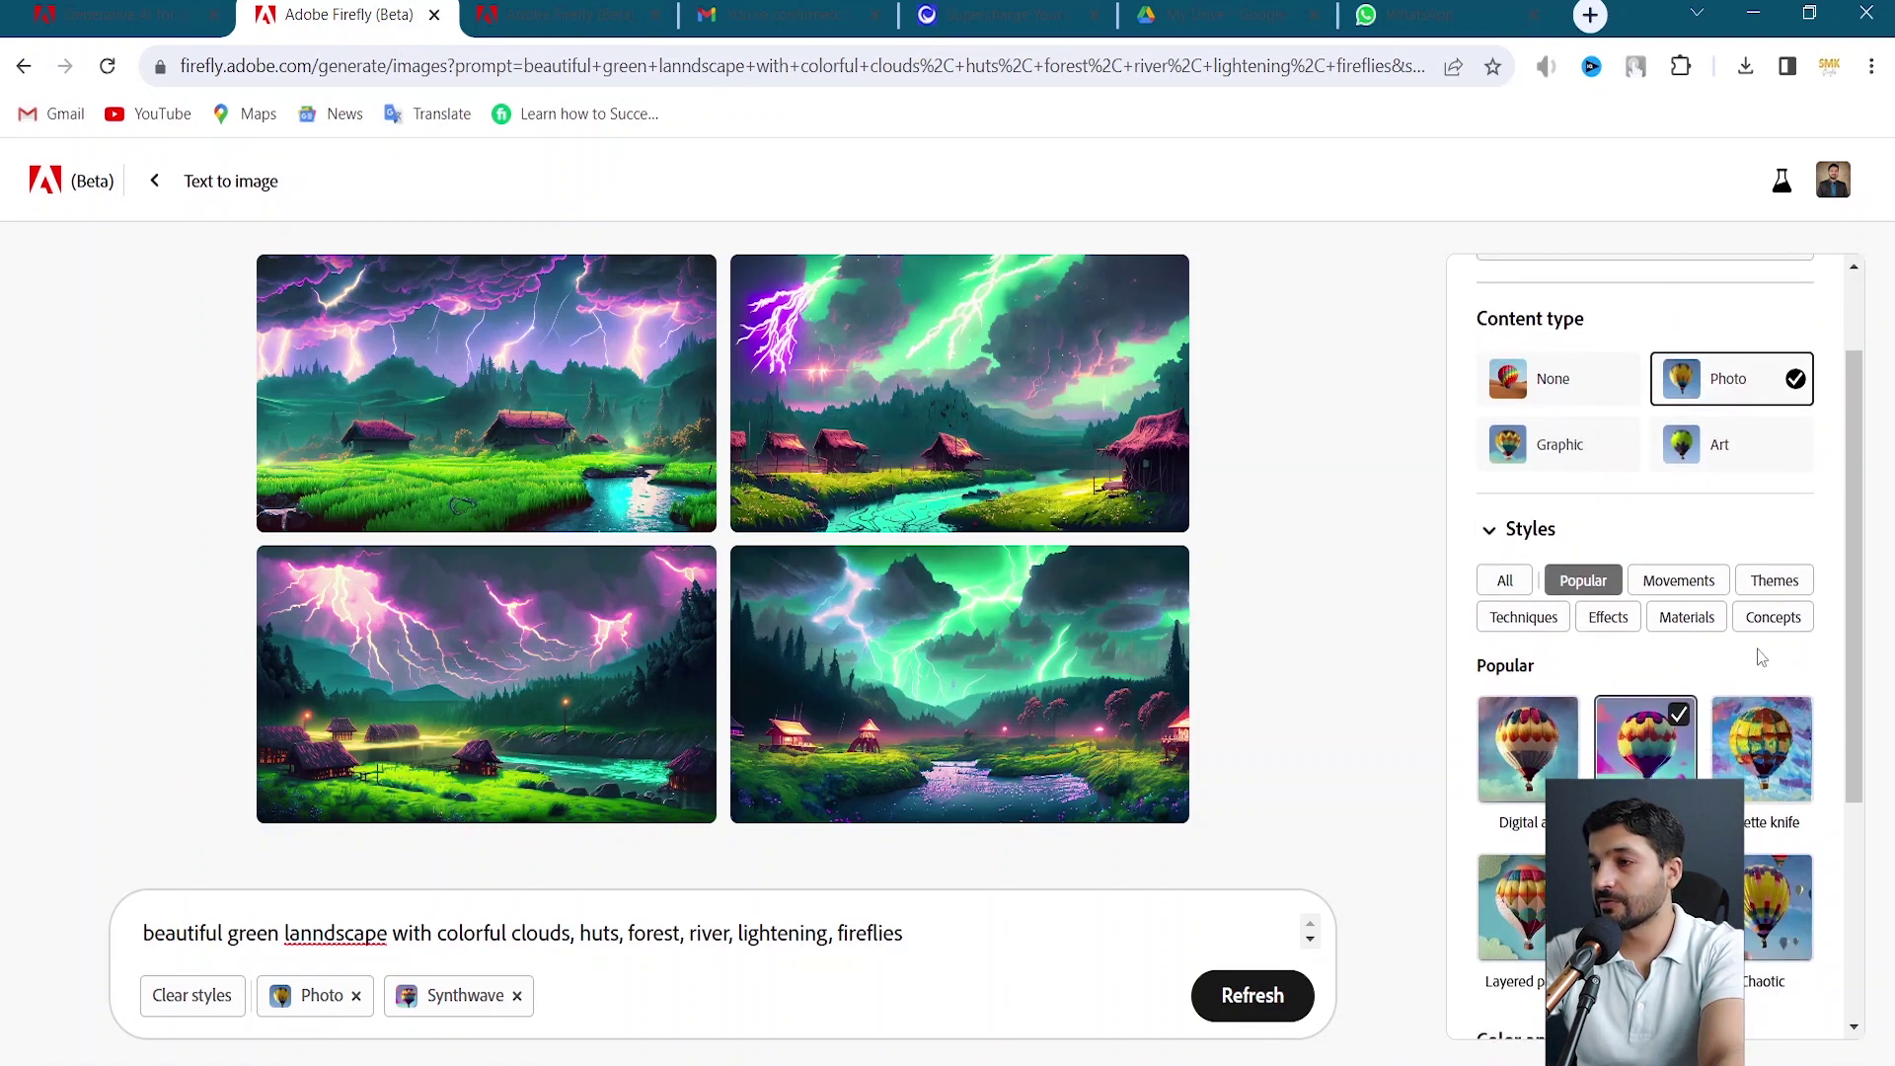
scroll(1527, 822, "down", 2)
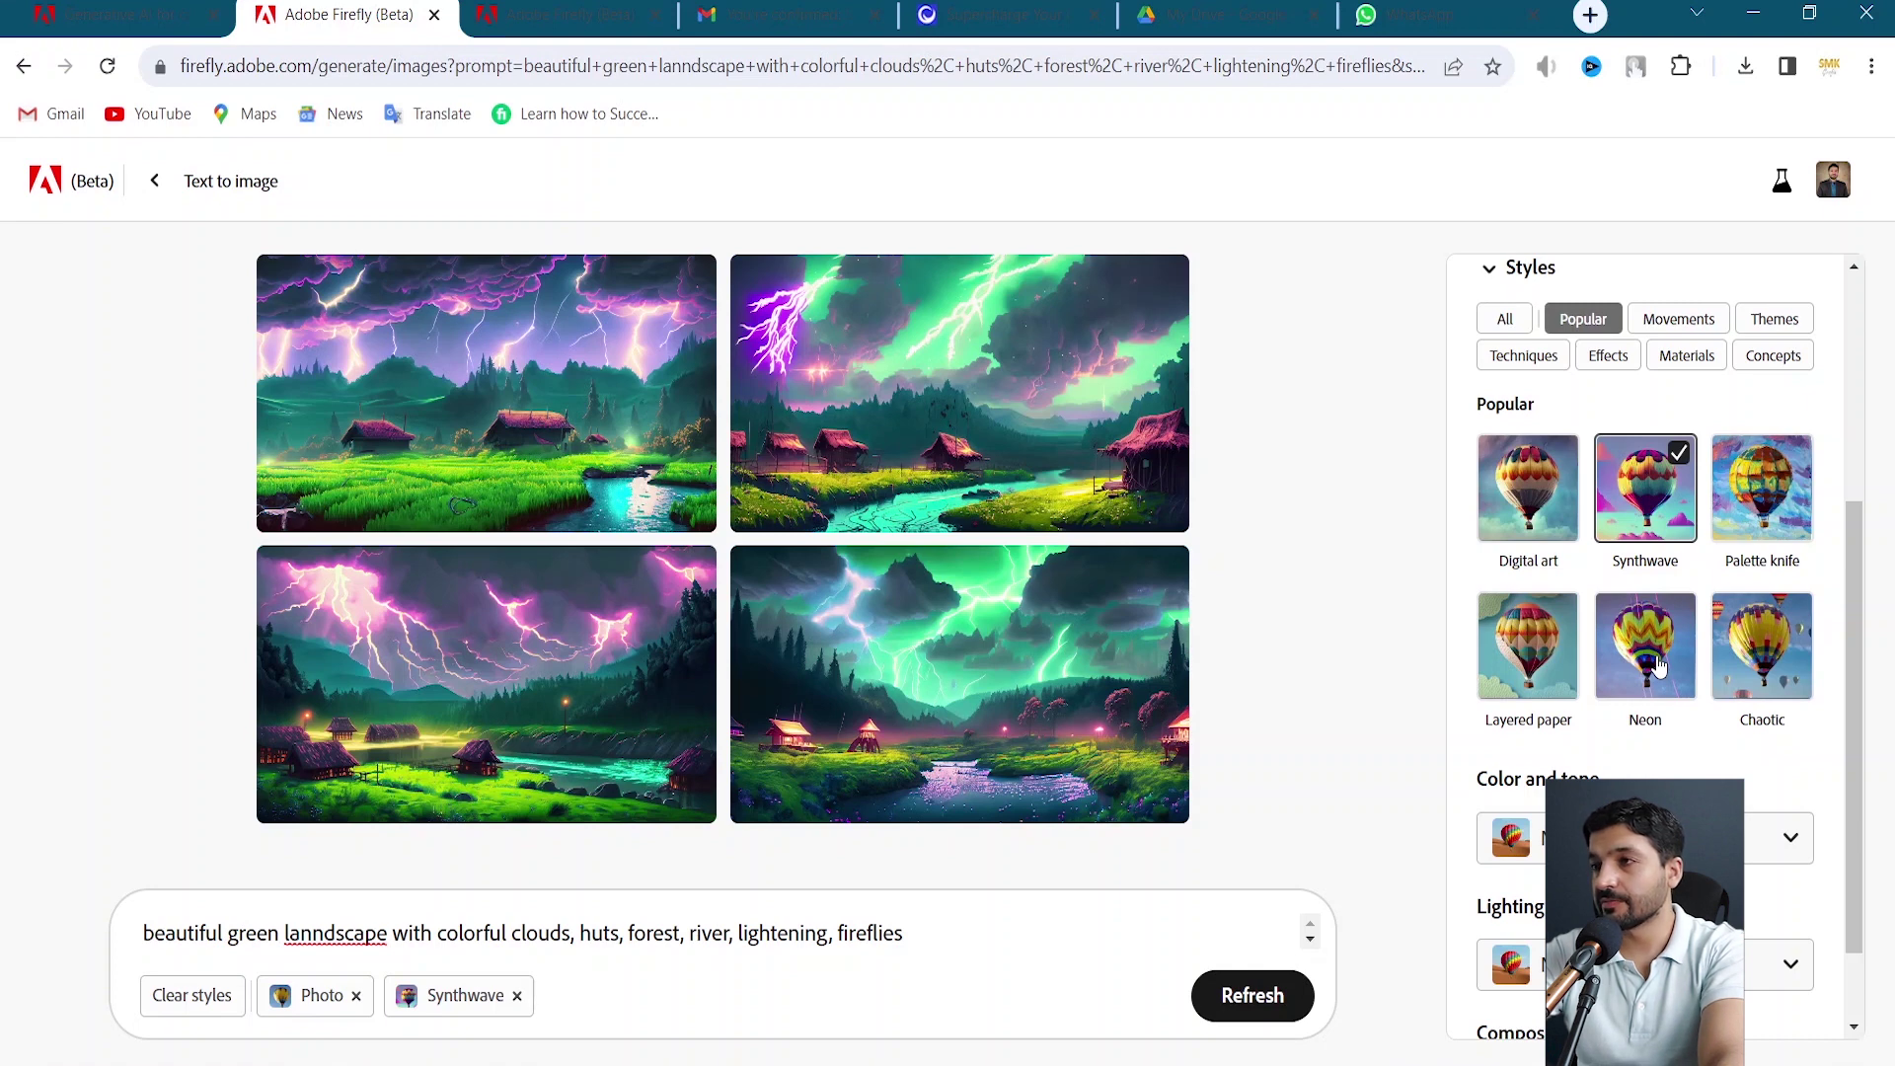
left_click(1659, 668)
left_click(1248, 1003)
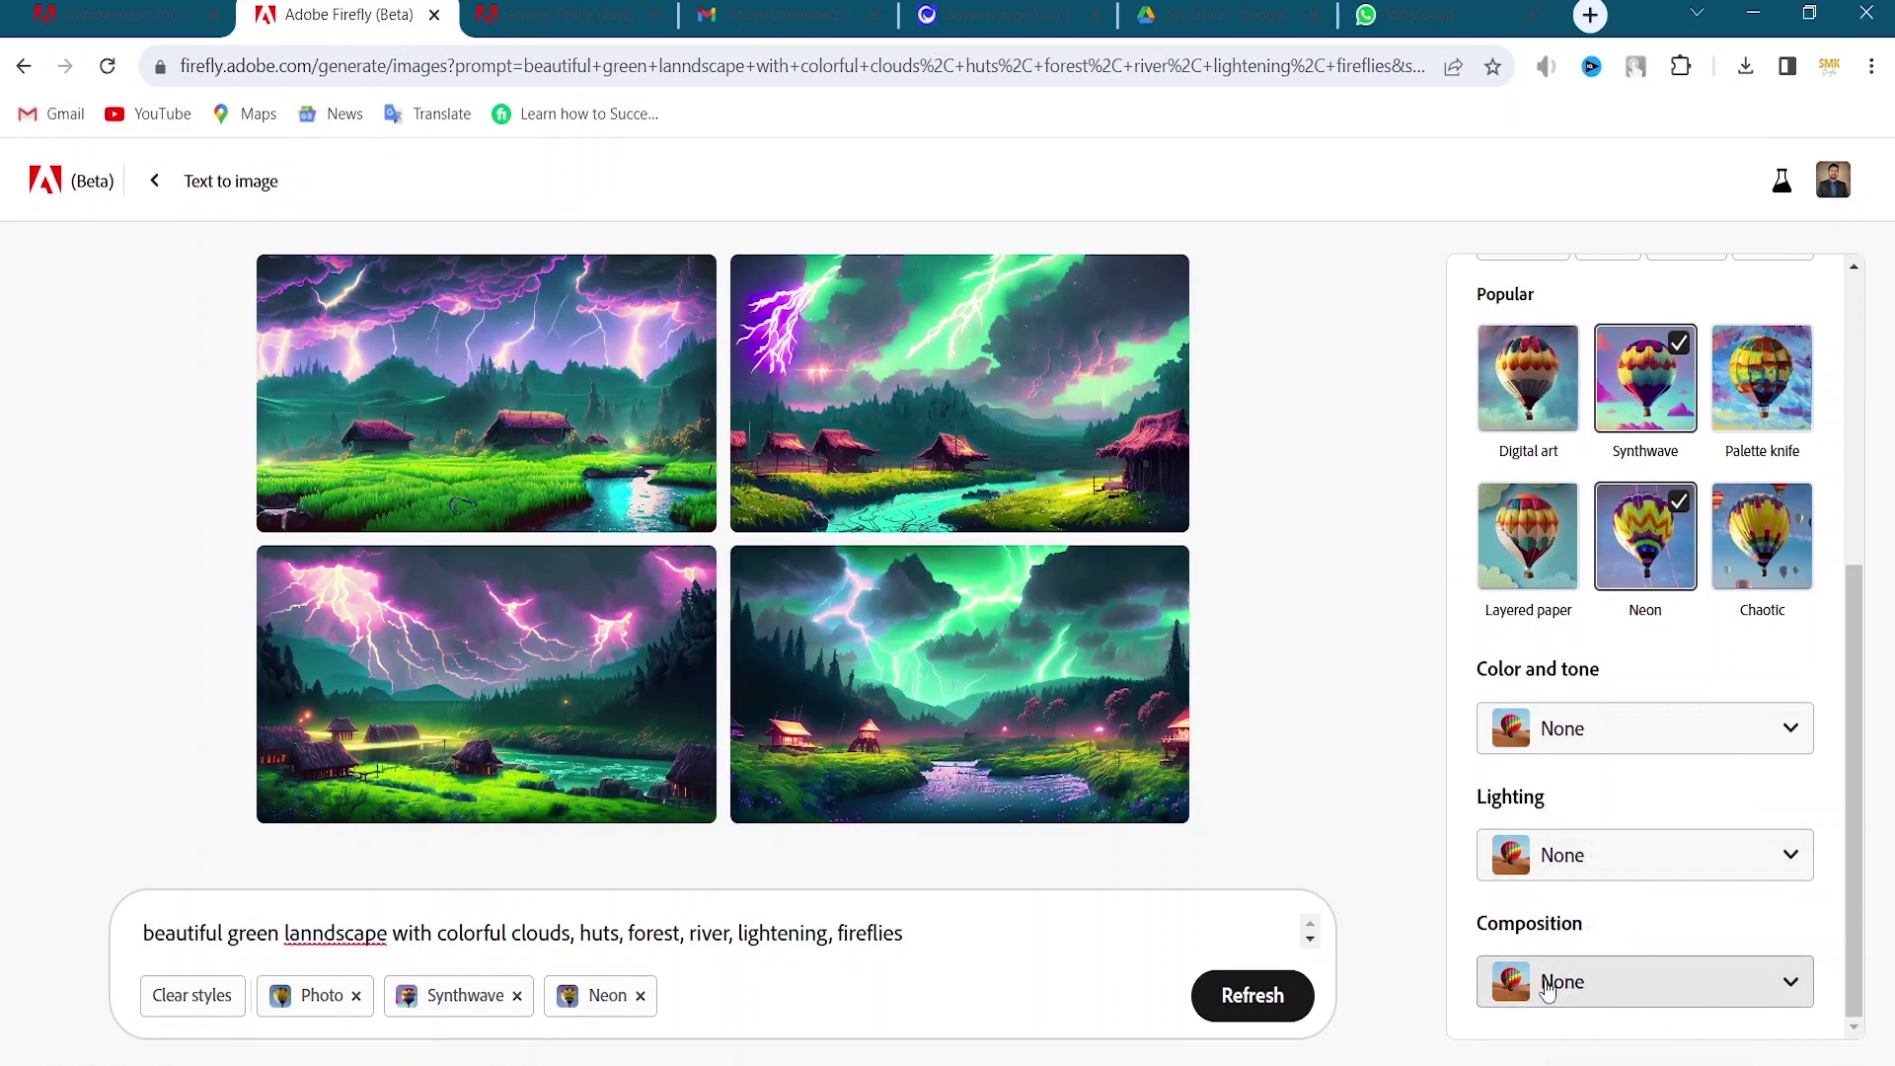
Set the composition to Blurry background and generate the images with it
left_click(1637, 988)
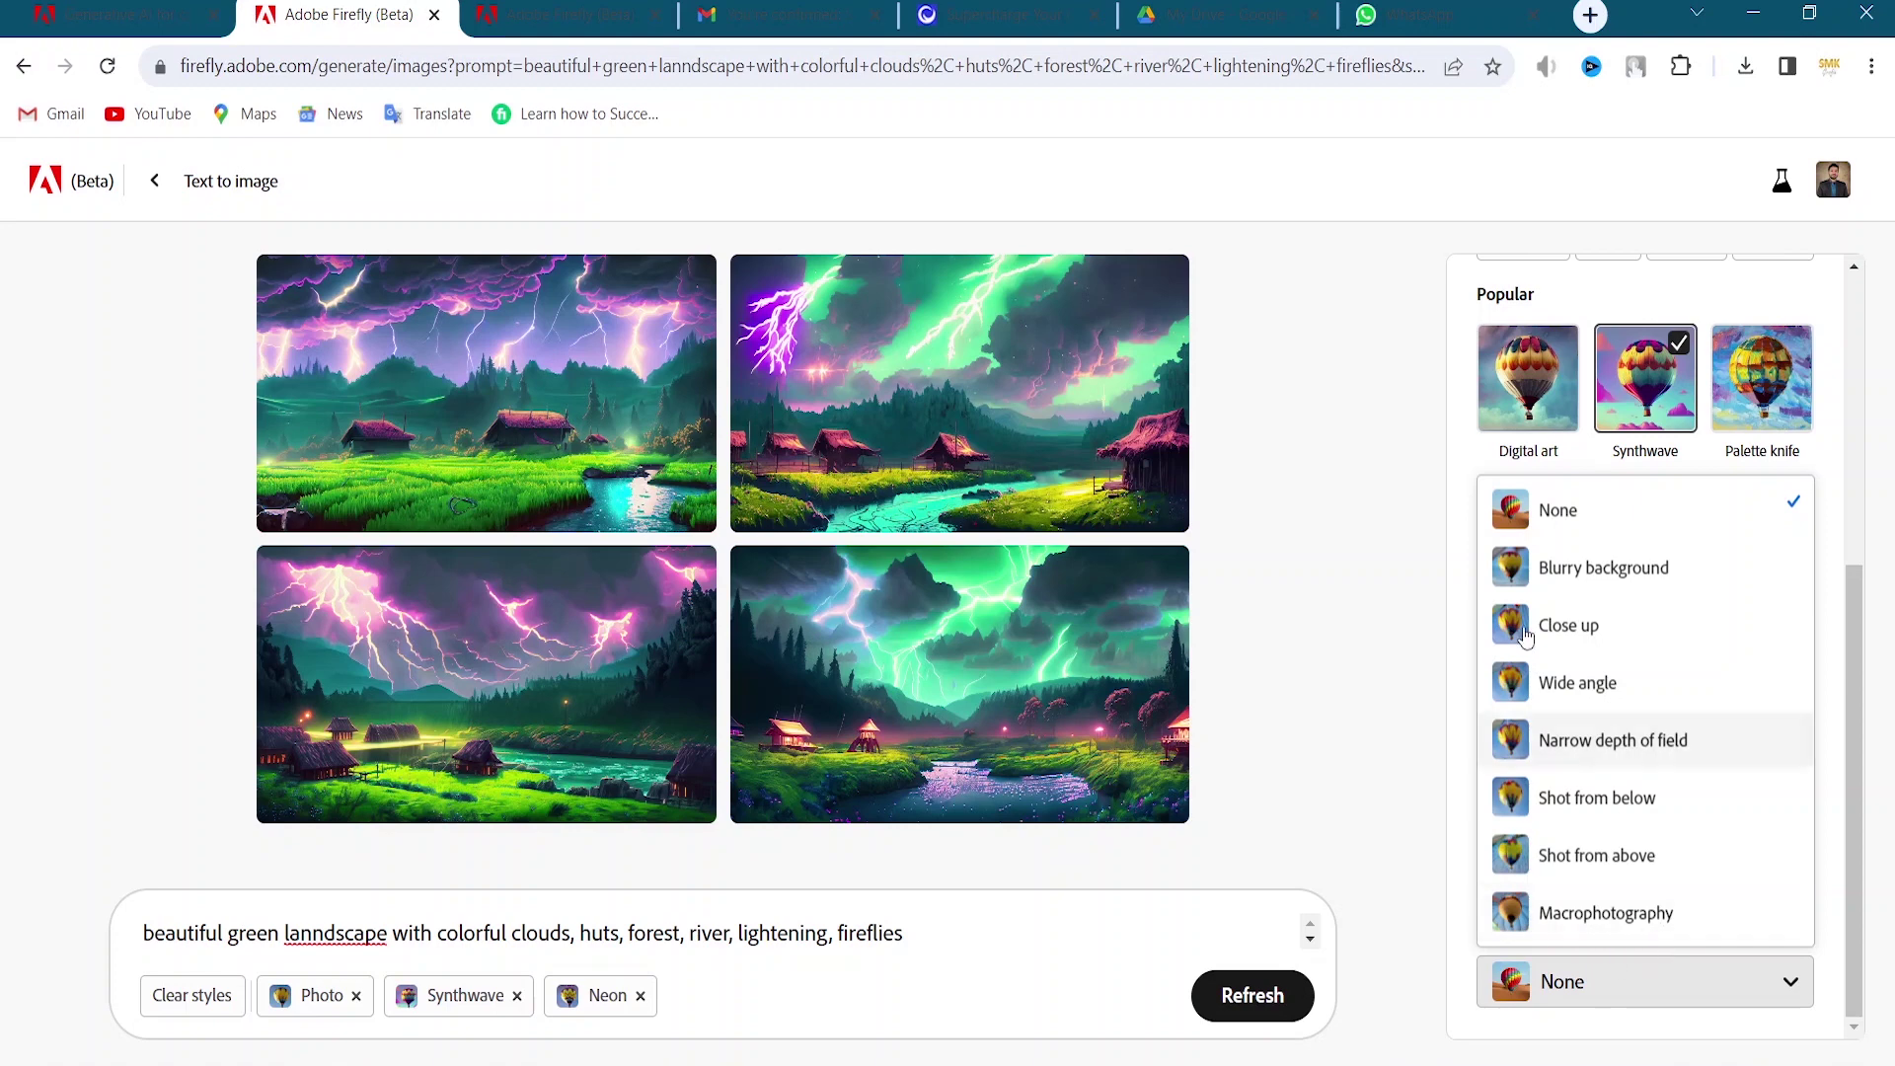
left_click(1561, 578)
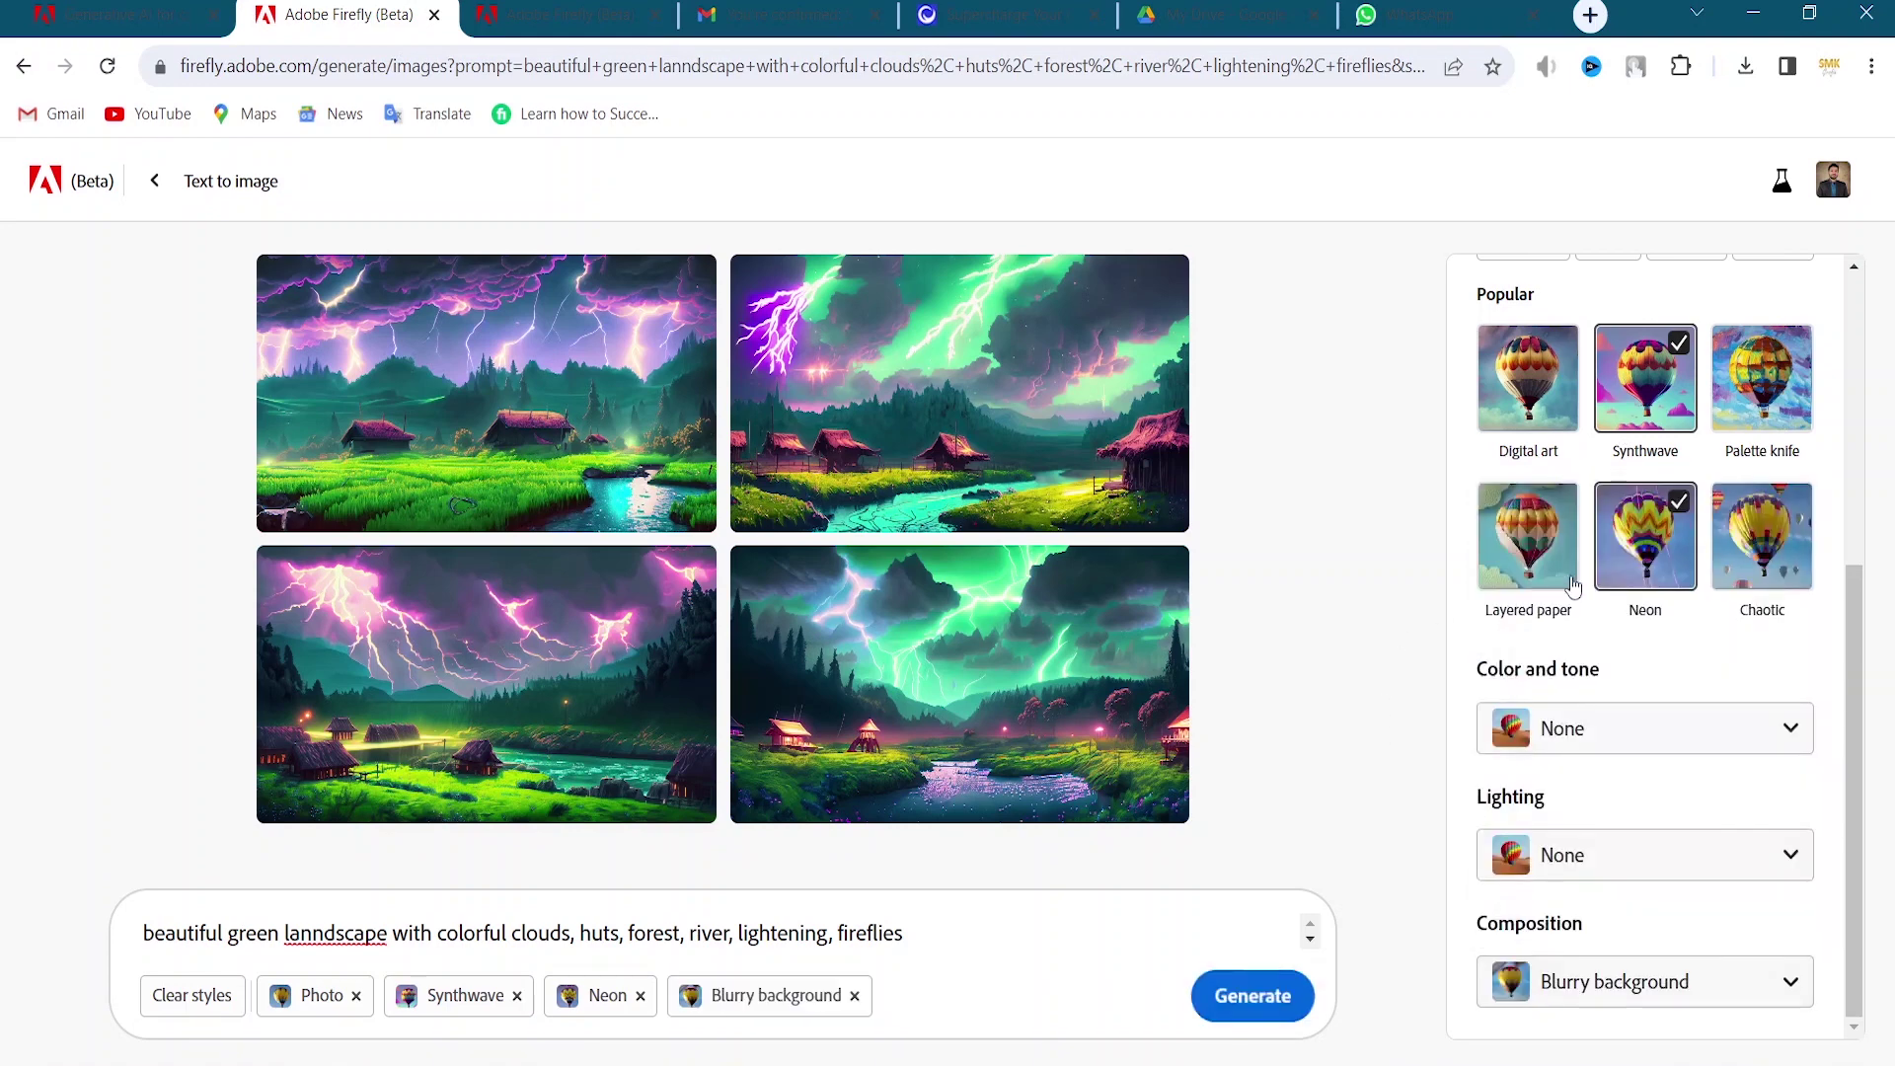
left_click(1267, 1002)
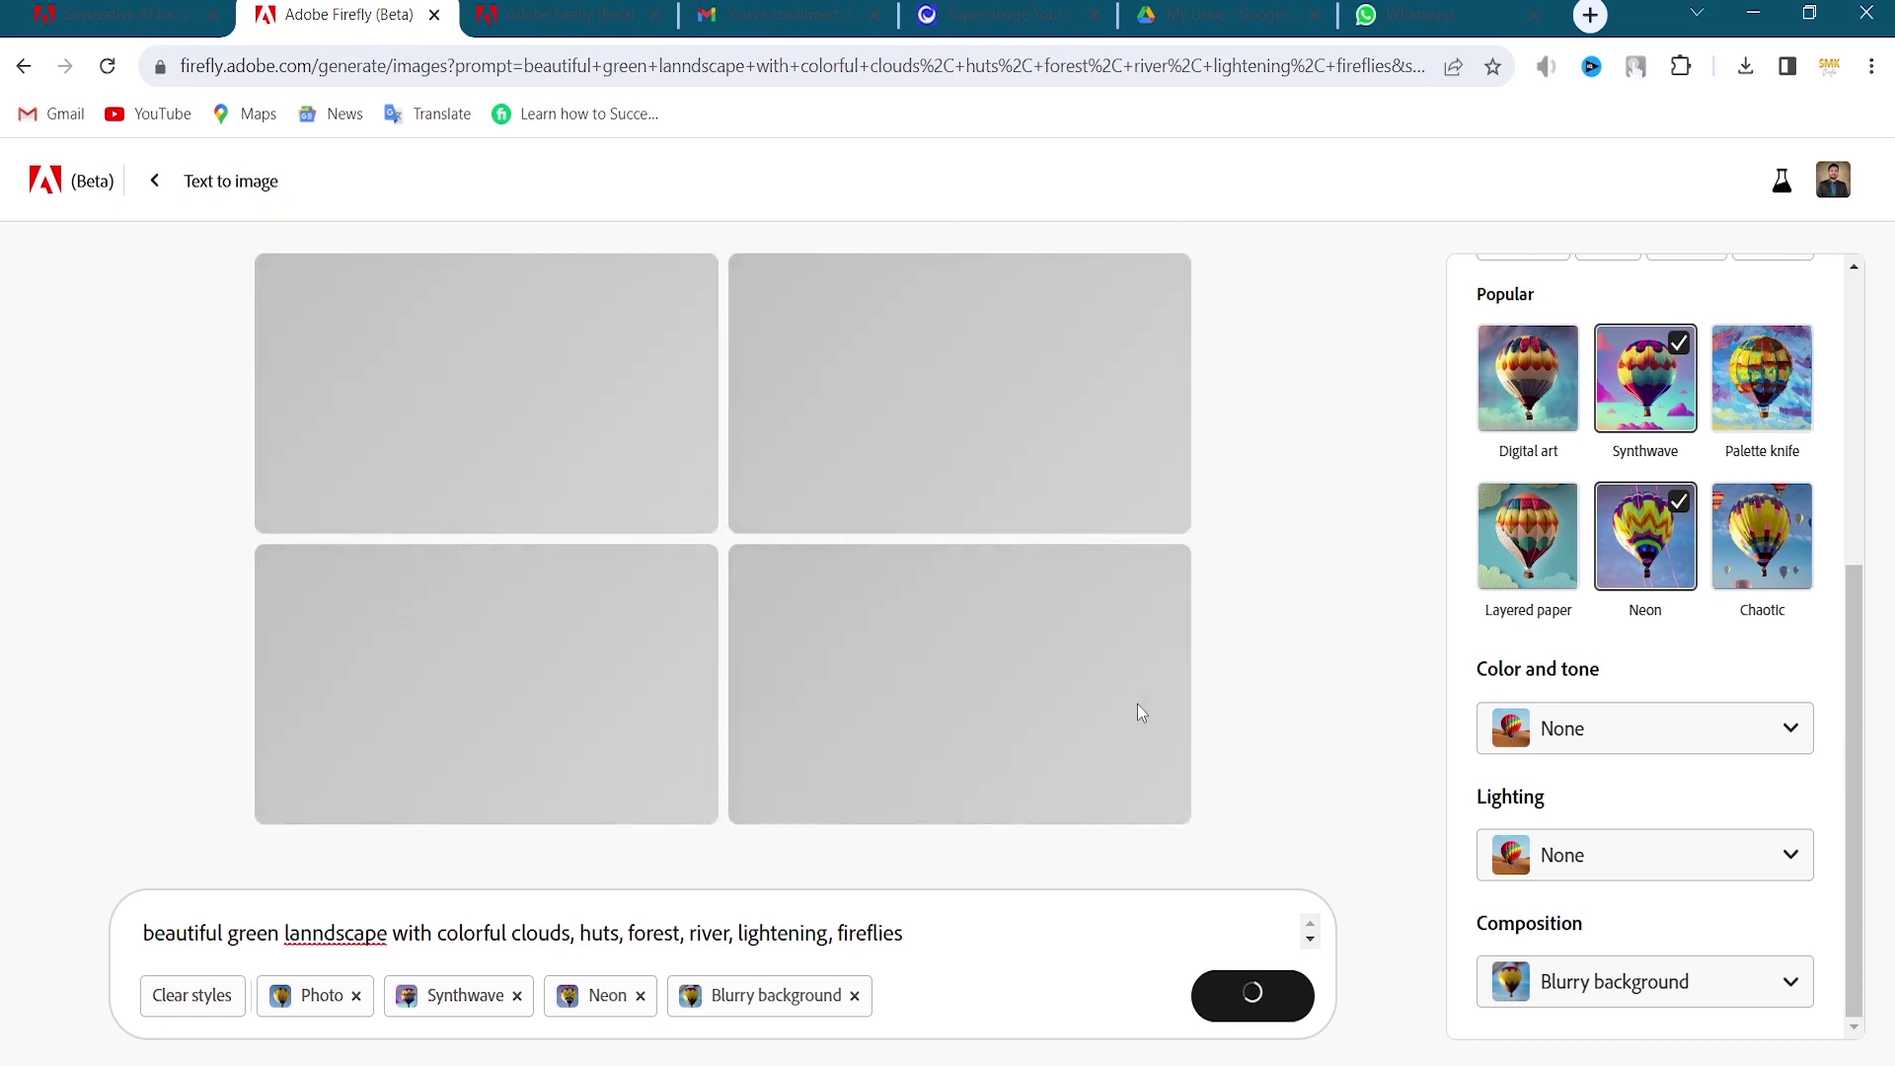
Look through the color and tone options without choosing one, and set the lighting to Golden hour
left_click(1606, 720)
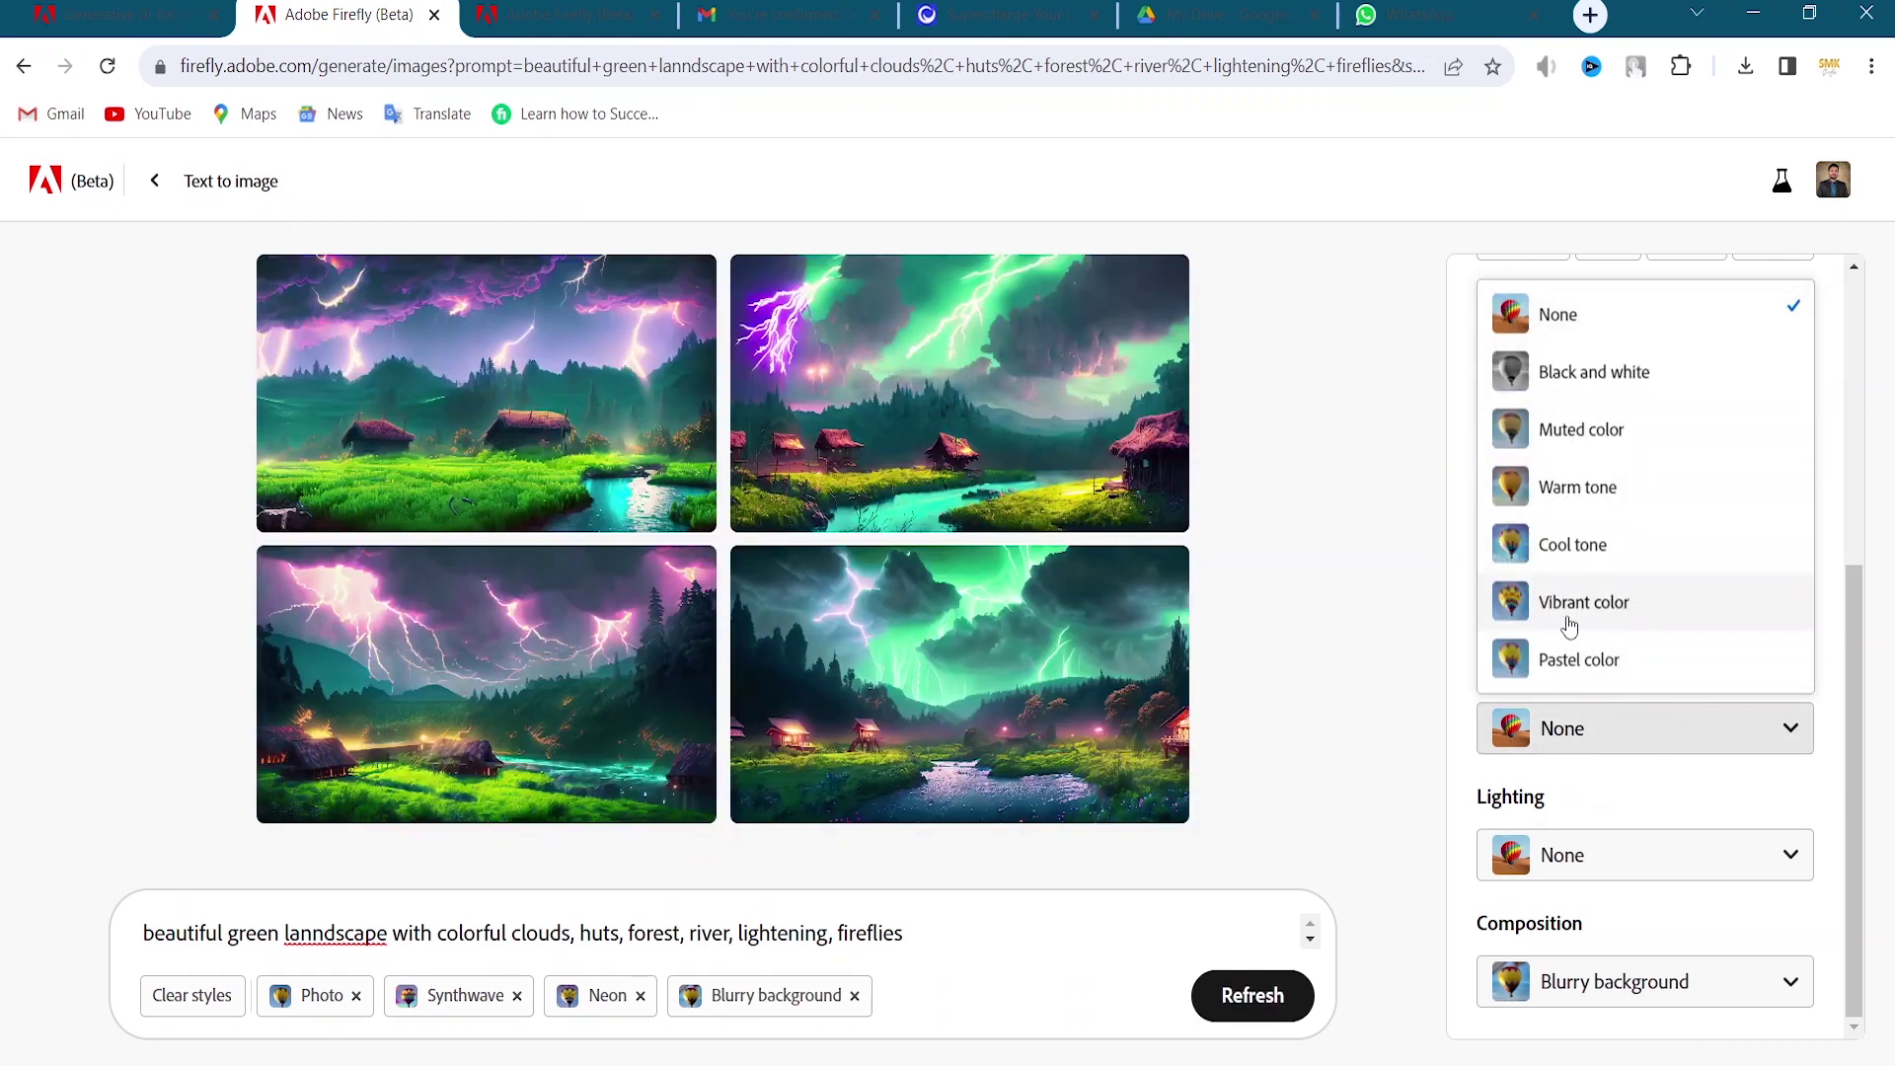
left_click(1371, 786)
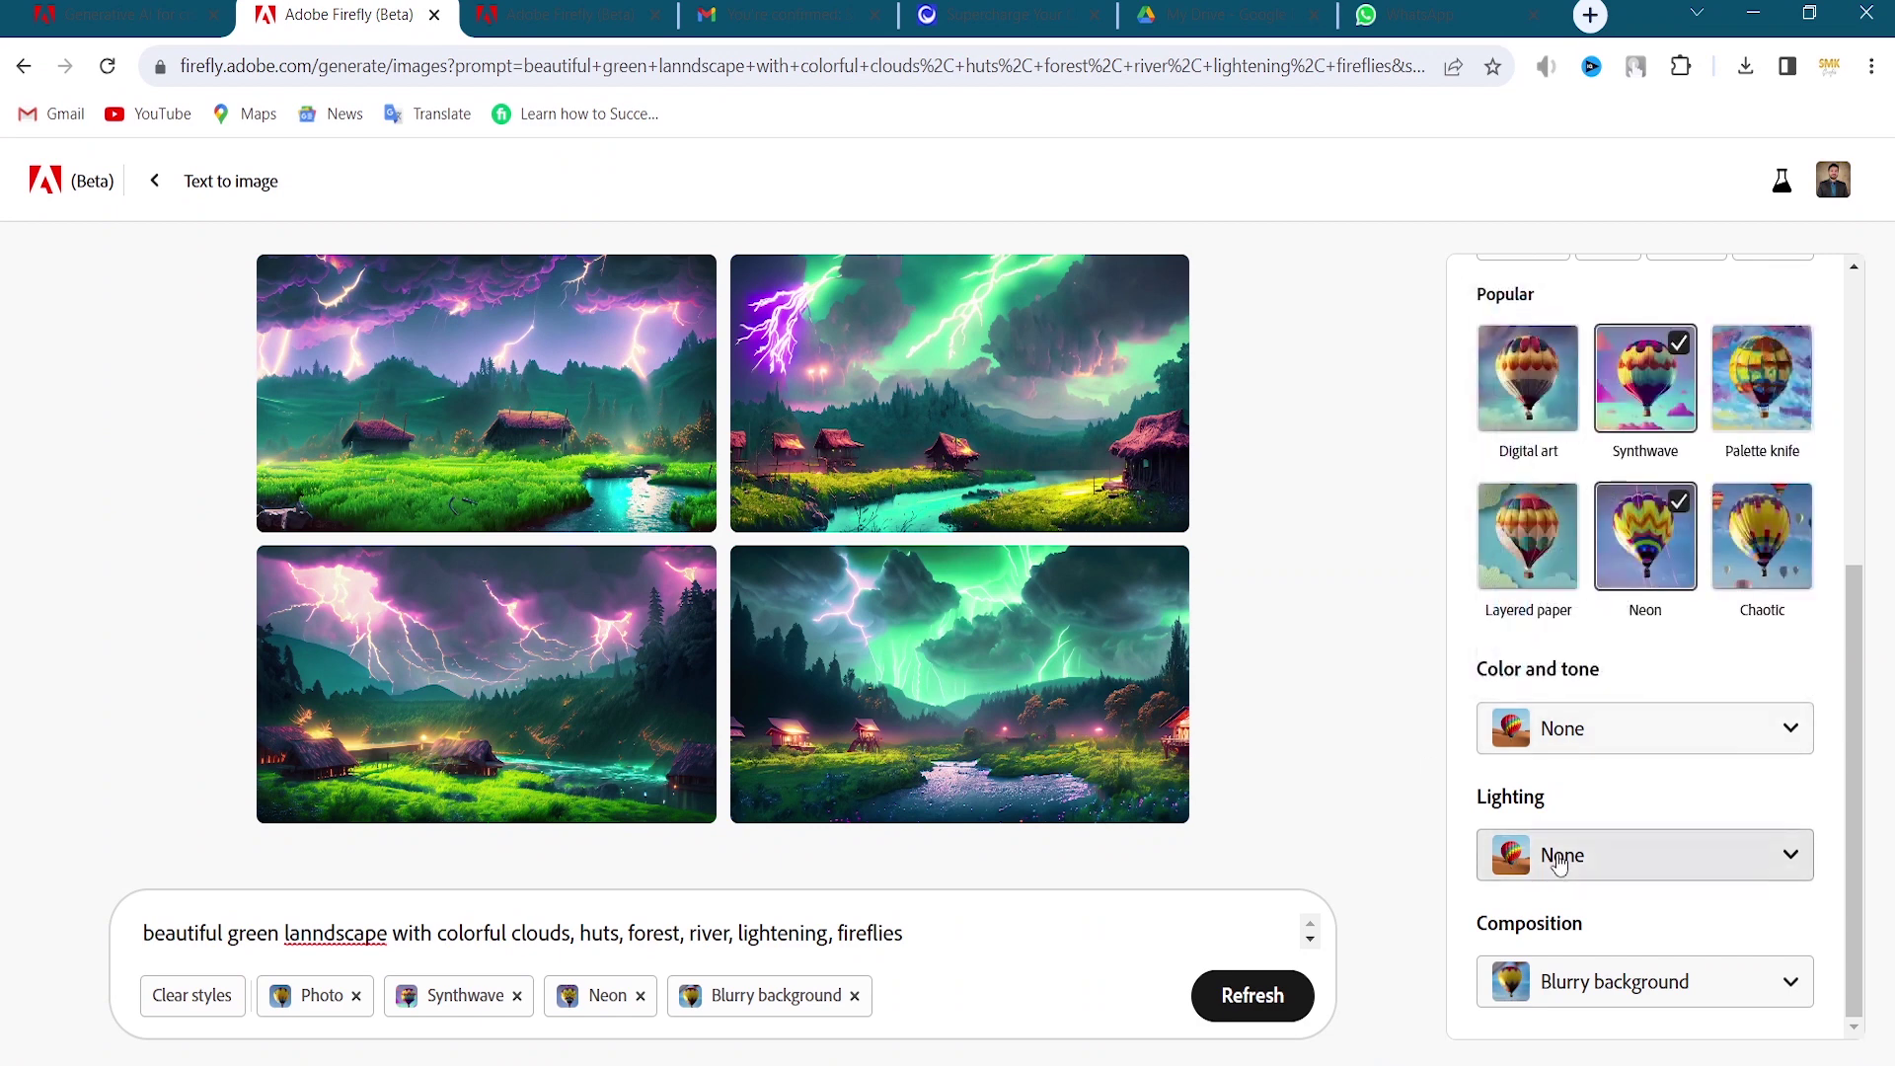
left_click(1559, 857)
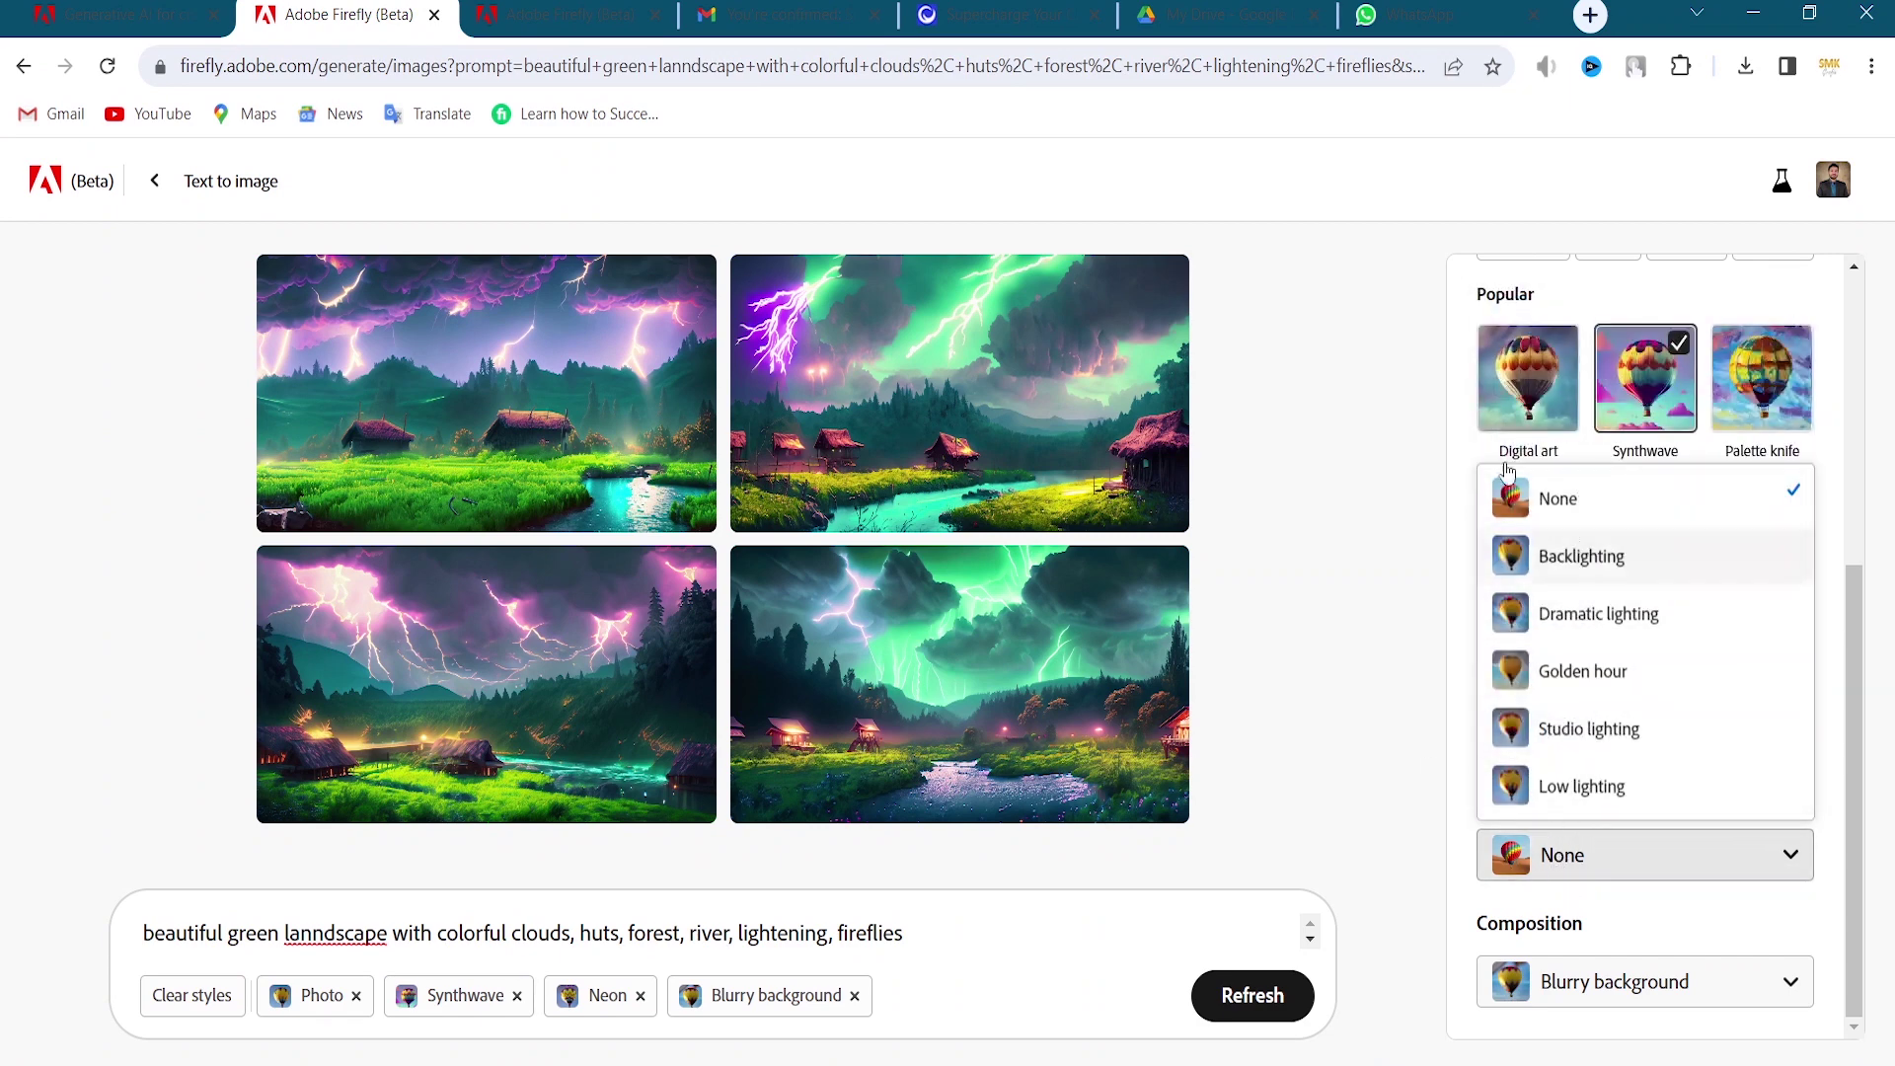
left_click(1612, 674)
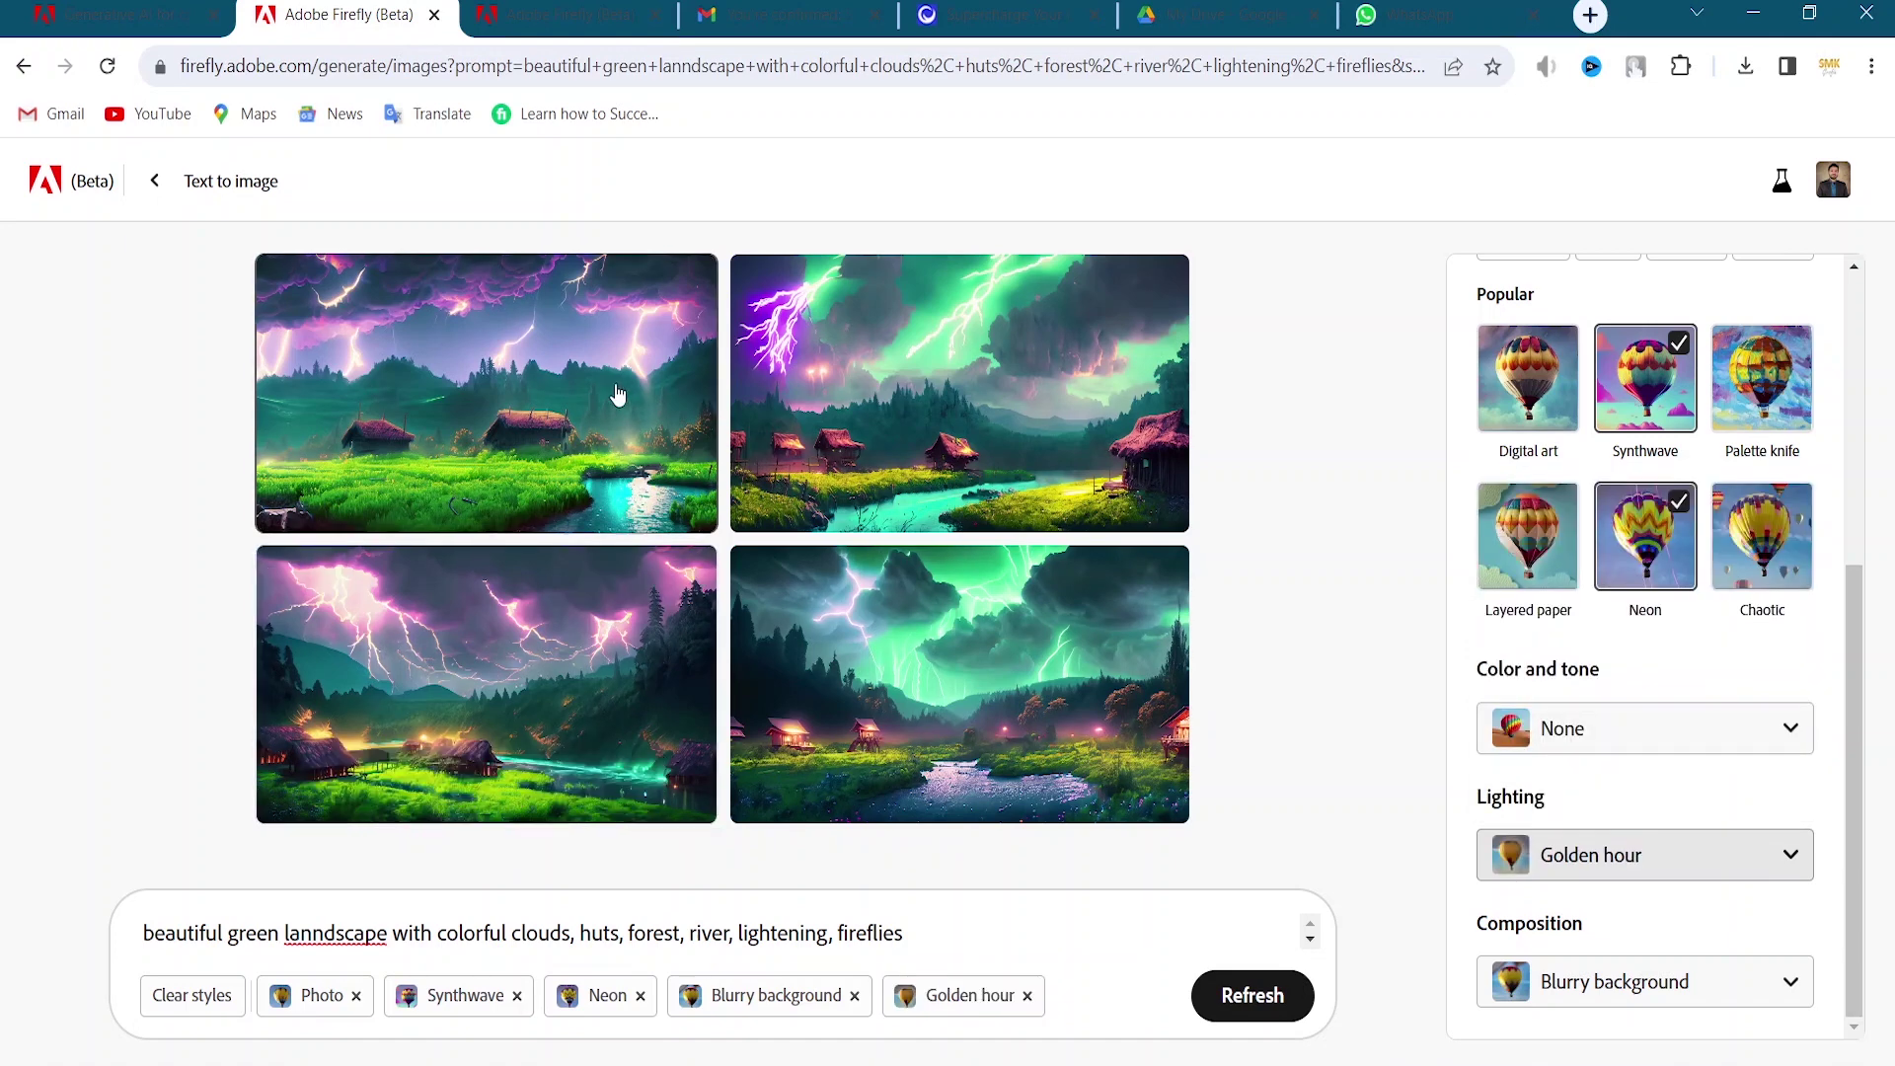
Enlarge the first generated landscape and download it, accepting the inclusion of Content Credentials
left_click(620, 400)
mouse_move(1354, 293)
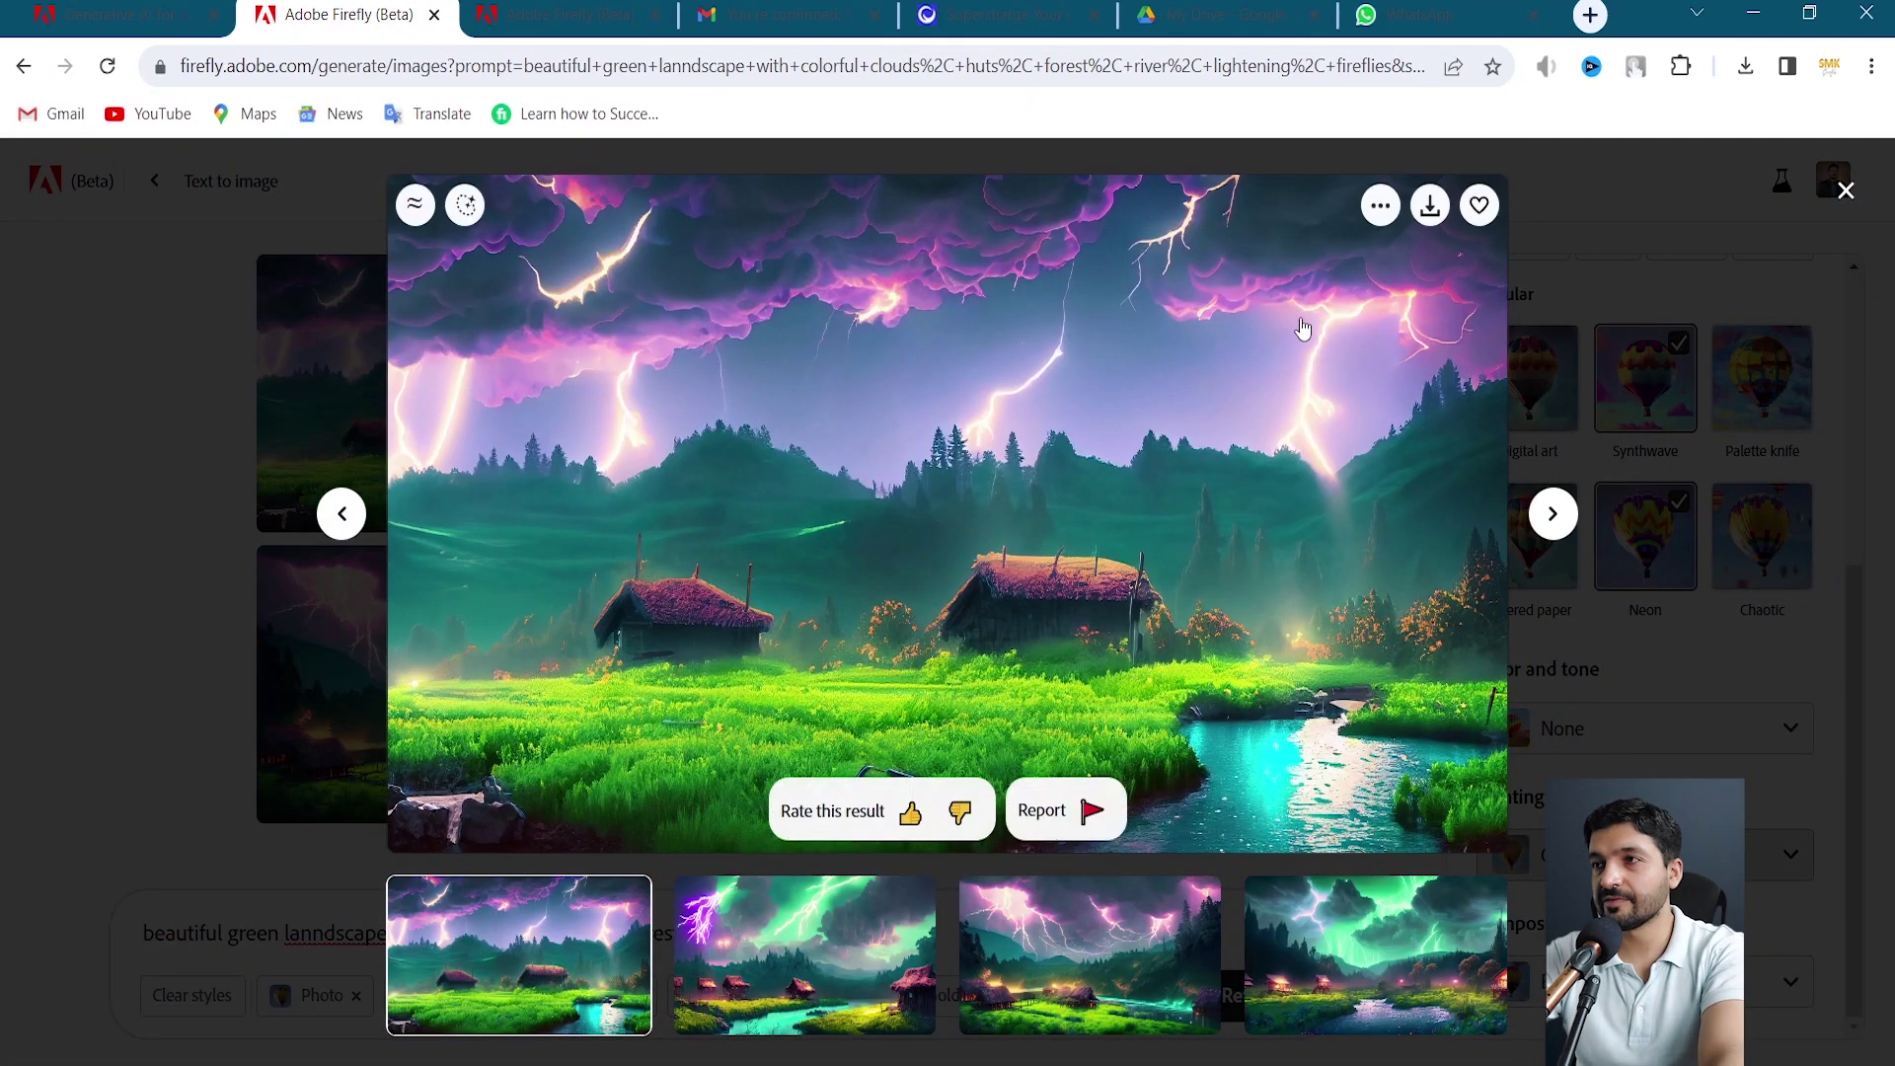
left_click(1430, 210)
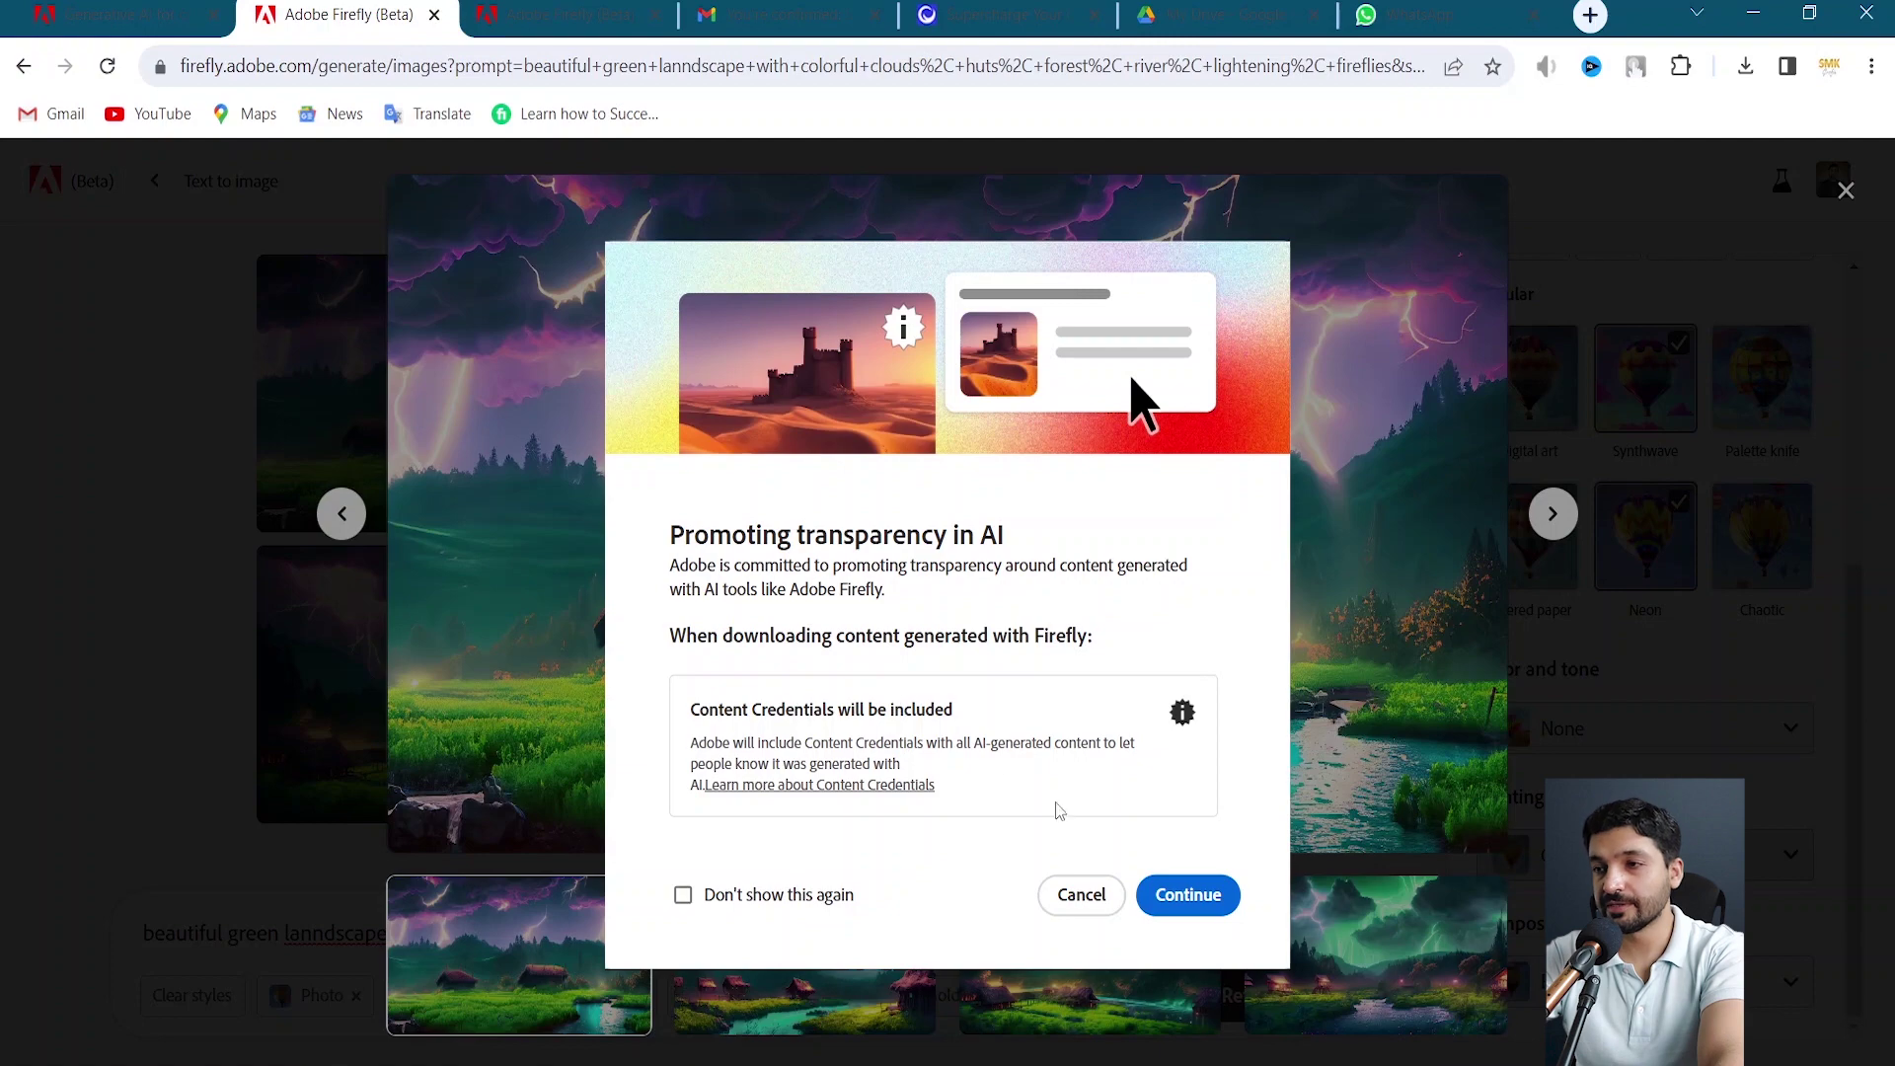
left_click(1196, 892)
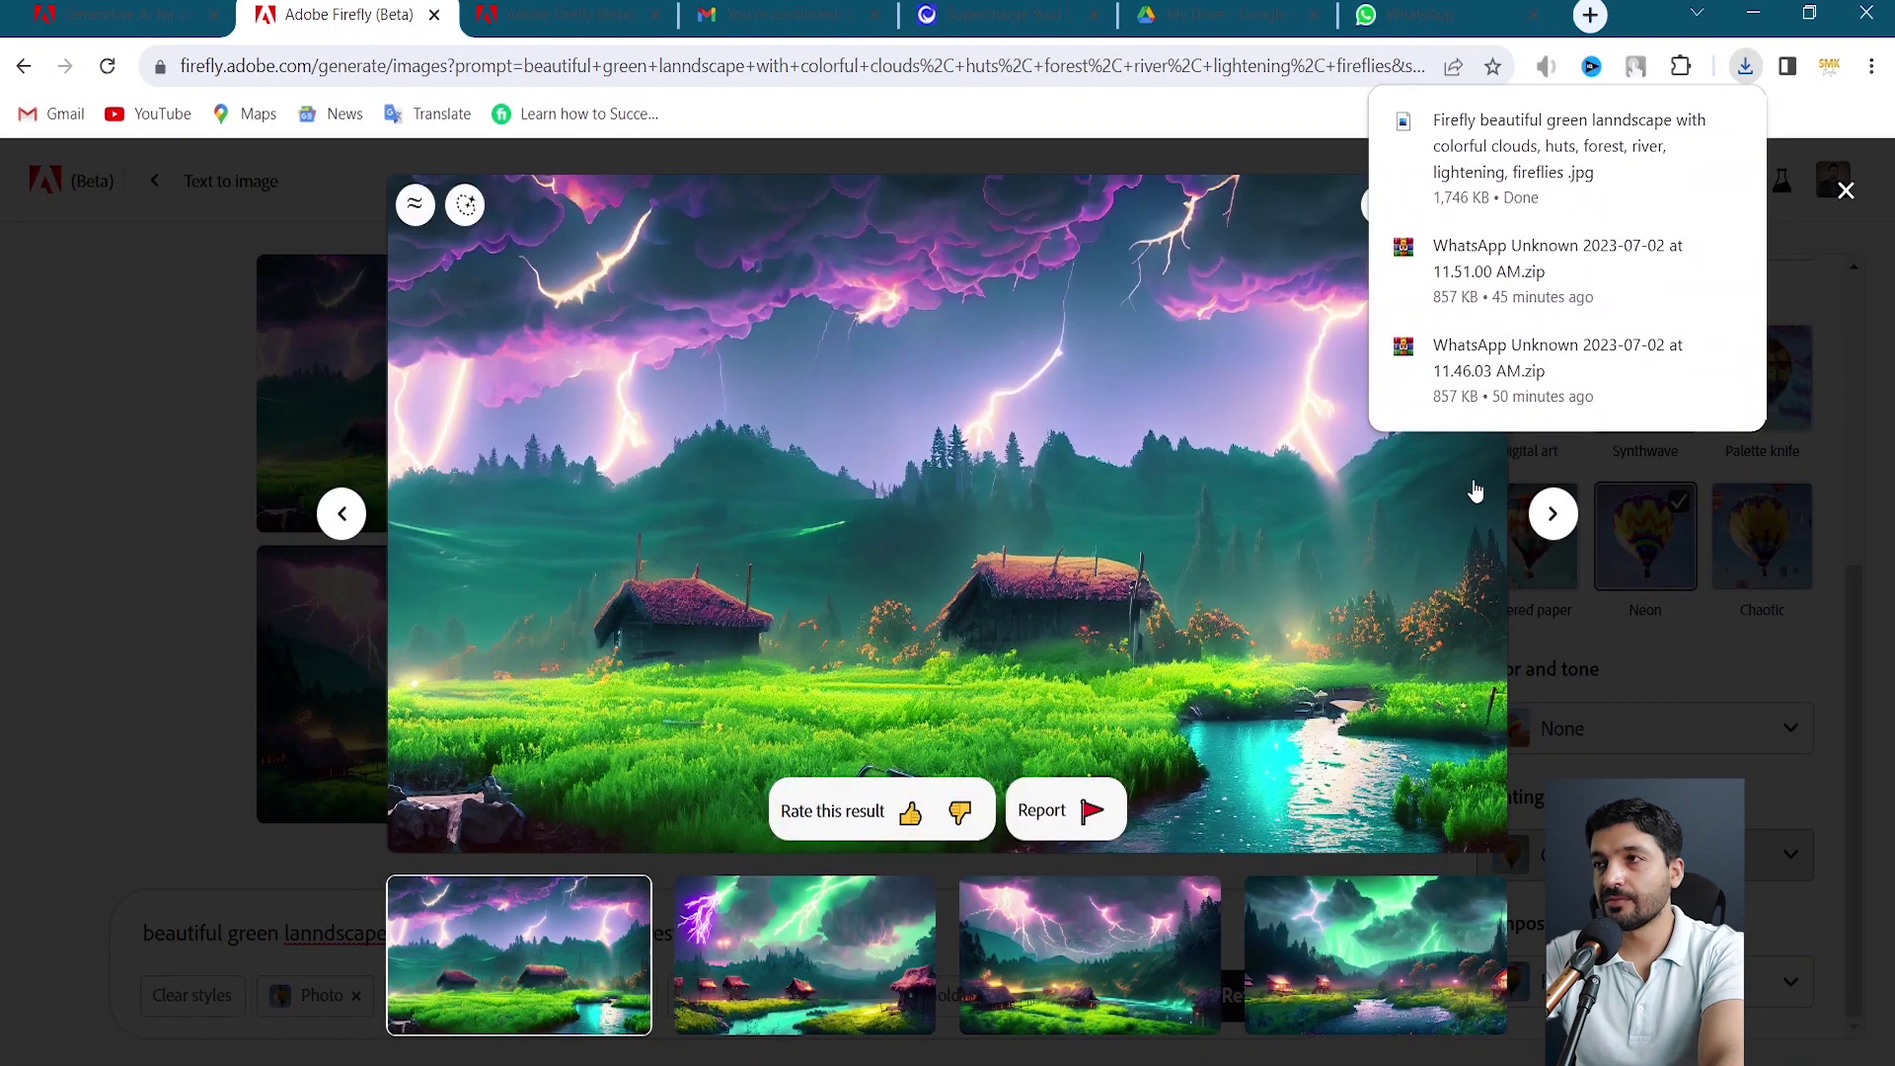
Open the downloaded landscape JPG in the image viewer and examine its details up close
left_click(1488, 148)
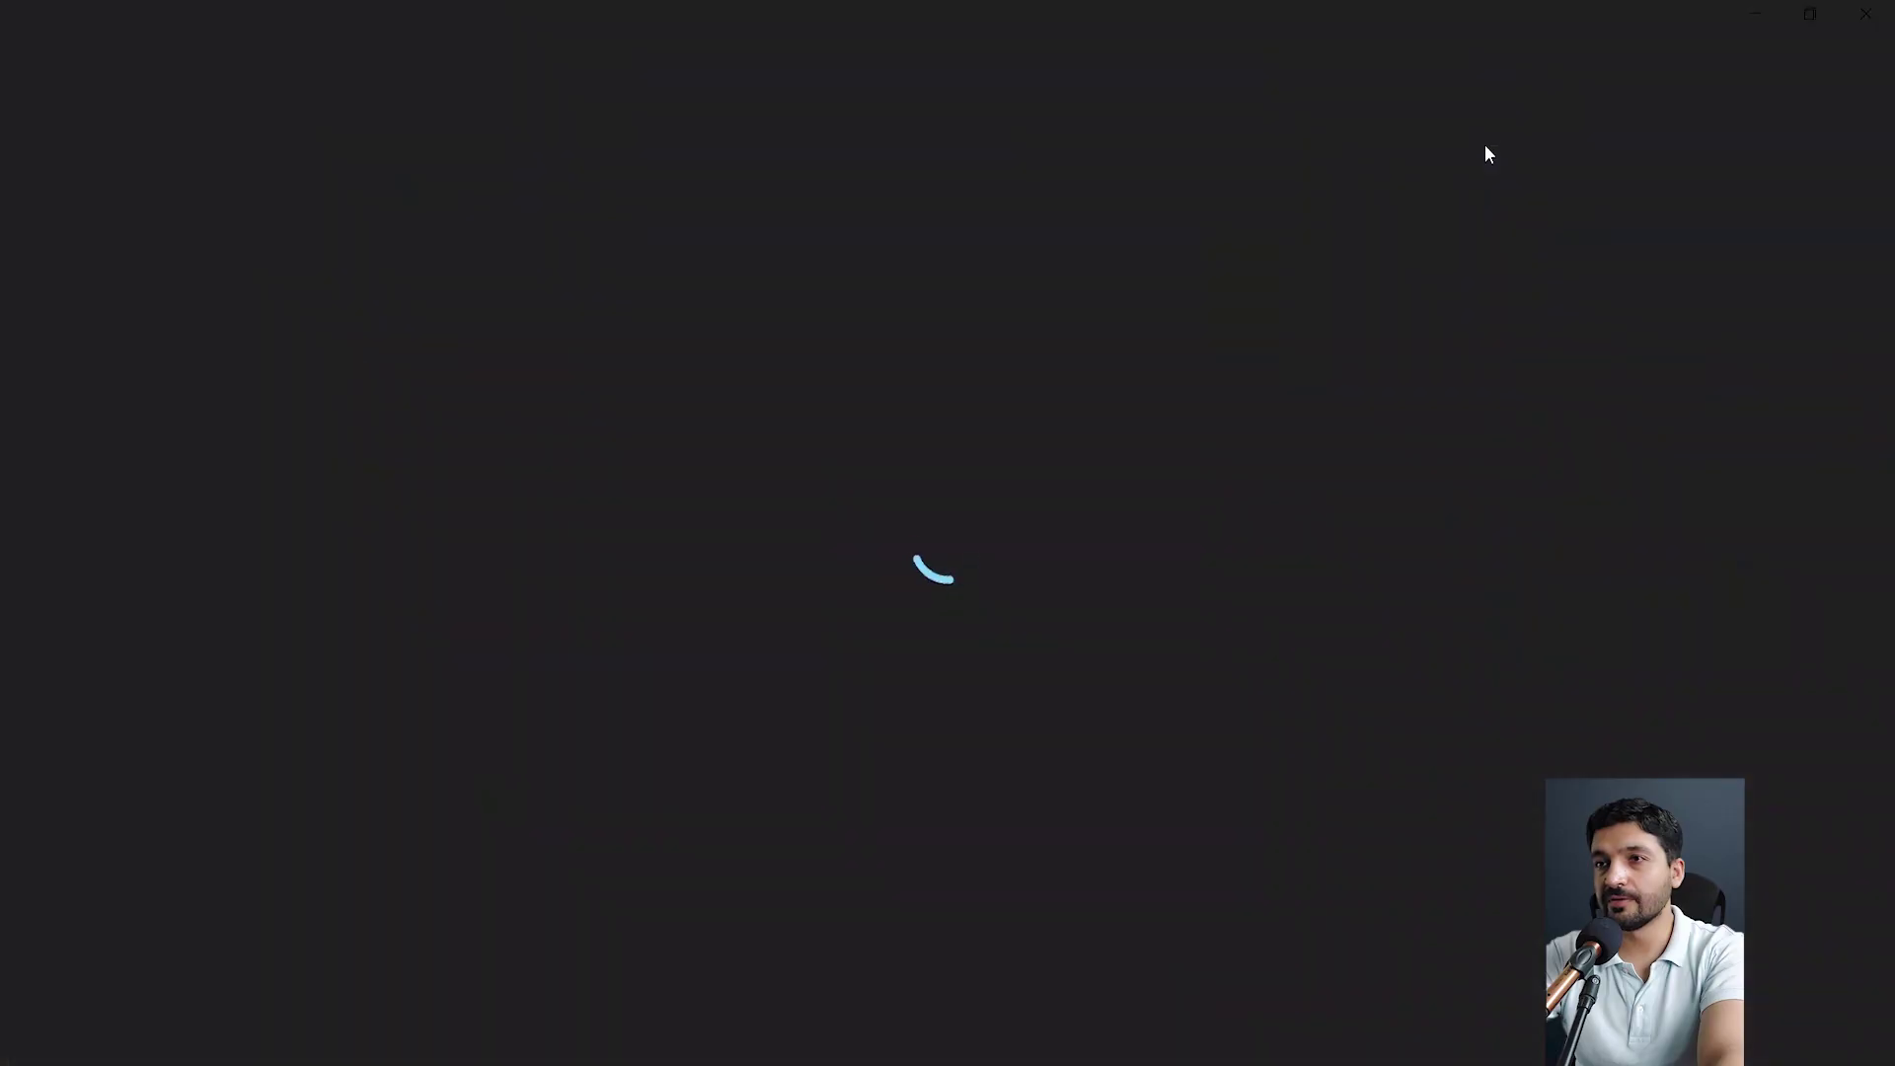
scroll(837, 408, "up", 5)
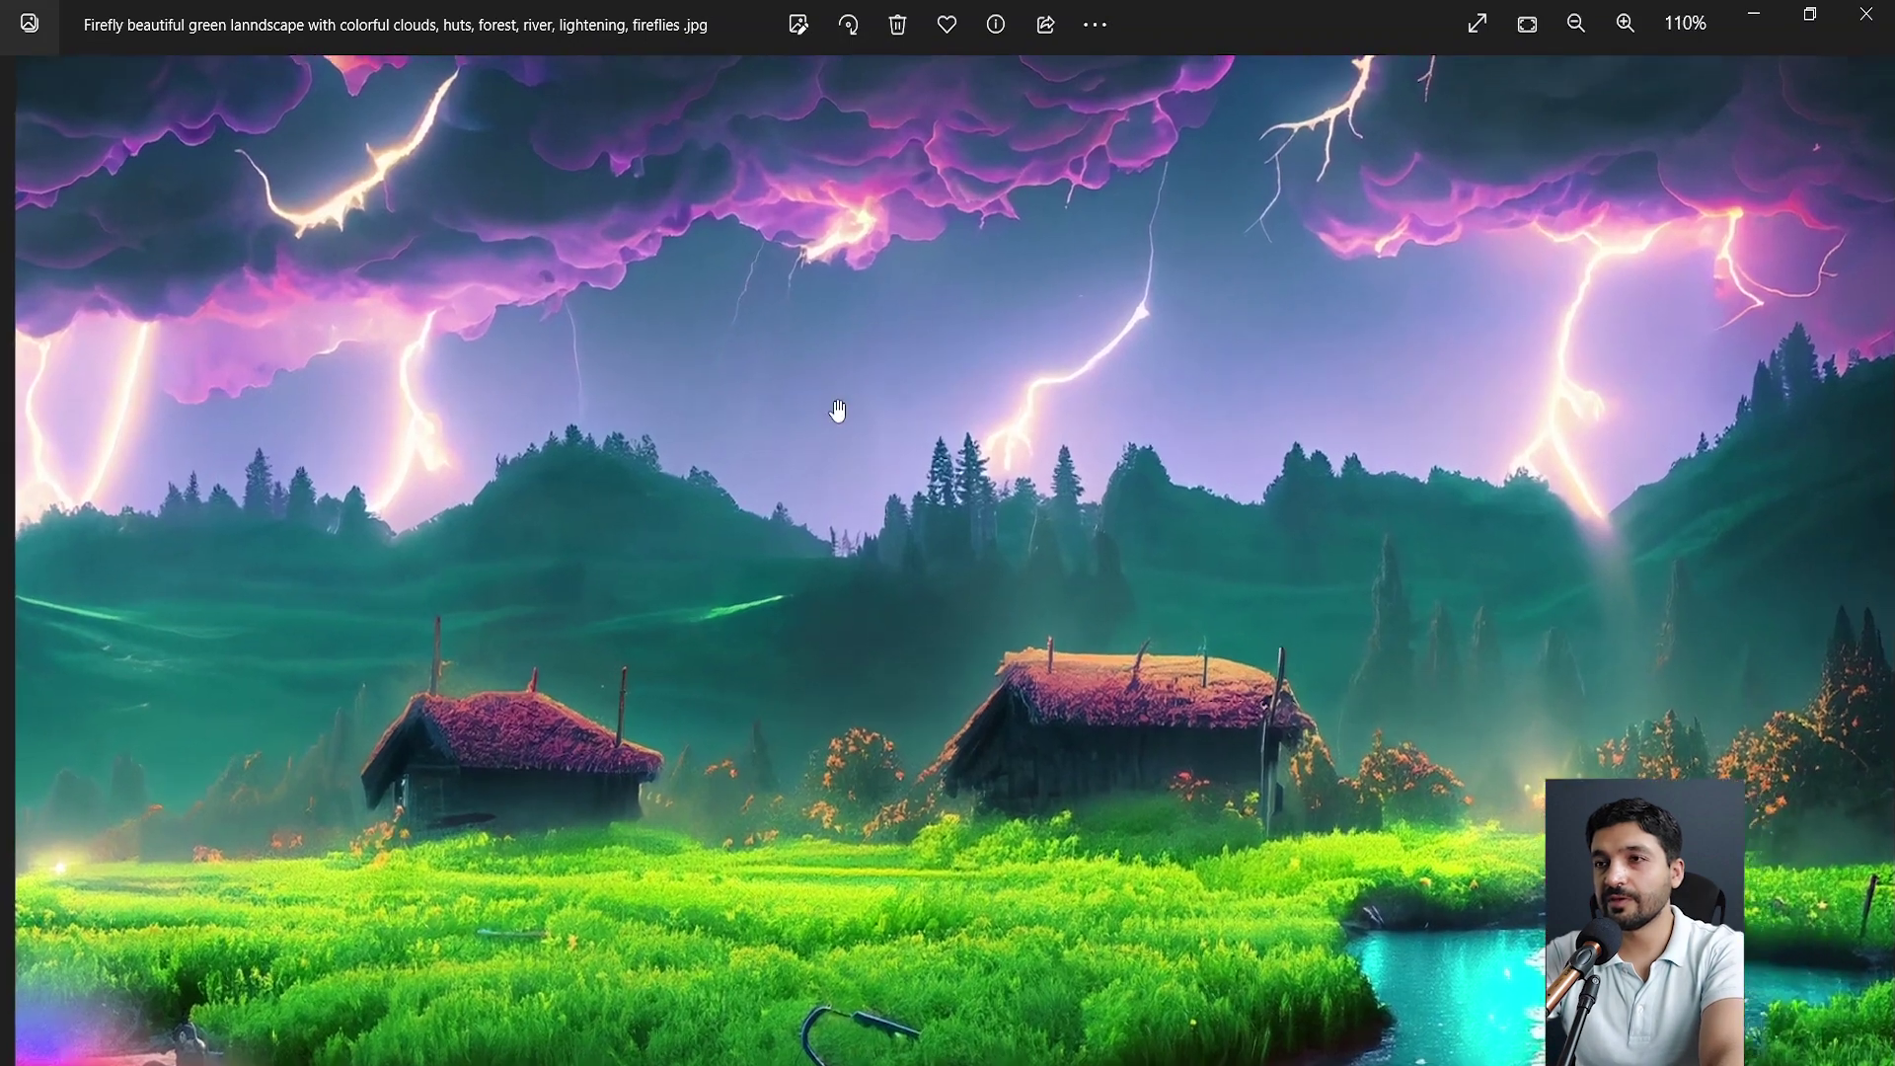
scroll(826, 219, "down", 5)
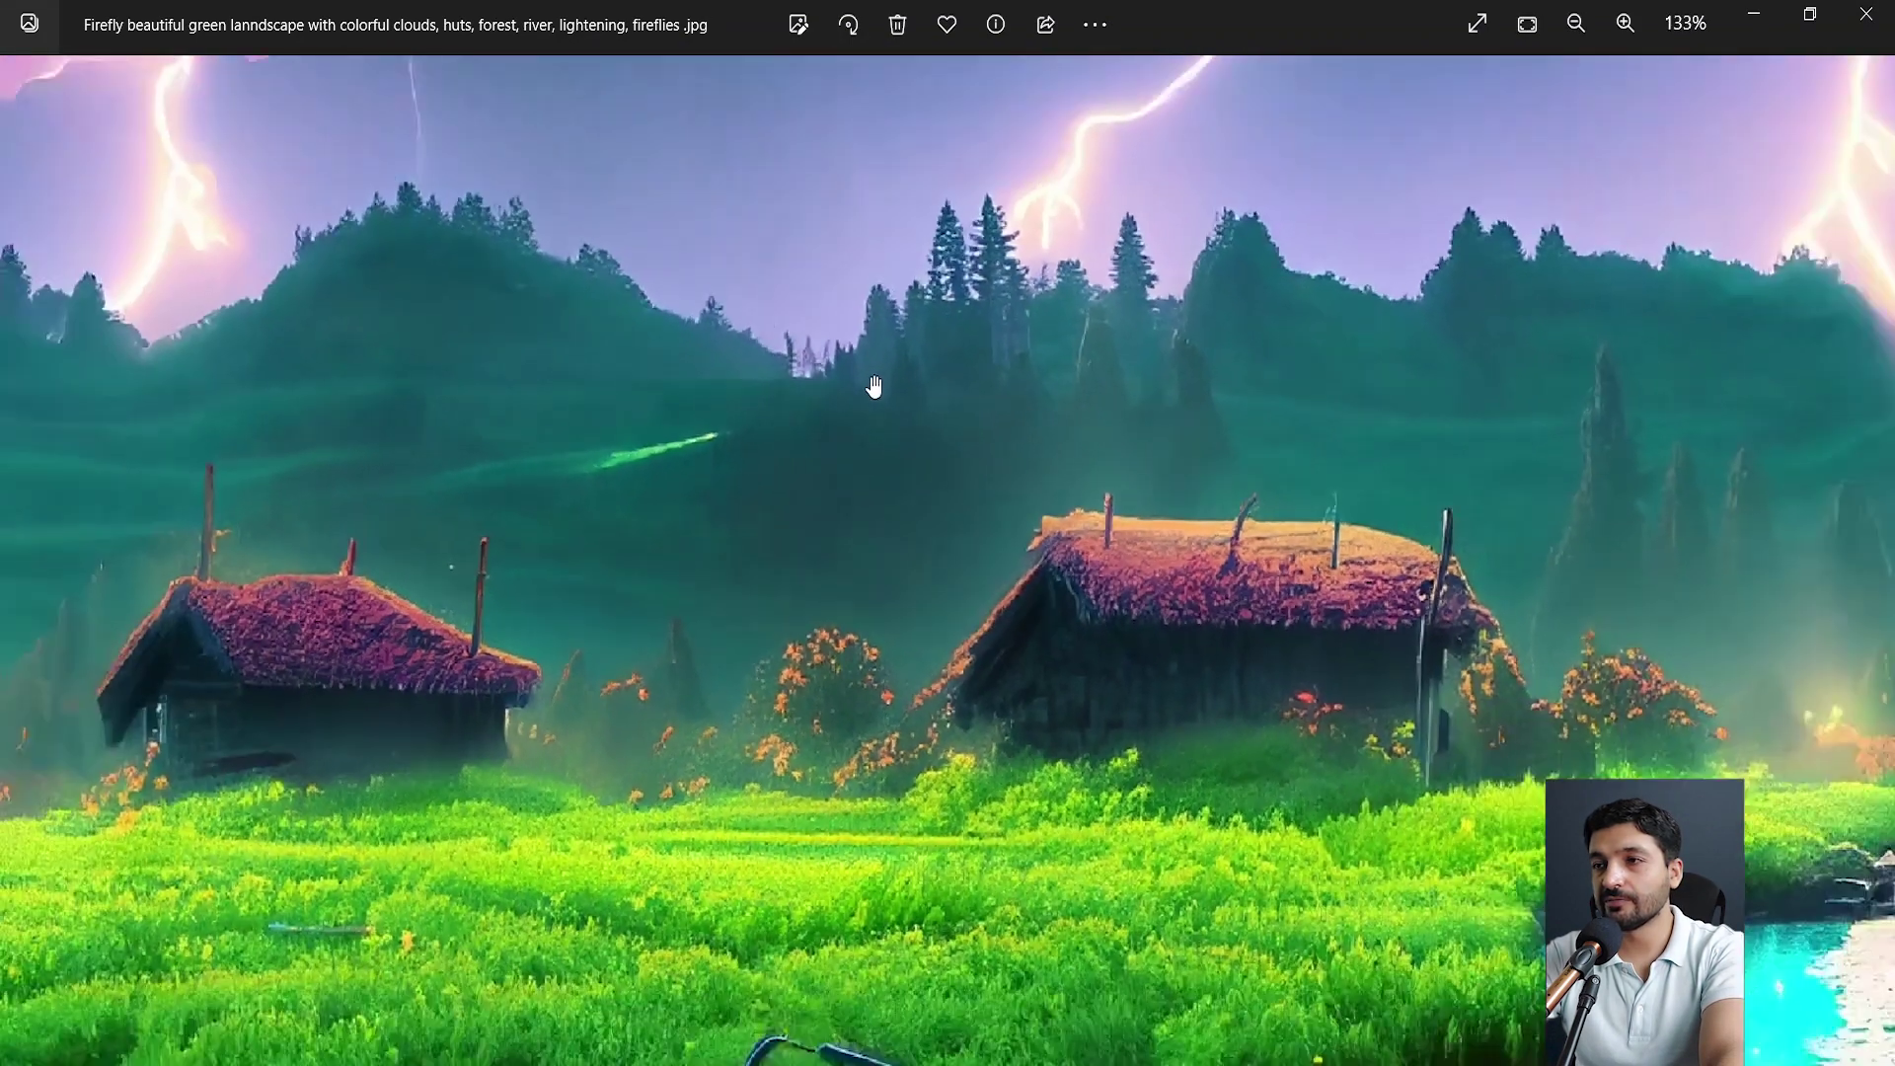